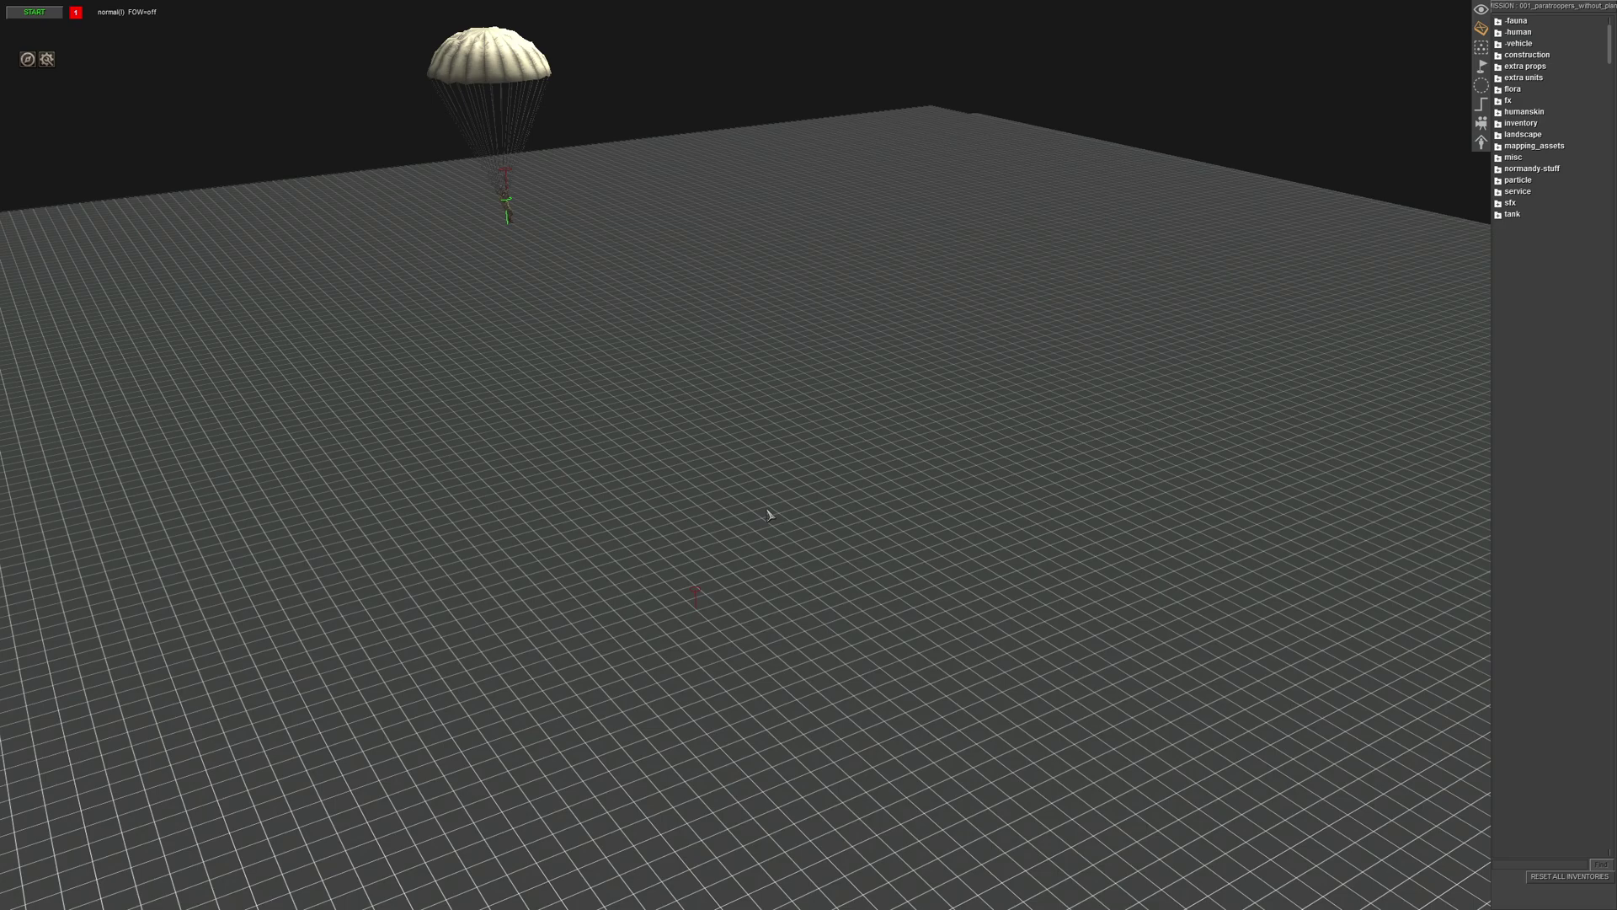
# Run the mission simulation and follow the paratrooper's descent until he lands.
pyautogui.moveTo(770, 515); pyautogui.dragTo(395, 29, button='middle')
pyautogui.scroll(1, 534, 397)
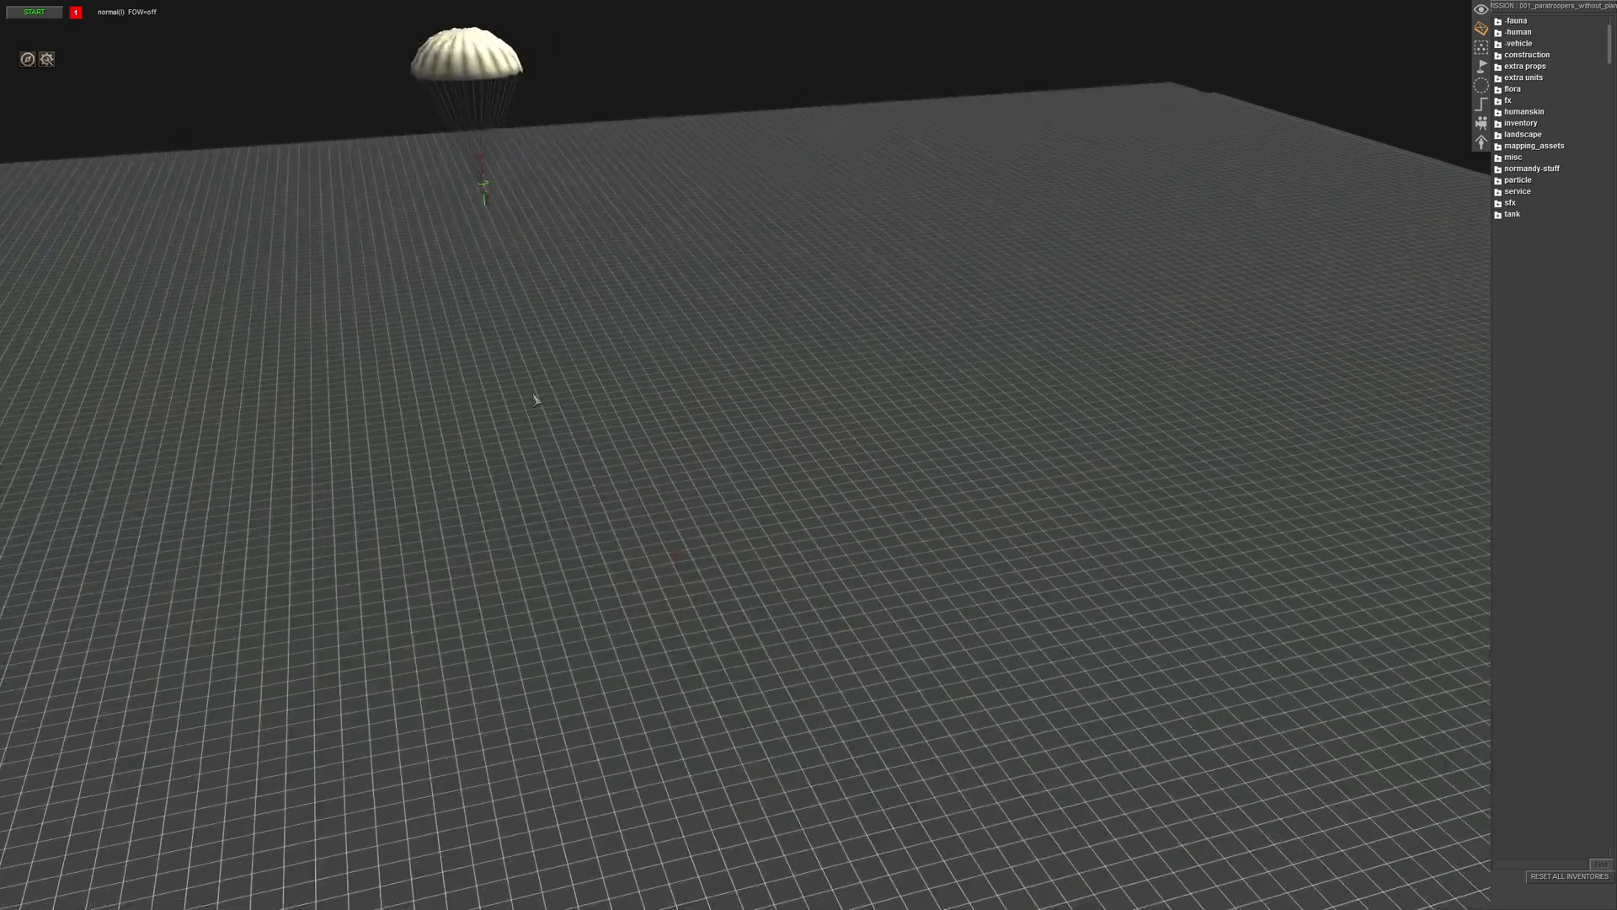
pyautogui.click(35, 12)
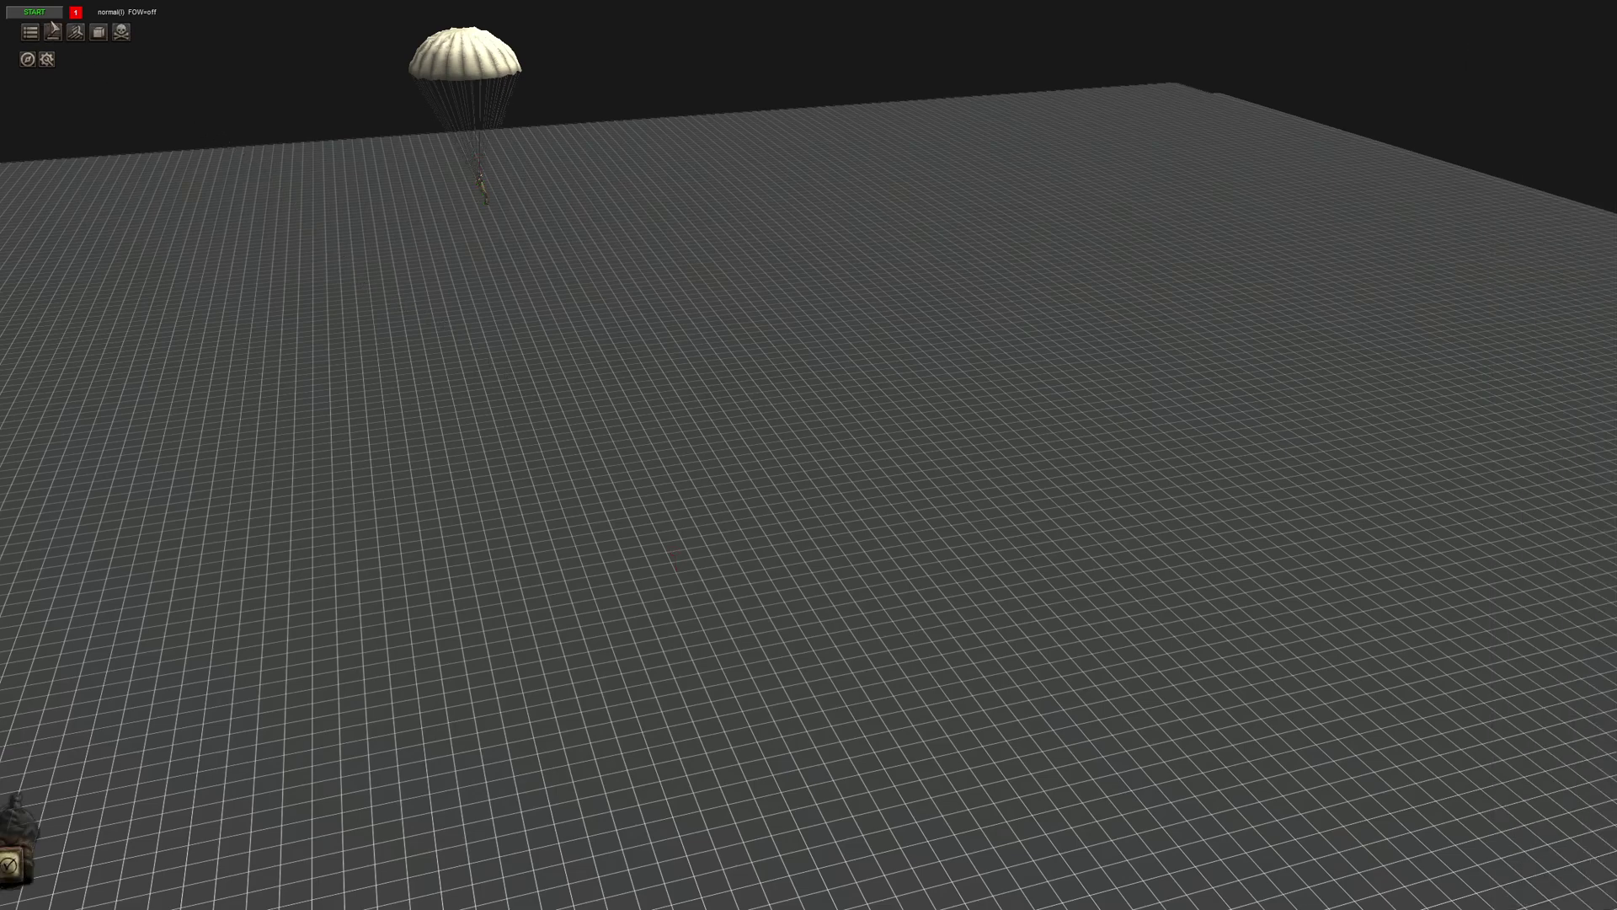
pyautogui.moveTo(801, 531); pyautogui.dragTo(832, 519, button='middle')
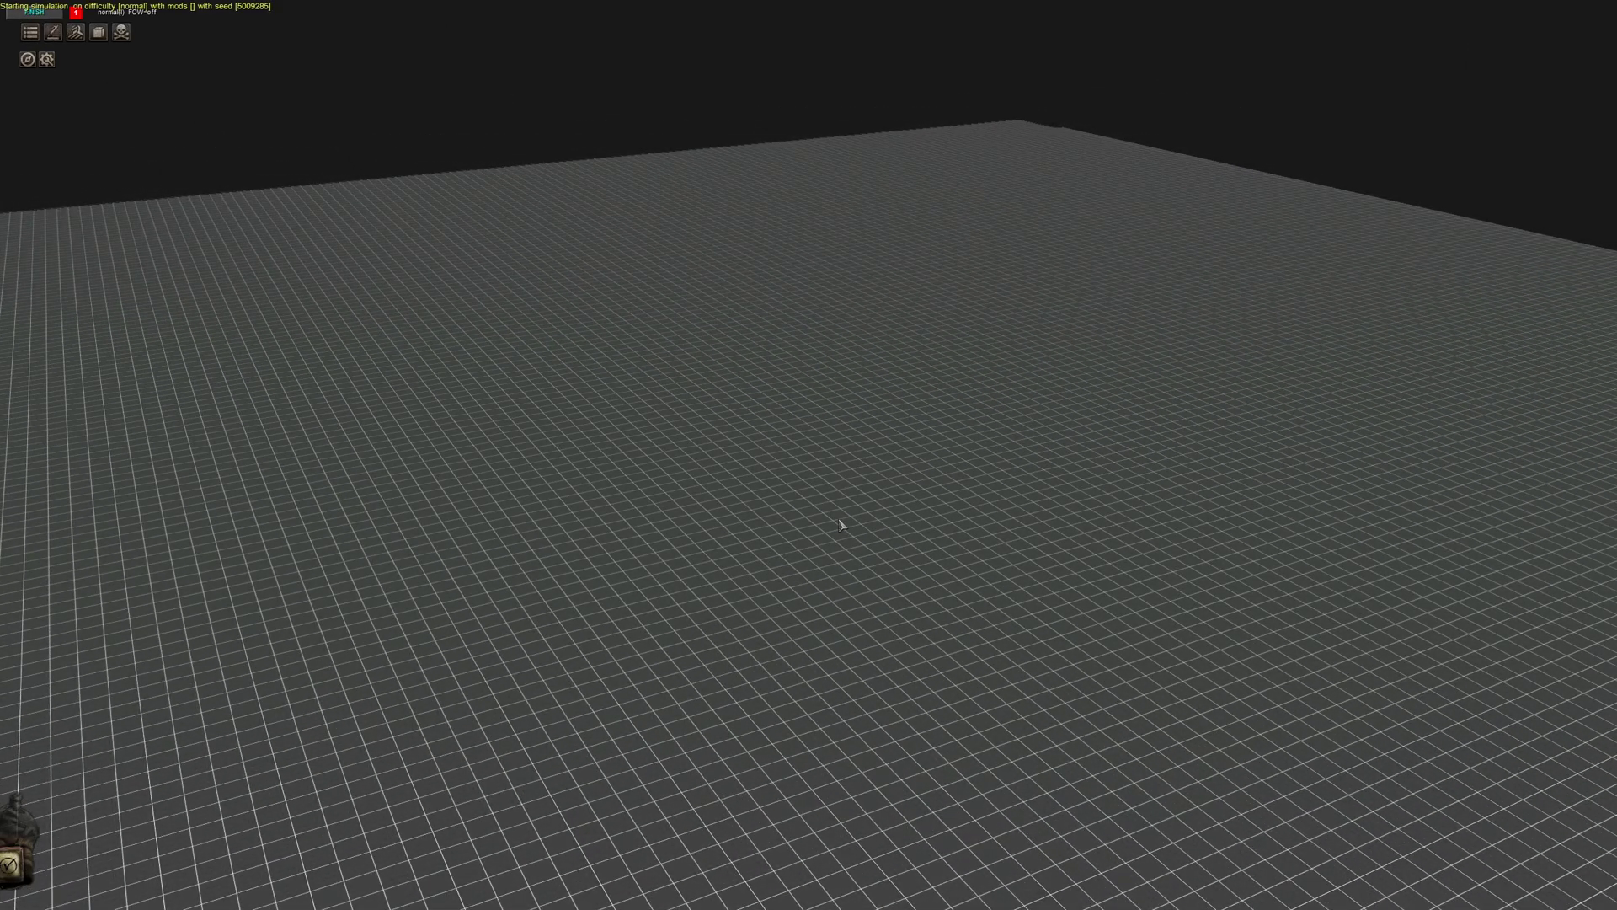
pyautogui.moveTo(840, 521); pyautogui.dragTo(780, 523, button='middle')
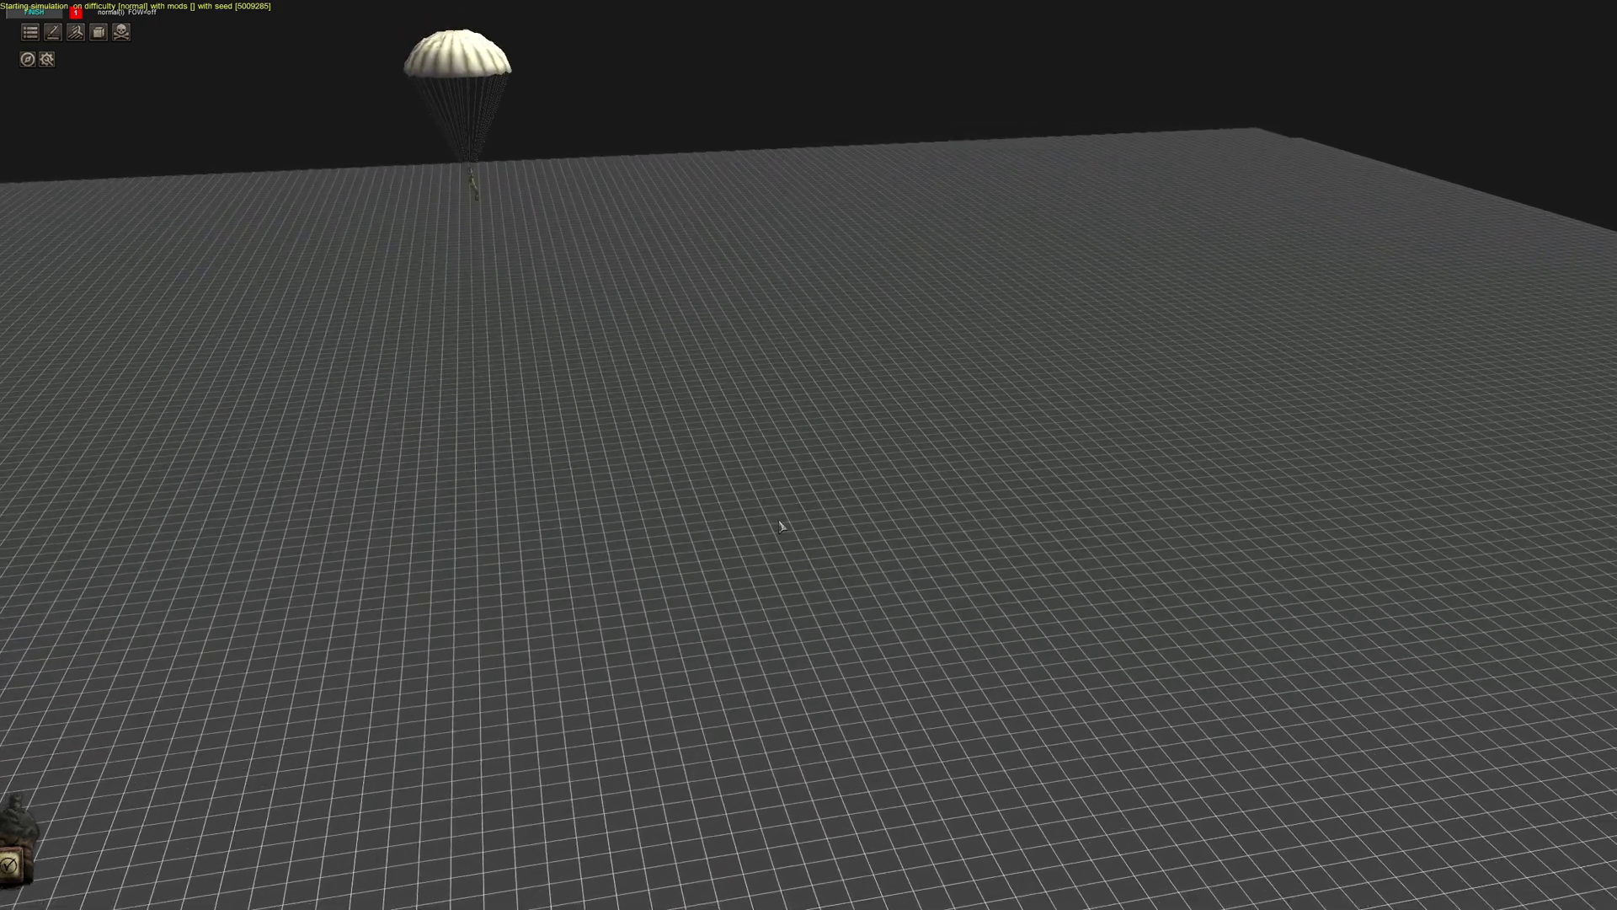
pyautogui.moveTo(863, 562); pyautogui.dragTo(825, 607, button='middle')
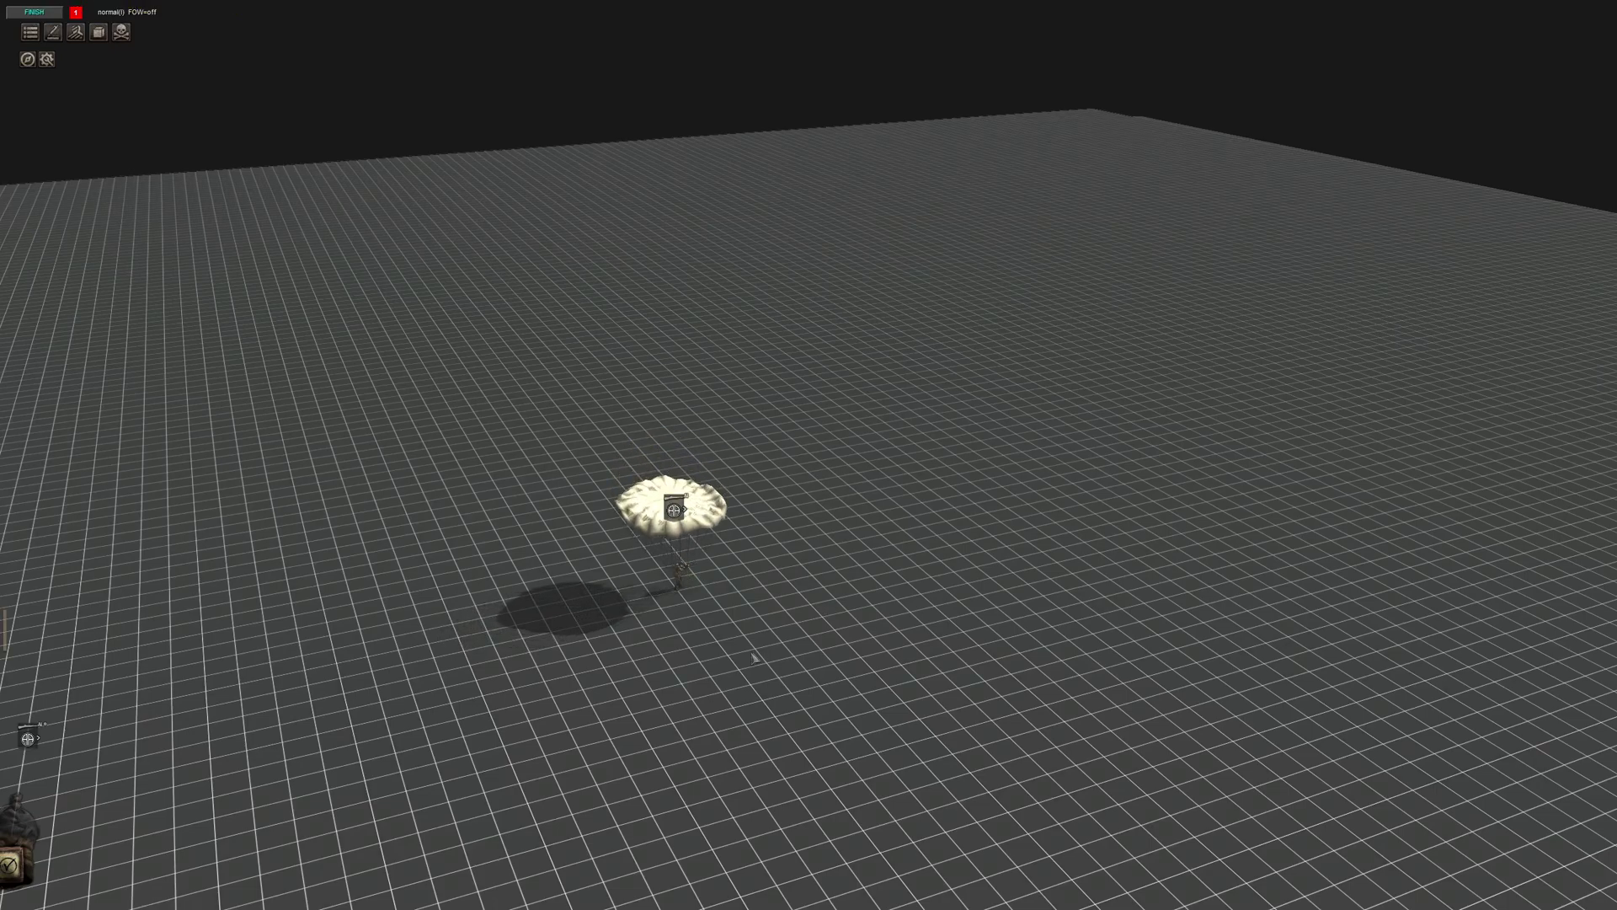
pyautogui.moveTo(755, 650); pyautogui.dragTo(813, 655, button='middle')
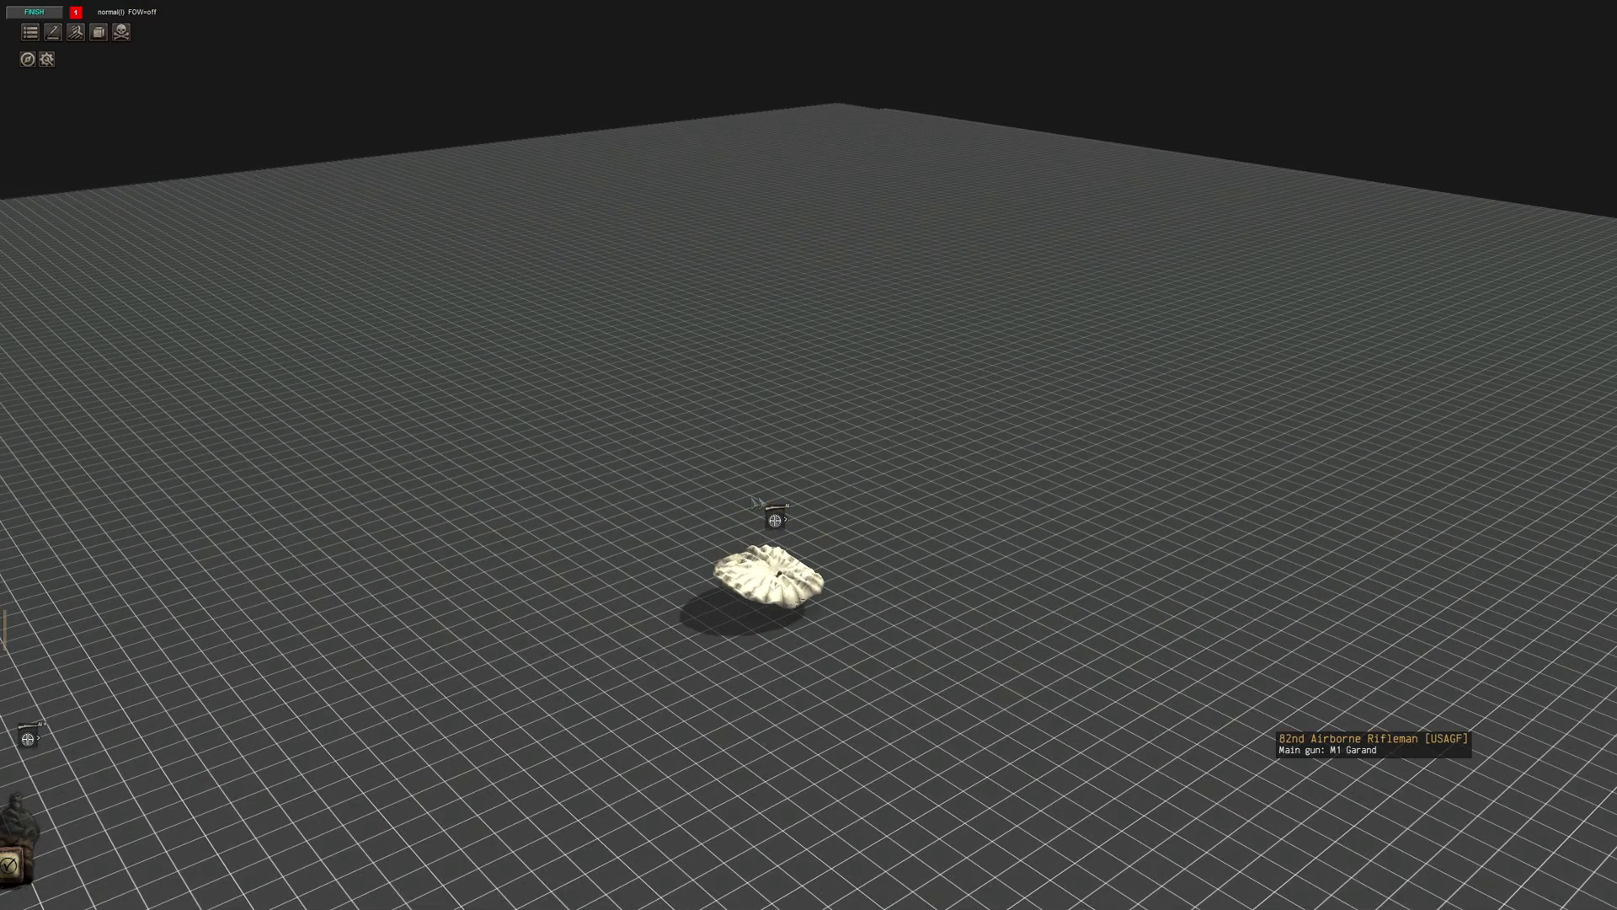
# Order the landed 82nd Airborne rifleman to move across the grid, deselect him and end the simulation.
pyautogui.rightClick(857, 423)
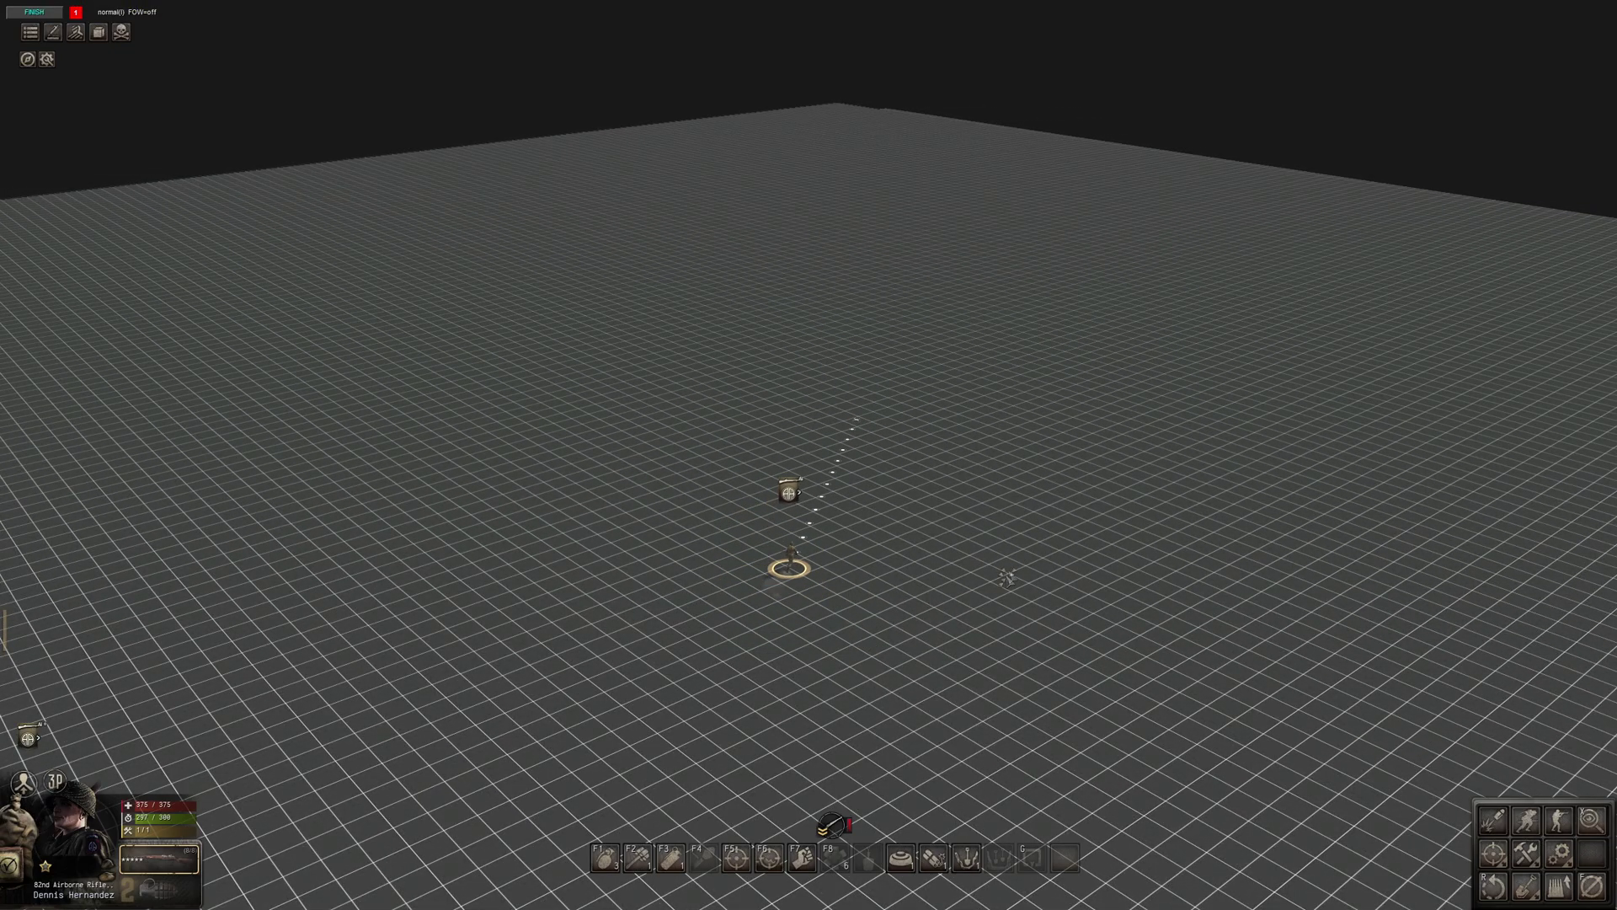
pyautogui.click(1004, 590)
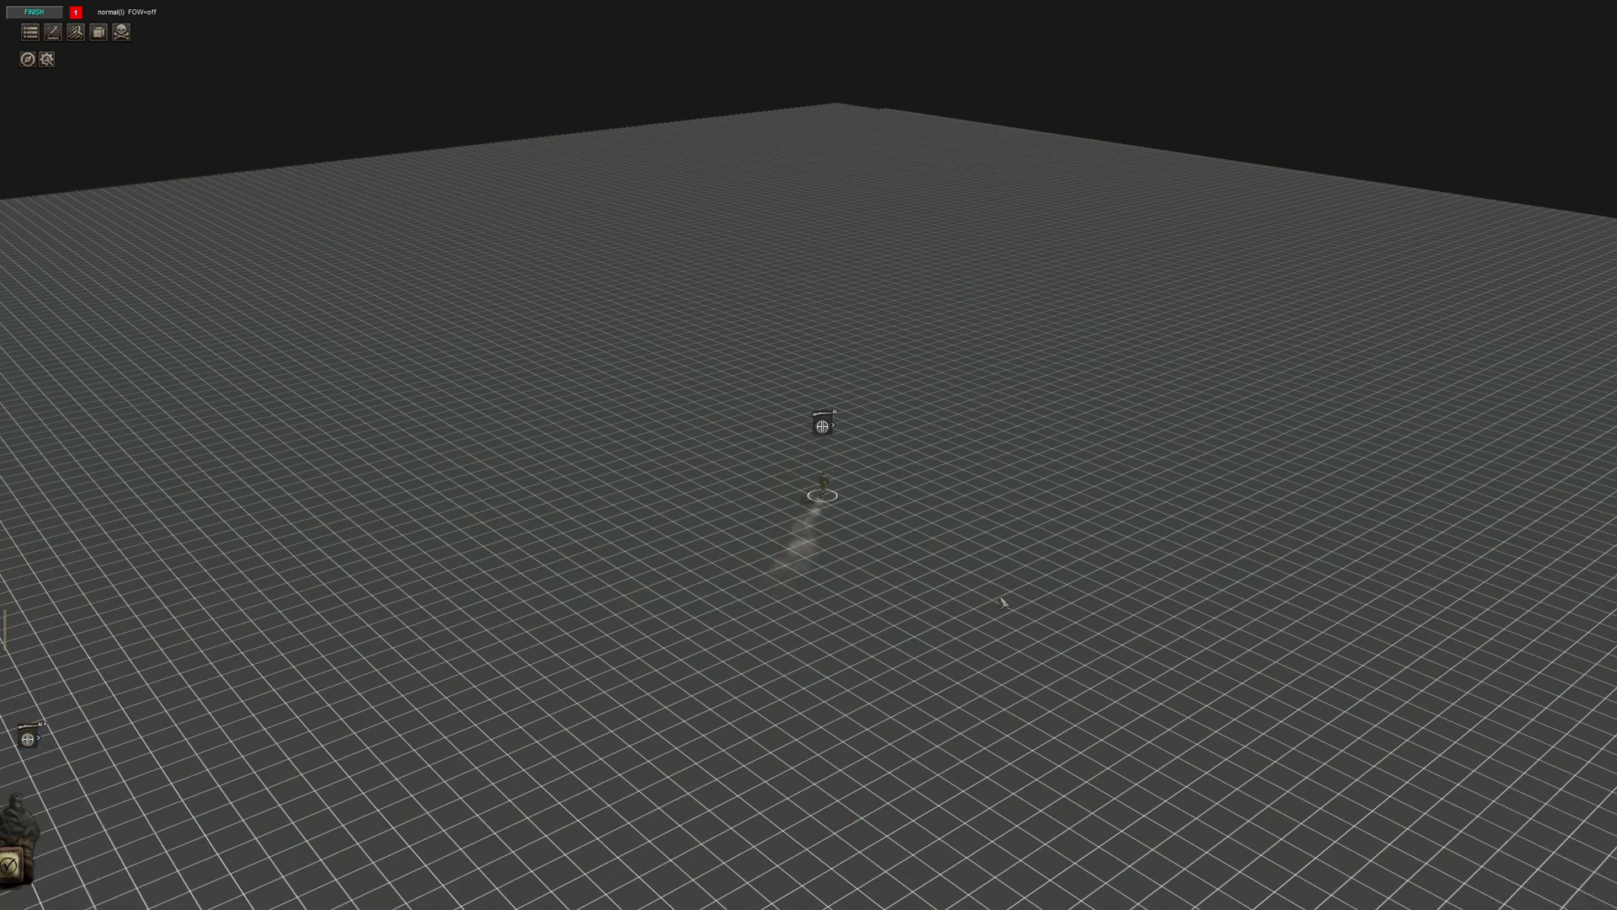
pyautogui.click(48, 12)
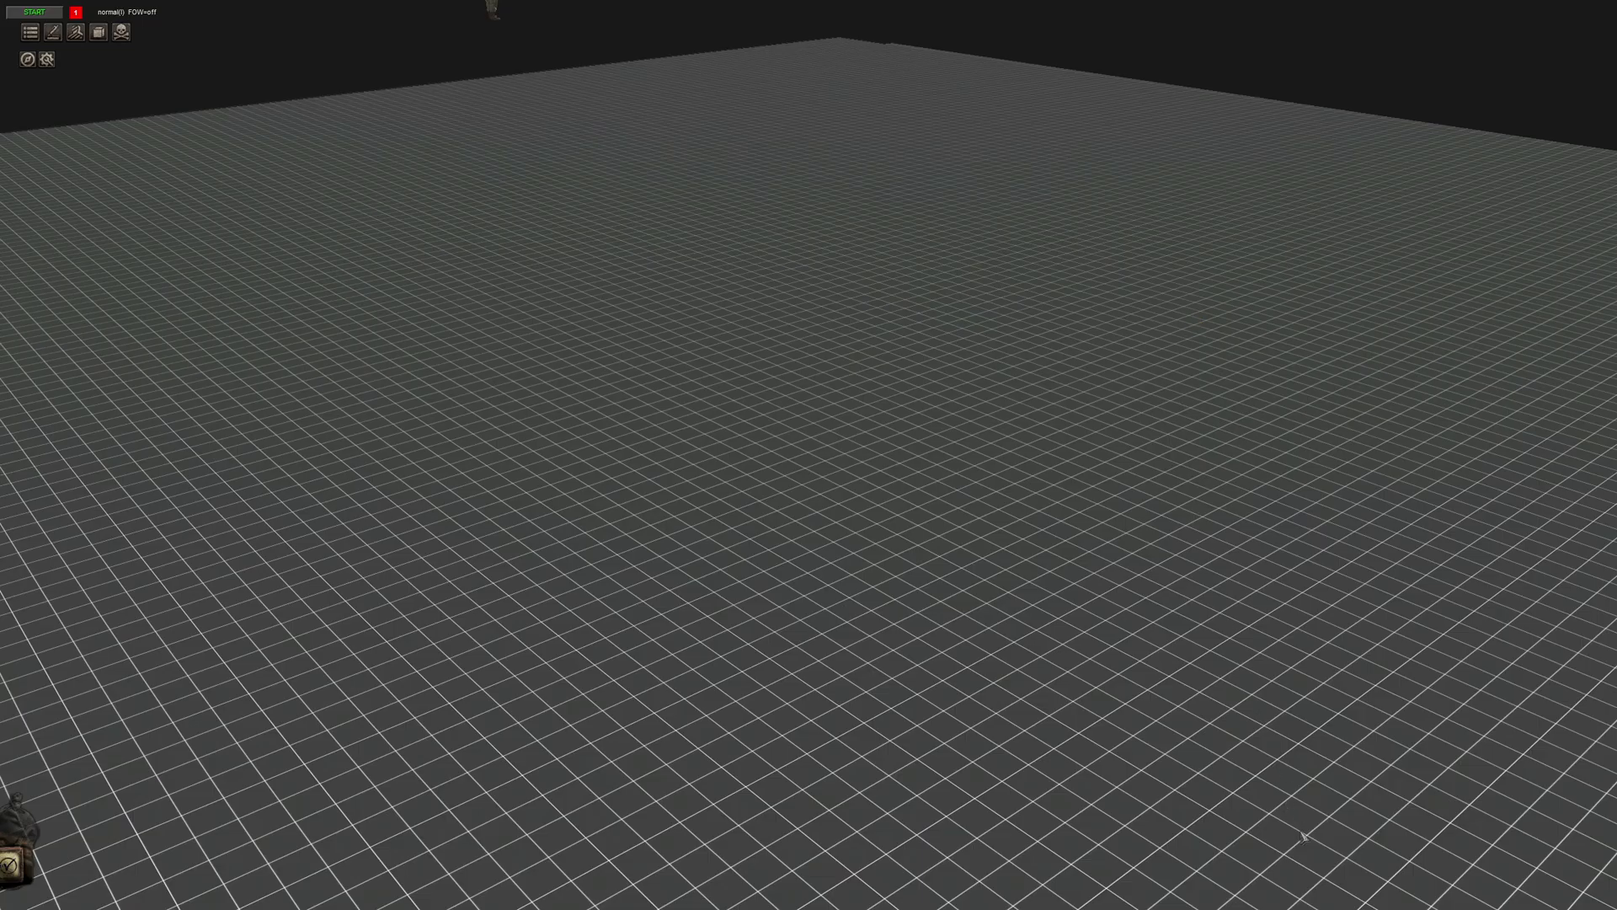
# Return to entity editing and open the human > mp > usa > mid unit category.
pyautogui.scroll(-5, 986, 497)
pyautogui.moveTo(977, 478); pyautogui.dragTo(670, 416, button='middle')
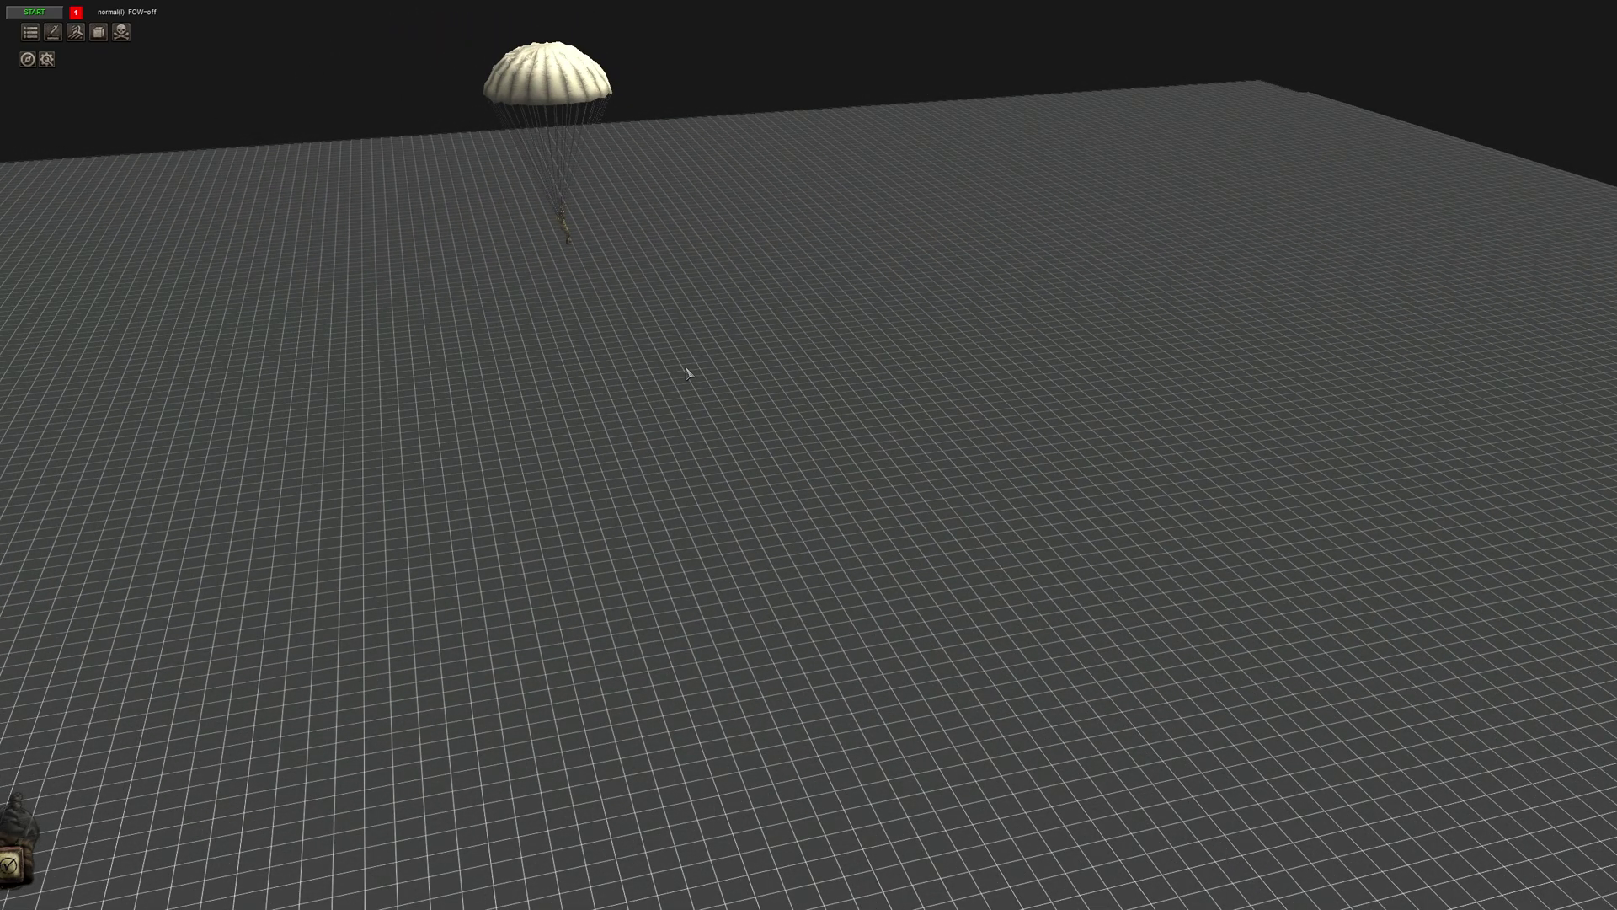
pyautogui.press('F3')
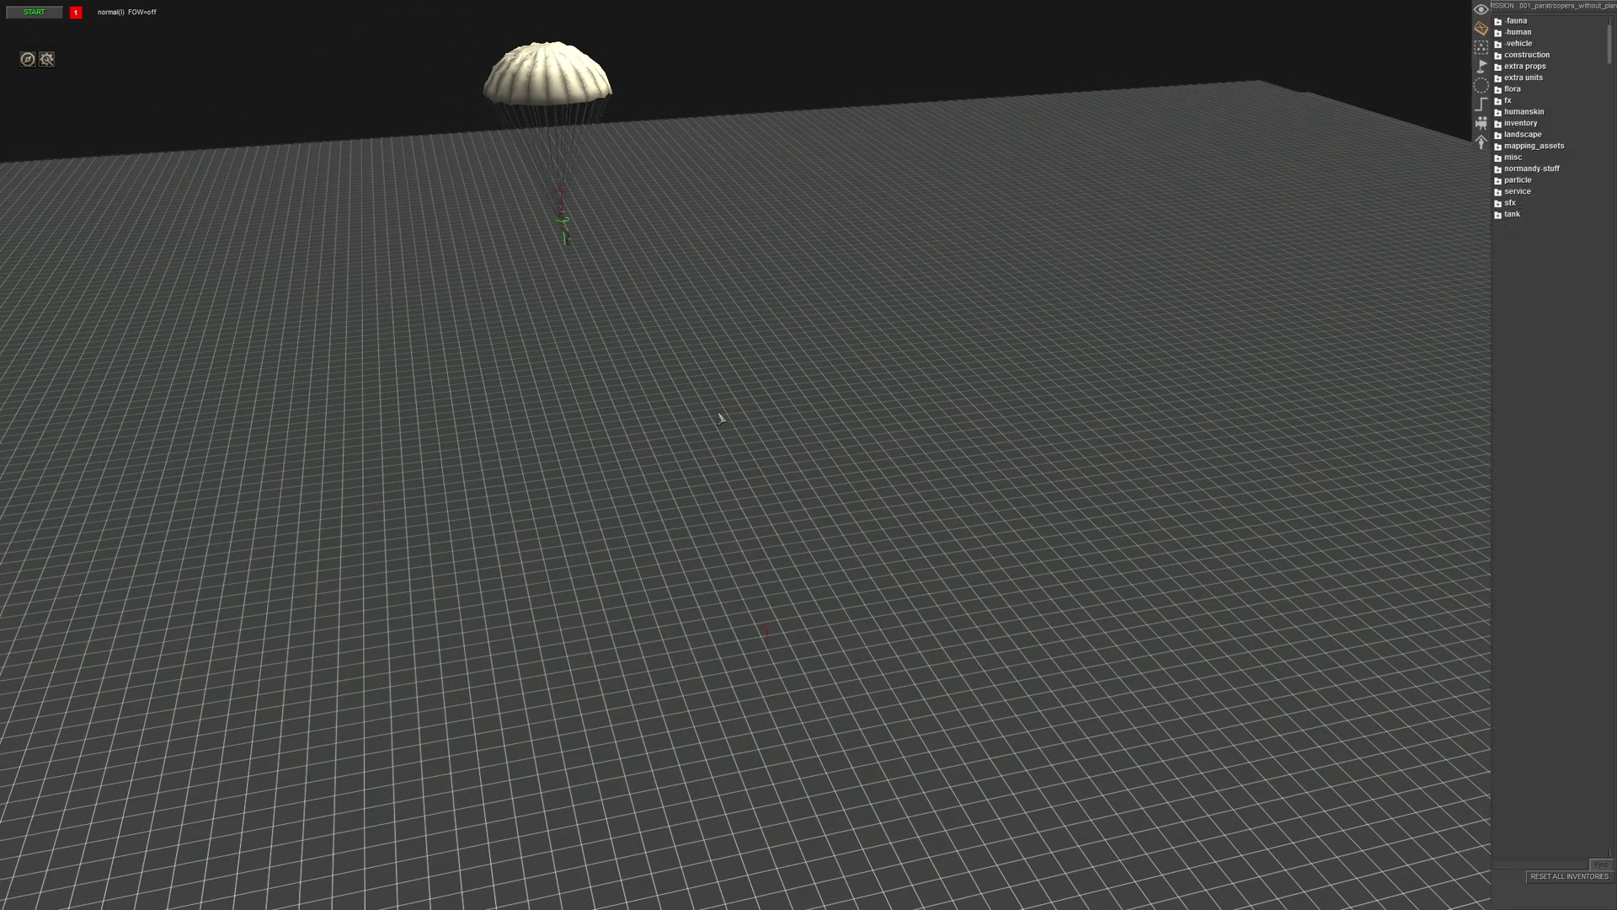
pyautogui.moveTo(720, 416); pyautogui.dragTo(747, 417, button='middle')
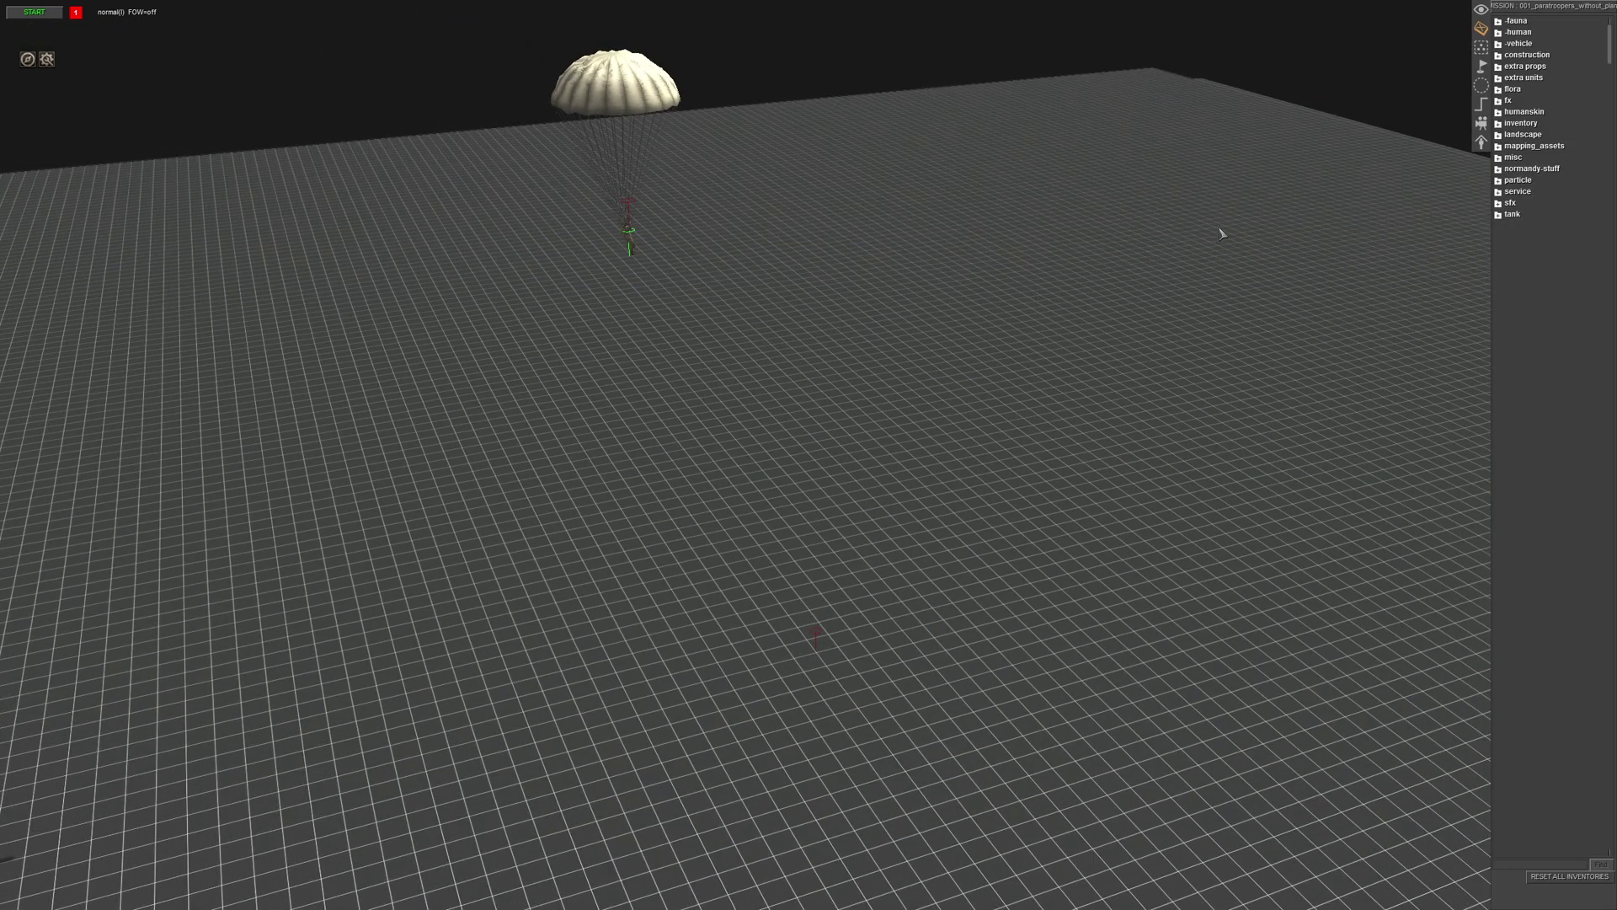
pyautogui.click(1518, 32)
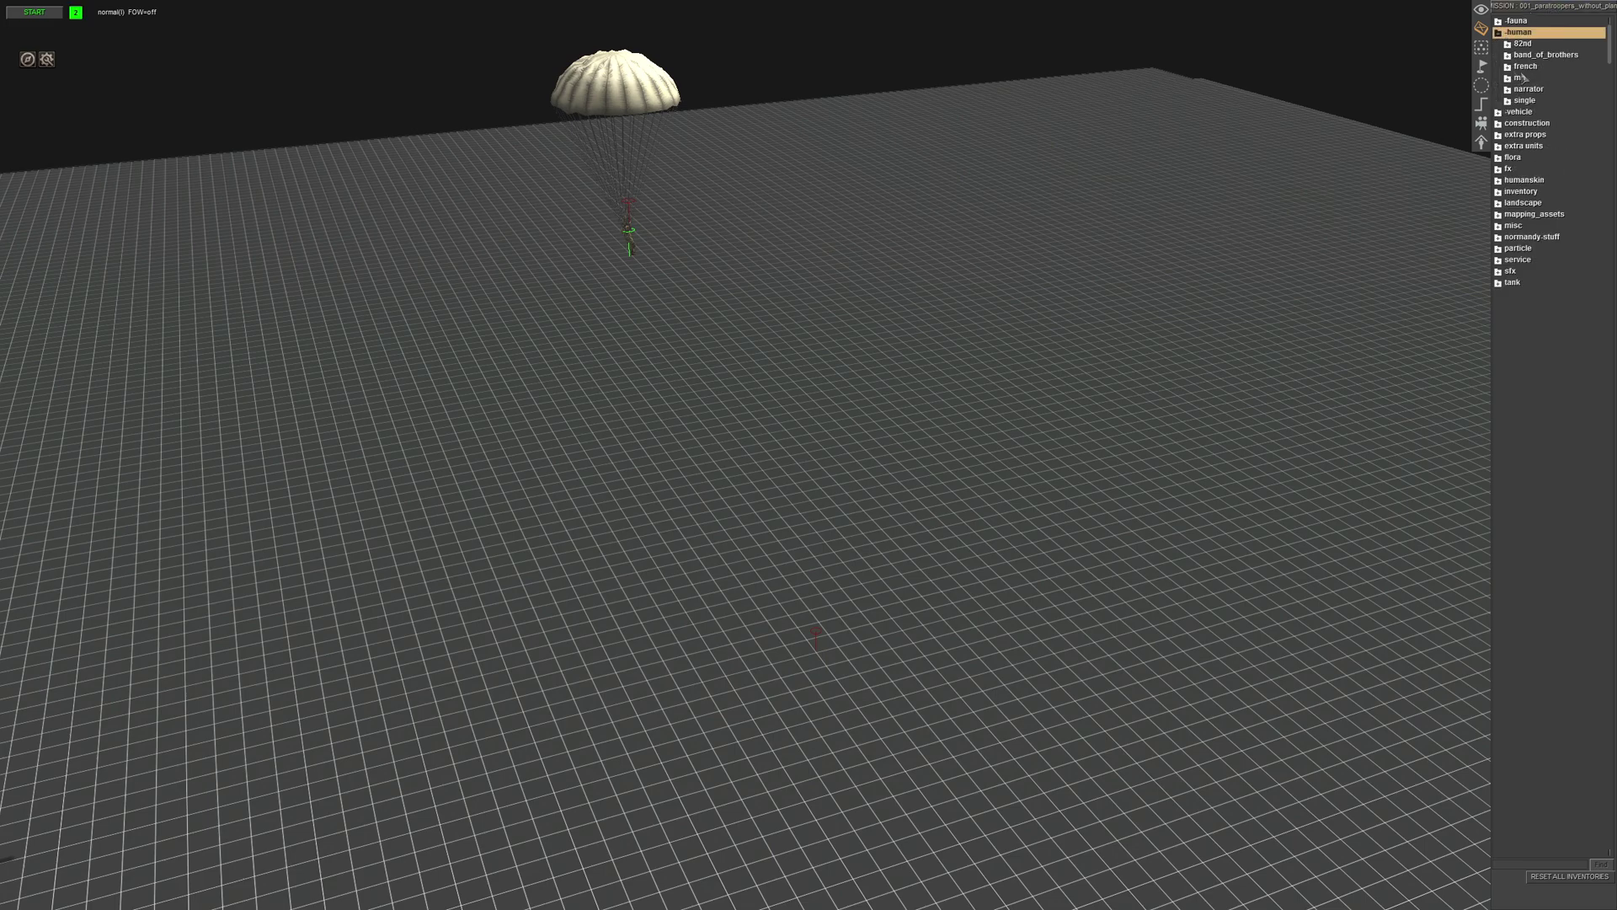
pyautogui.click(1522, 78)
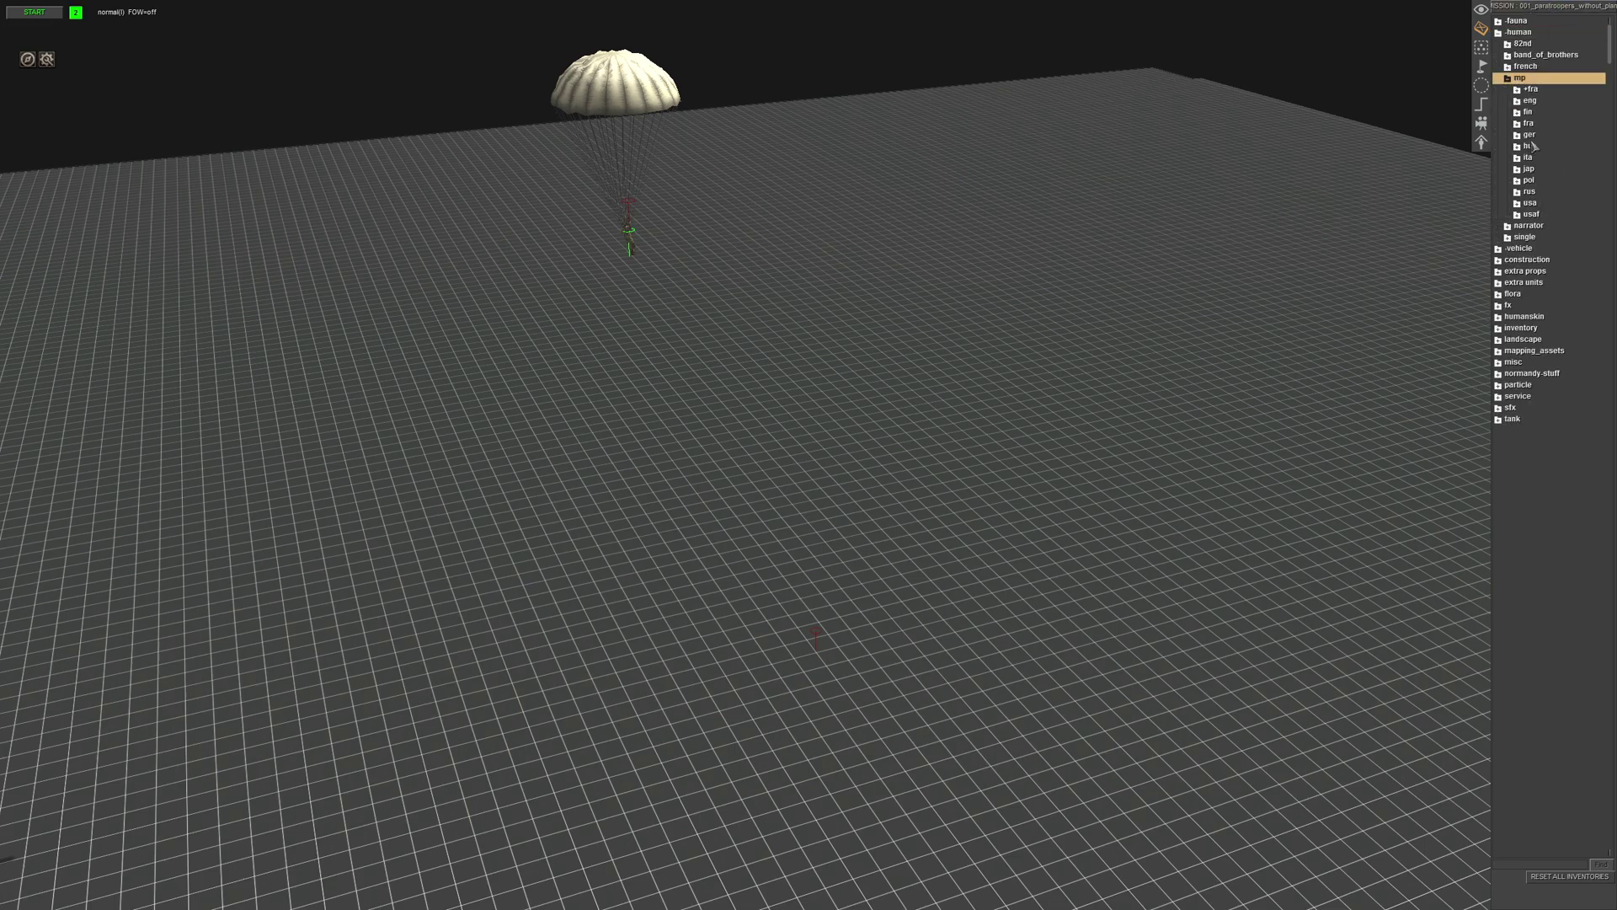
pyautogui.click(1533, 215)
pyautogui.click(1539, 237)
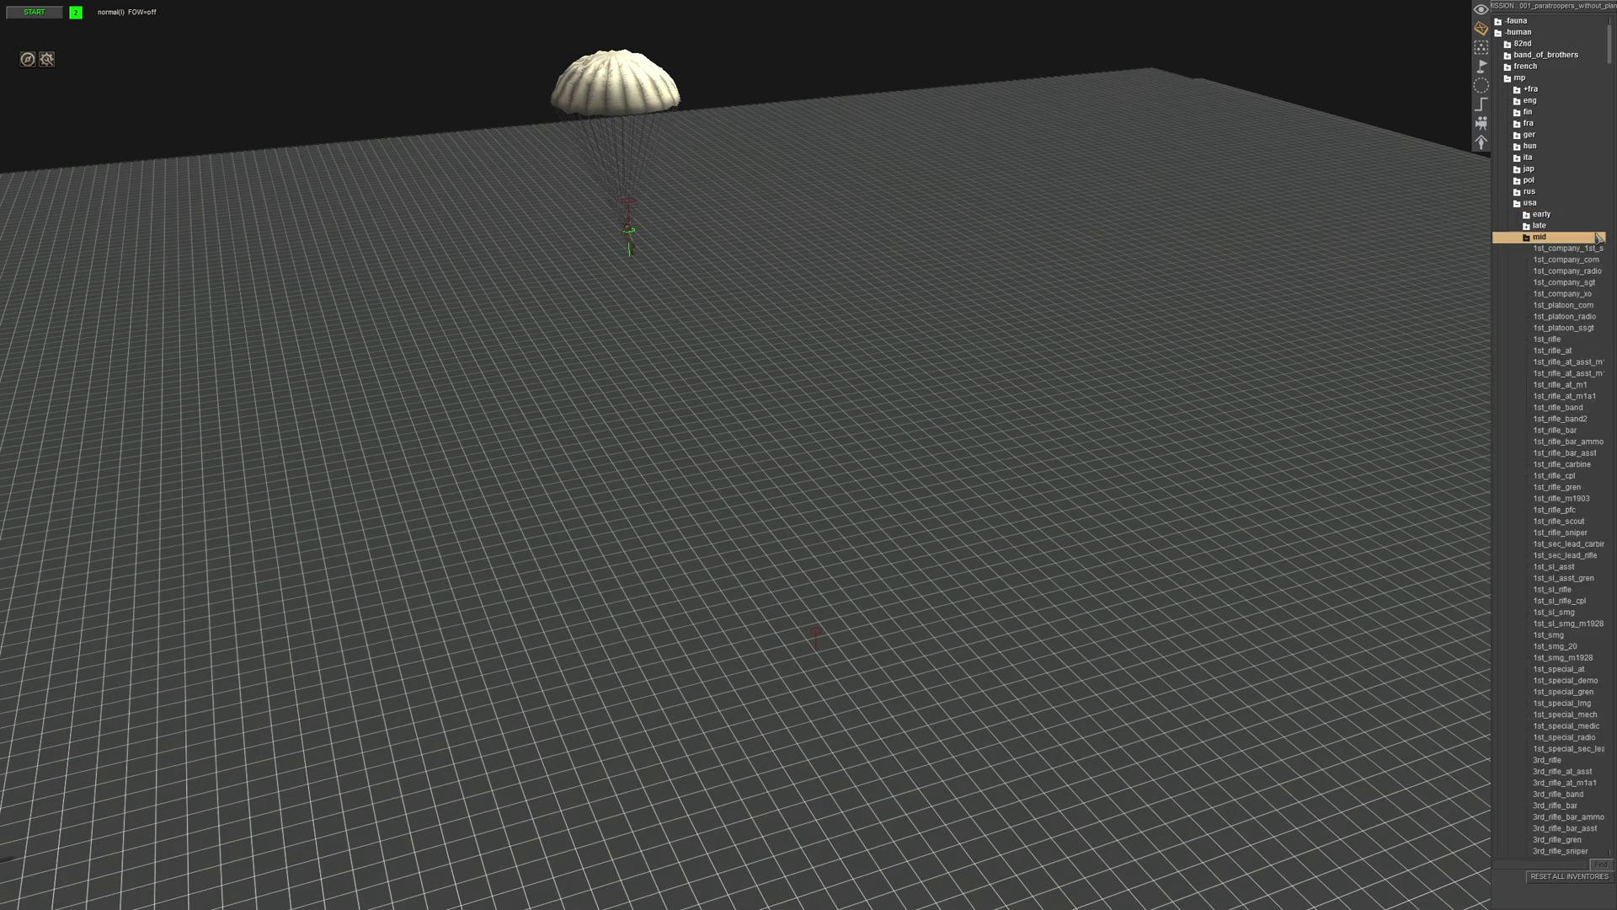
# Place an 82nd_rifle soldier on the open grid near the existing paratrooper.
pyautogui.moveTo(1611, 40); pyautogui.dragTo(1611, 303)
pyautogui.scroll(3, 1572, 306)
pyautogui.click(1558, 282)
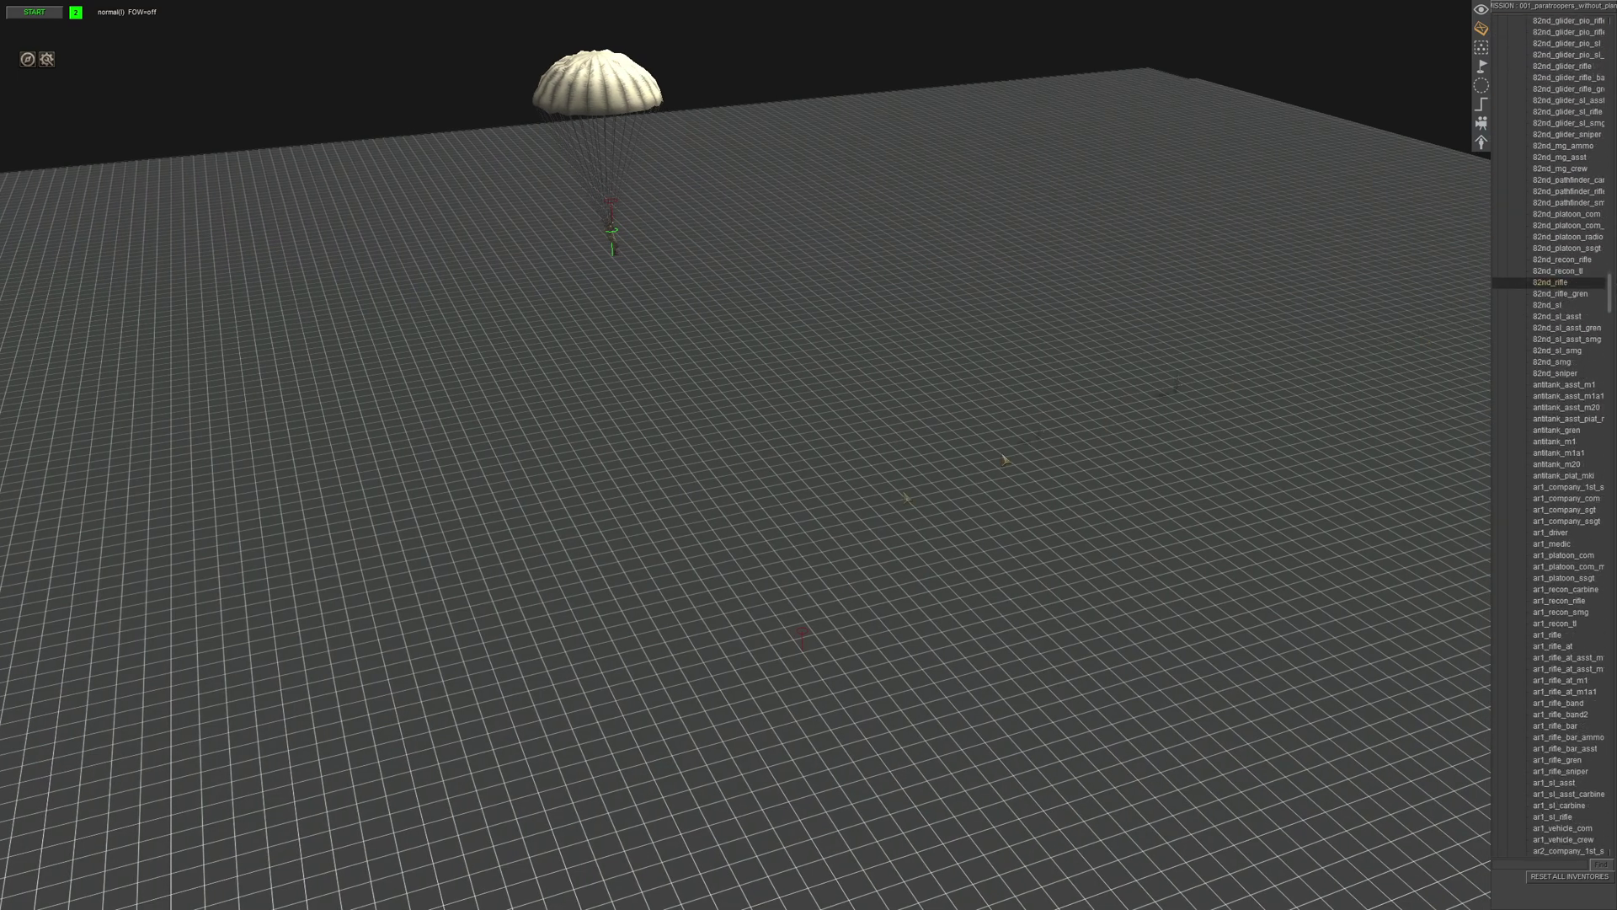
pyautogui.scroll(-3, 813, 590)
pyautogui.moveTo(813, 589); pyautogui.dragTo(921, 507, button='middle')
pyautogui.scroll(3, 898, 531)
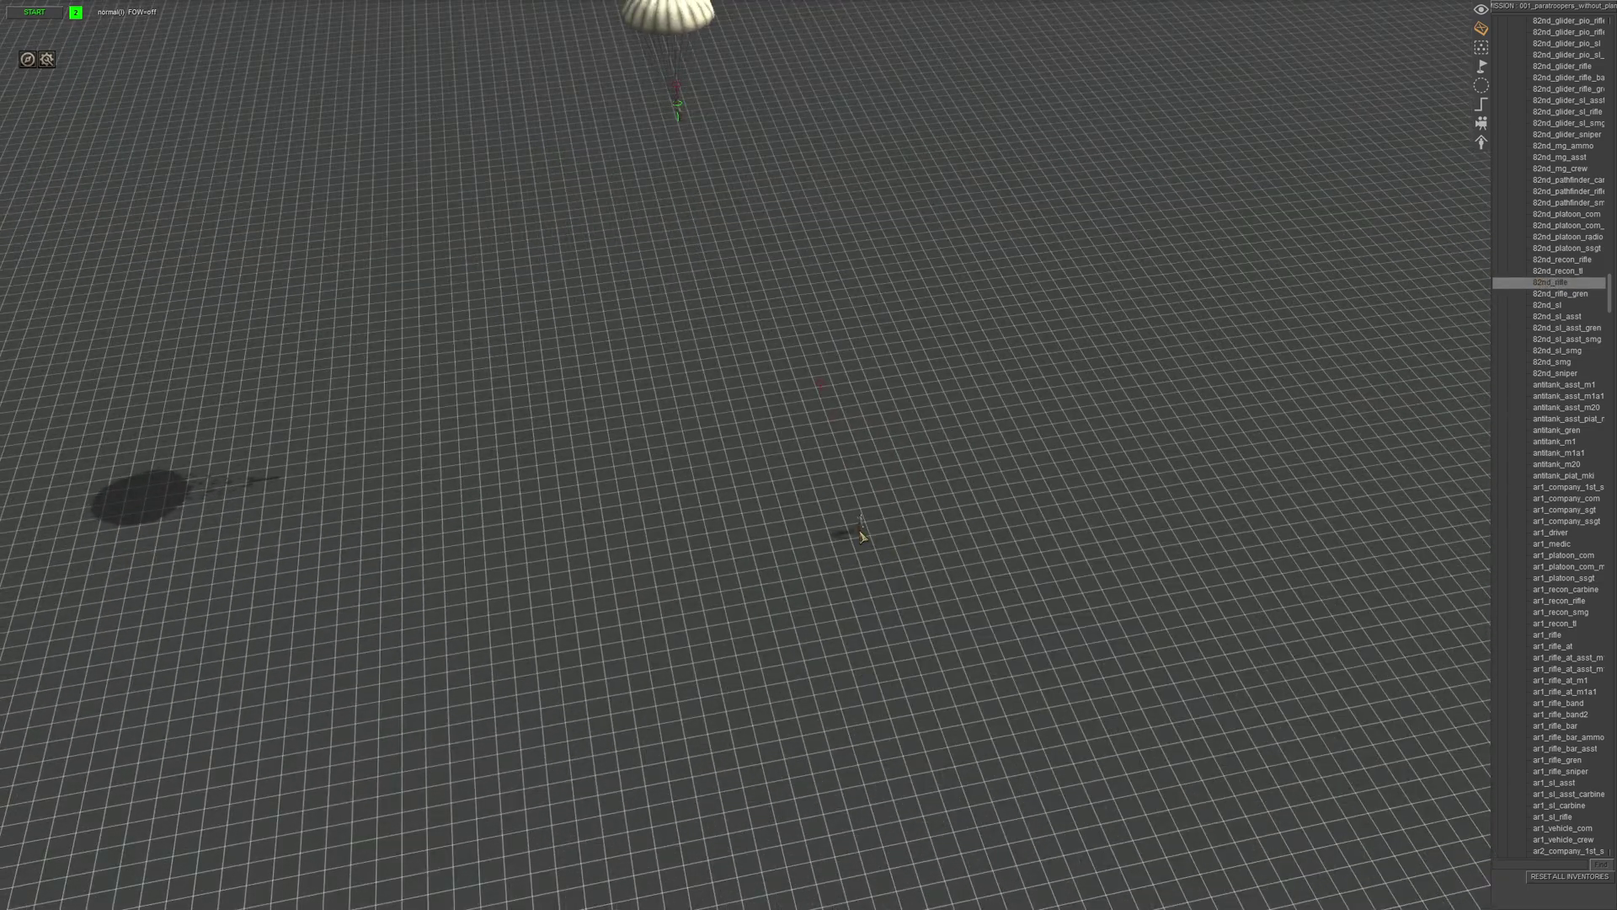
pyautogui.click(880, 425)
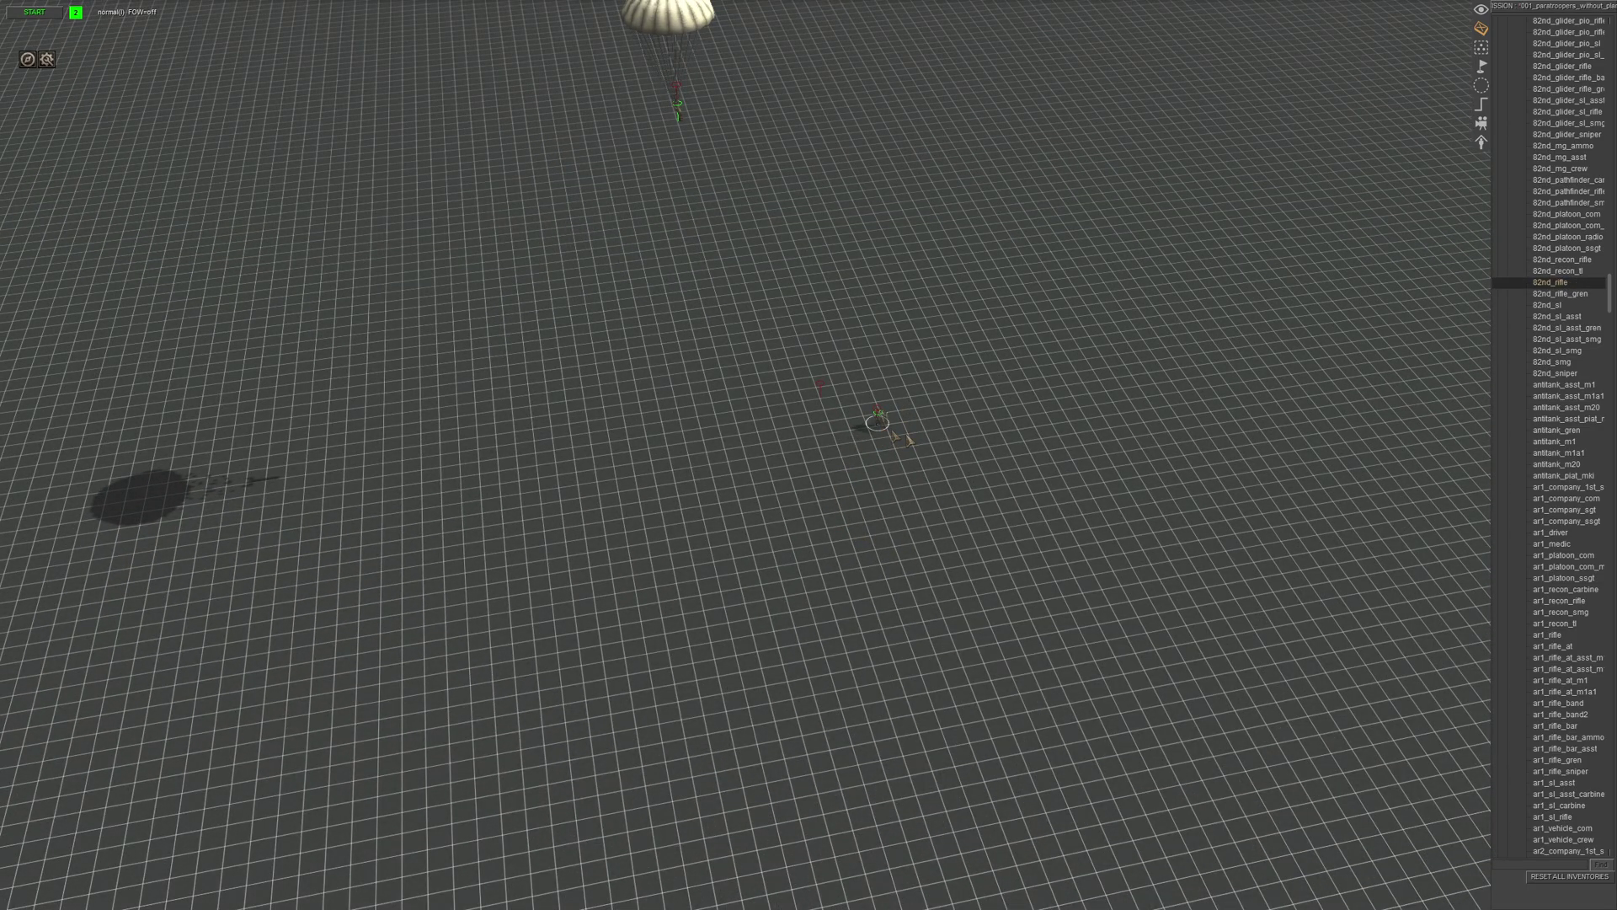
pyautogui.scroll(-2, 940, 468)
pyautogui.scroll(5, 939, 467)
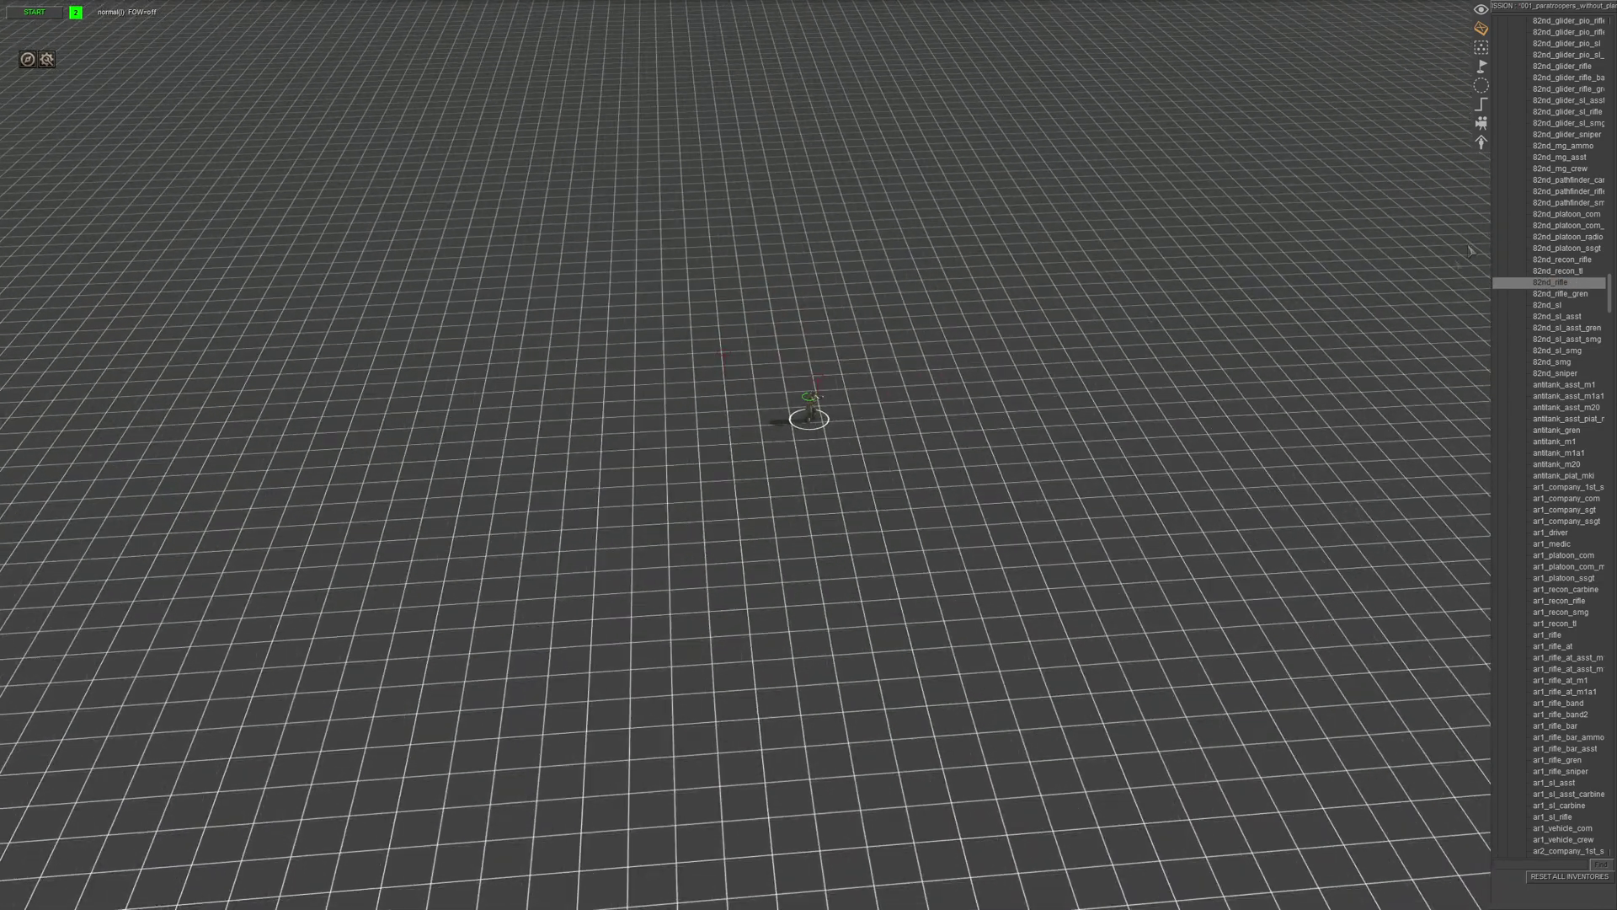
# Collapse the mid, usa and human categories in the entity library.
pyautogui.scroll(3, 1521, 150)
pyautogui.moveTo(1609, 275); pyautogui.dragTo(1609, 47)
pyautogui.click(1527, 237)
pyautogui.click(1517, 203)
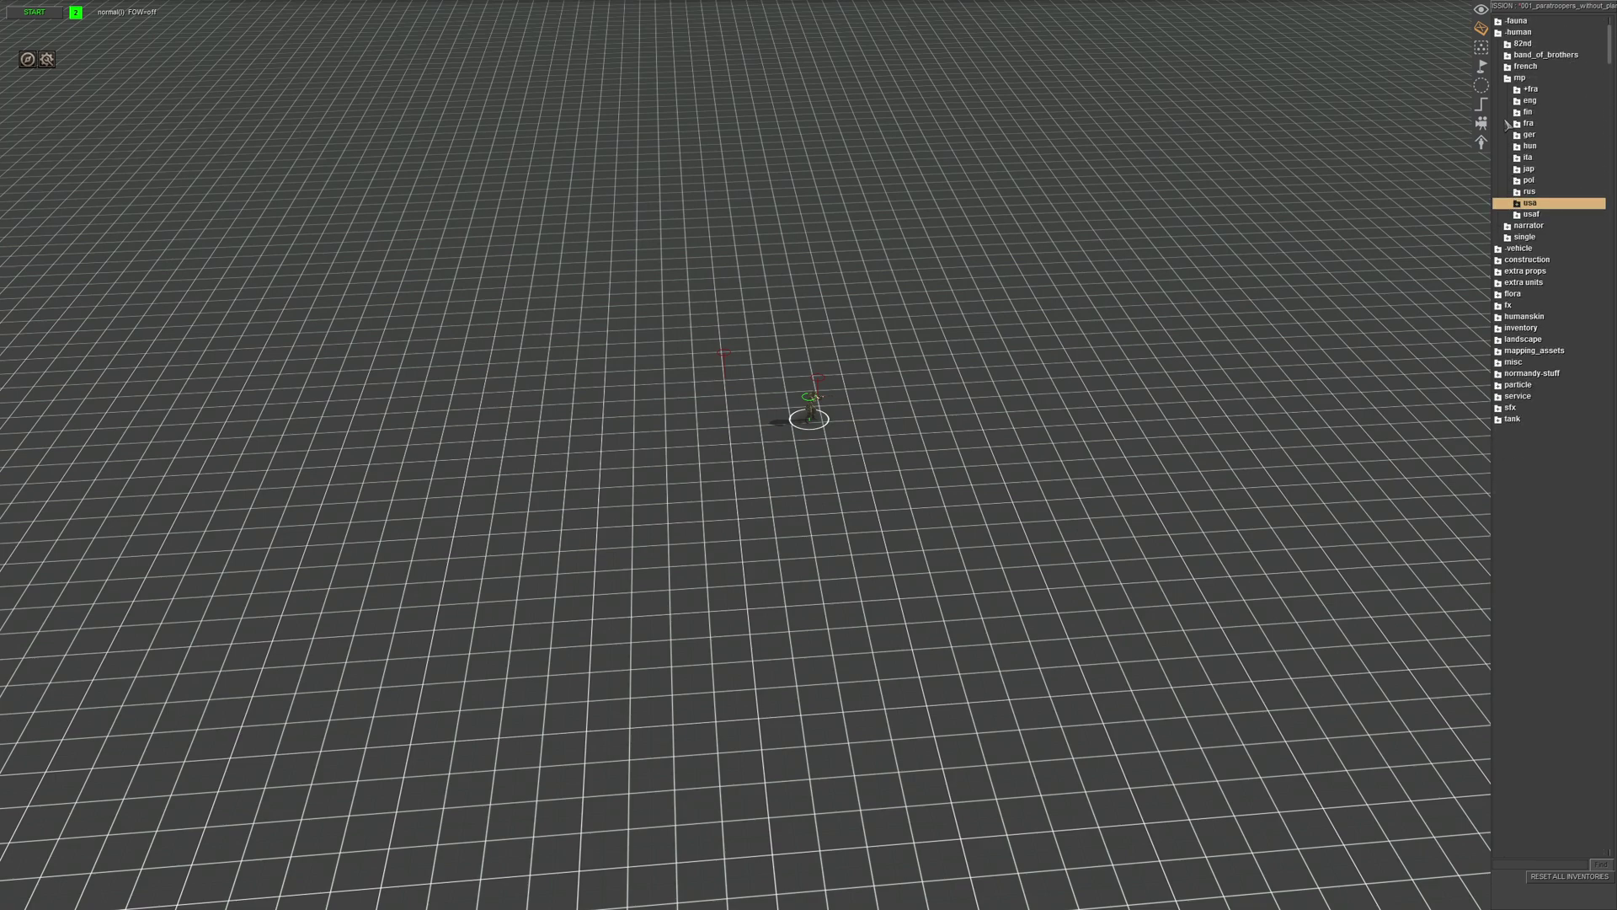
pyautogui.click(1499, 33)
# Place a paratrooper_attach entity from service > paratrooper_attach on the grid near the new rifleman.
pyautogui.click(1508, 194)
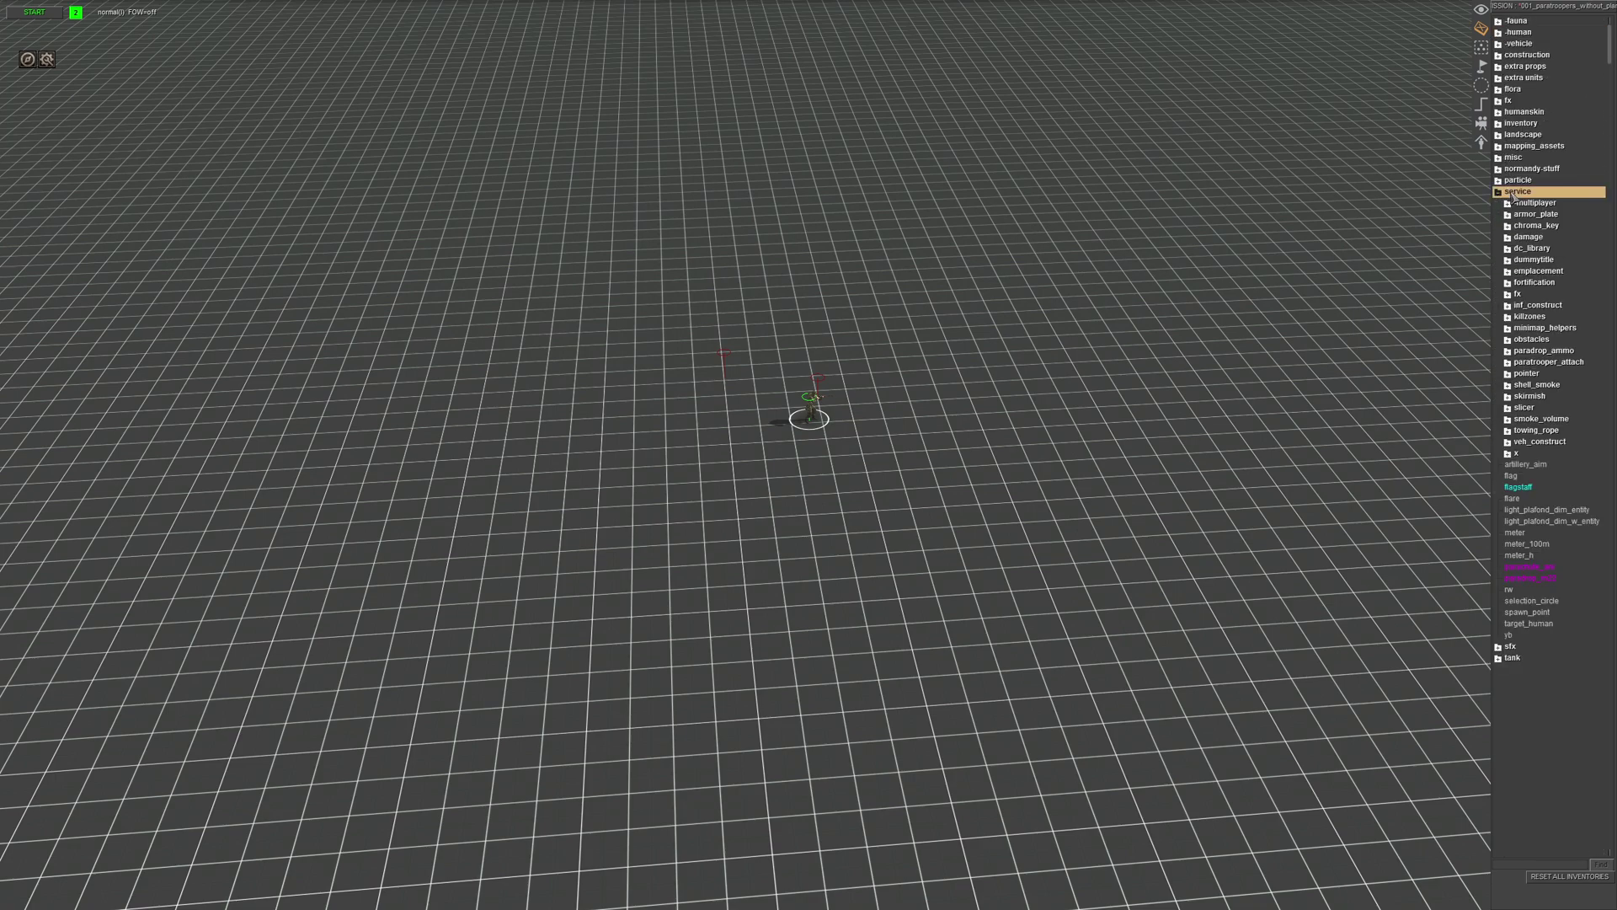
pyautogui.click(1537, 364)
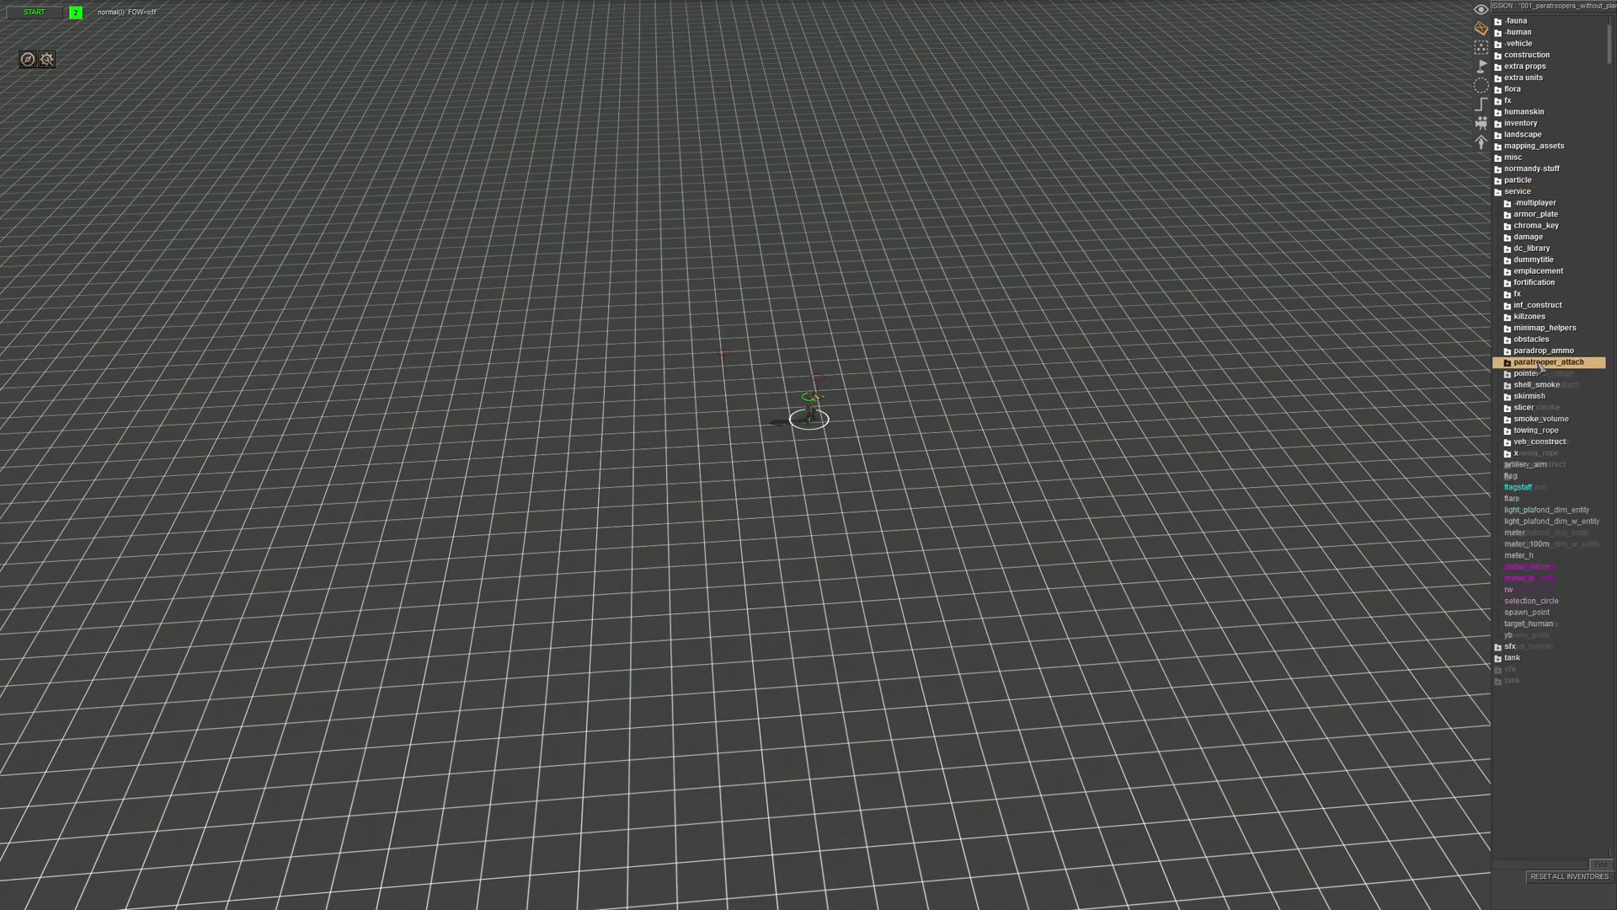
pyautogui.click(1547, 385)
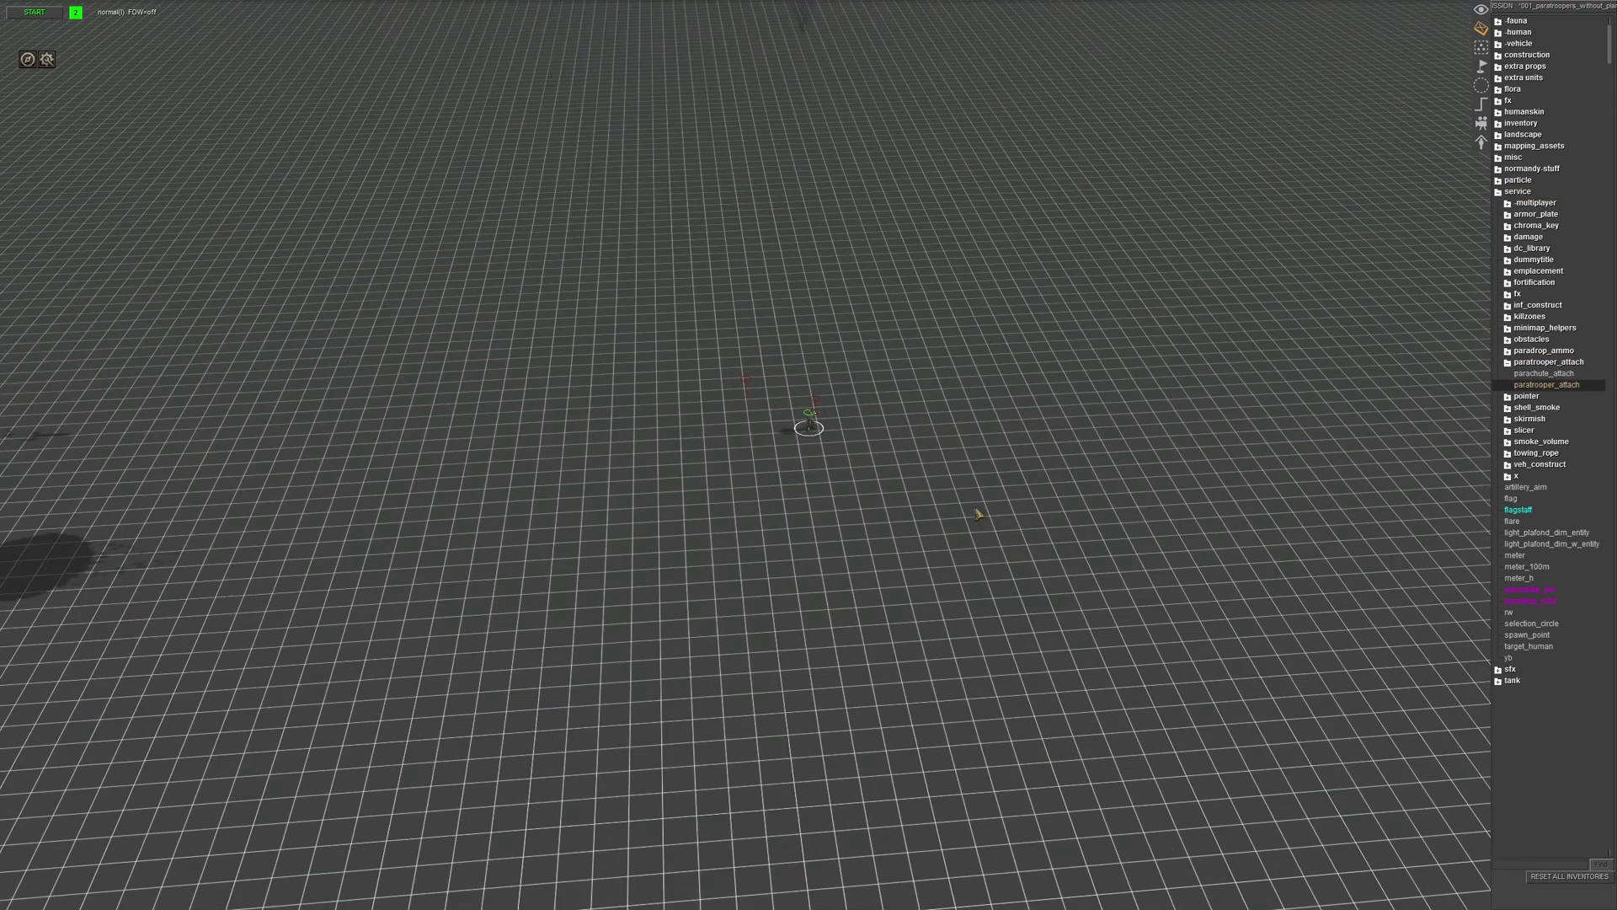
pyautogui.scroll(-2, 971, 552)
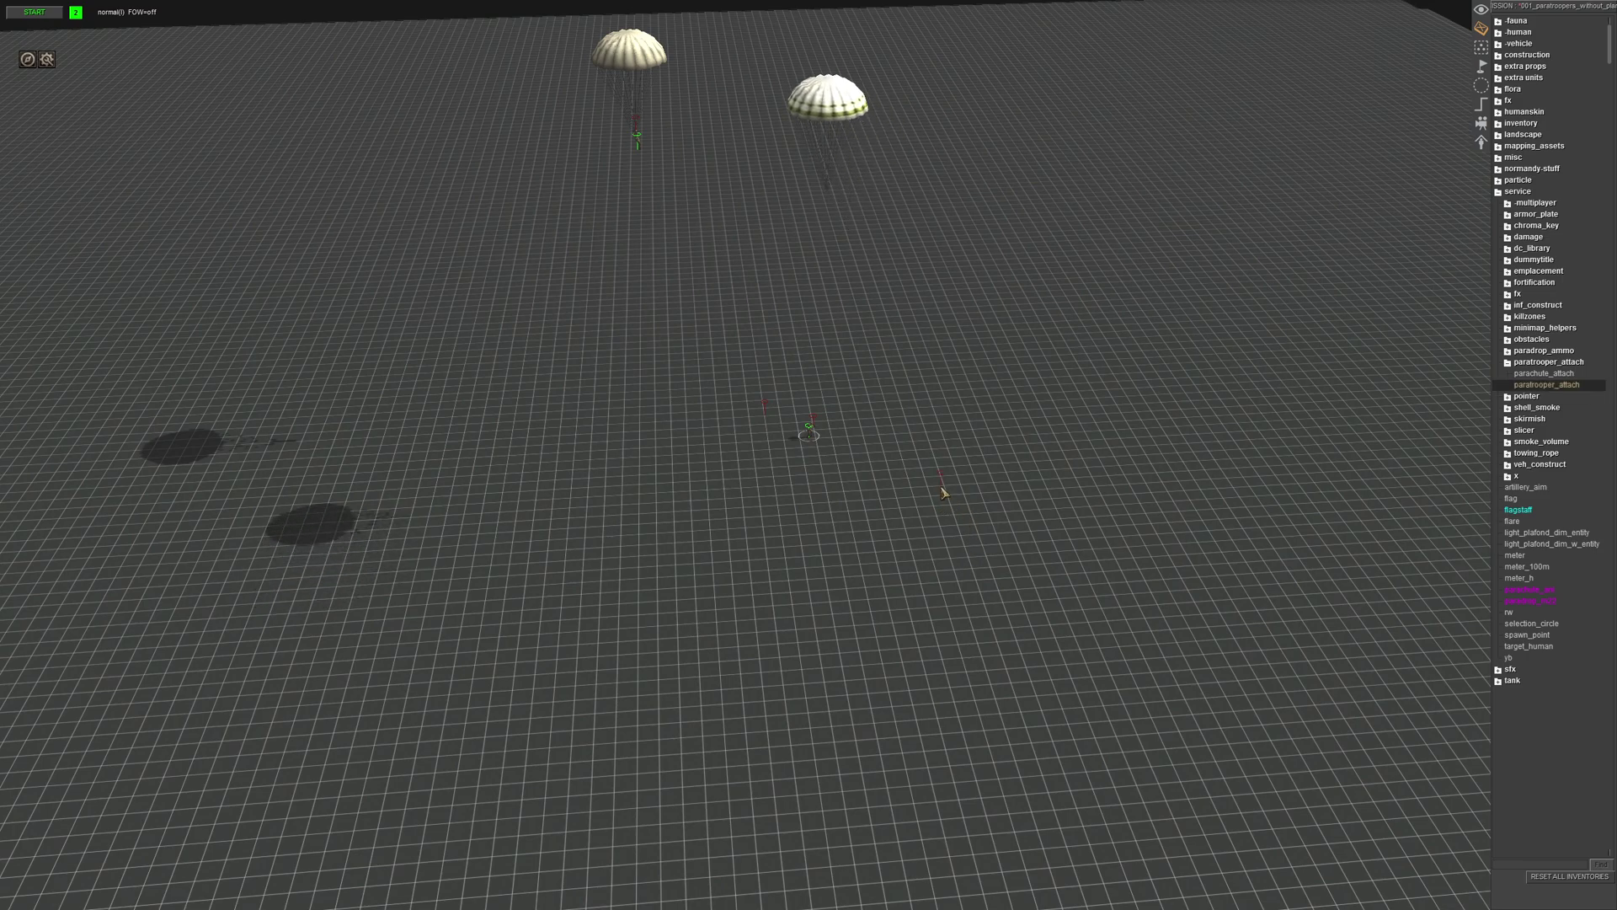
pyautogui.click(942, 489)
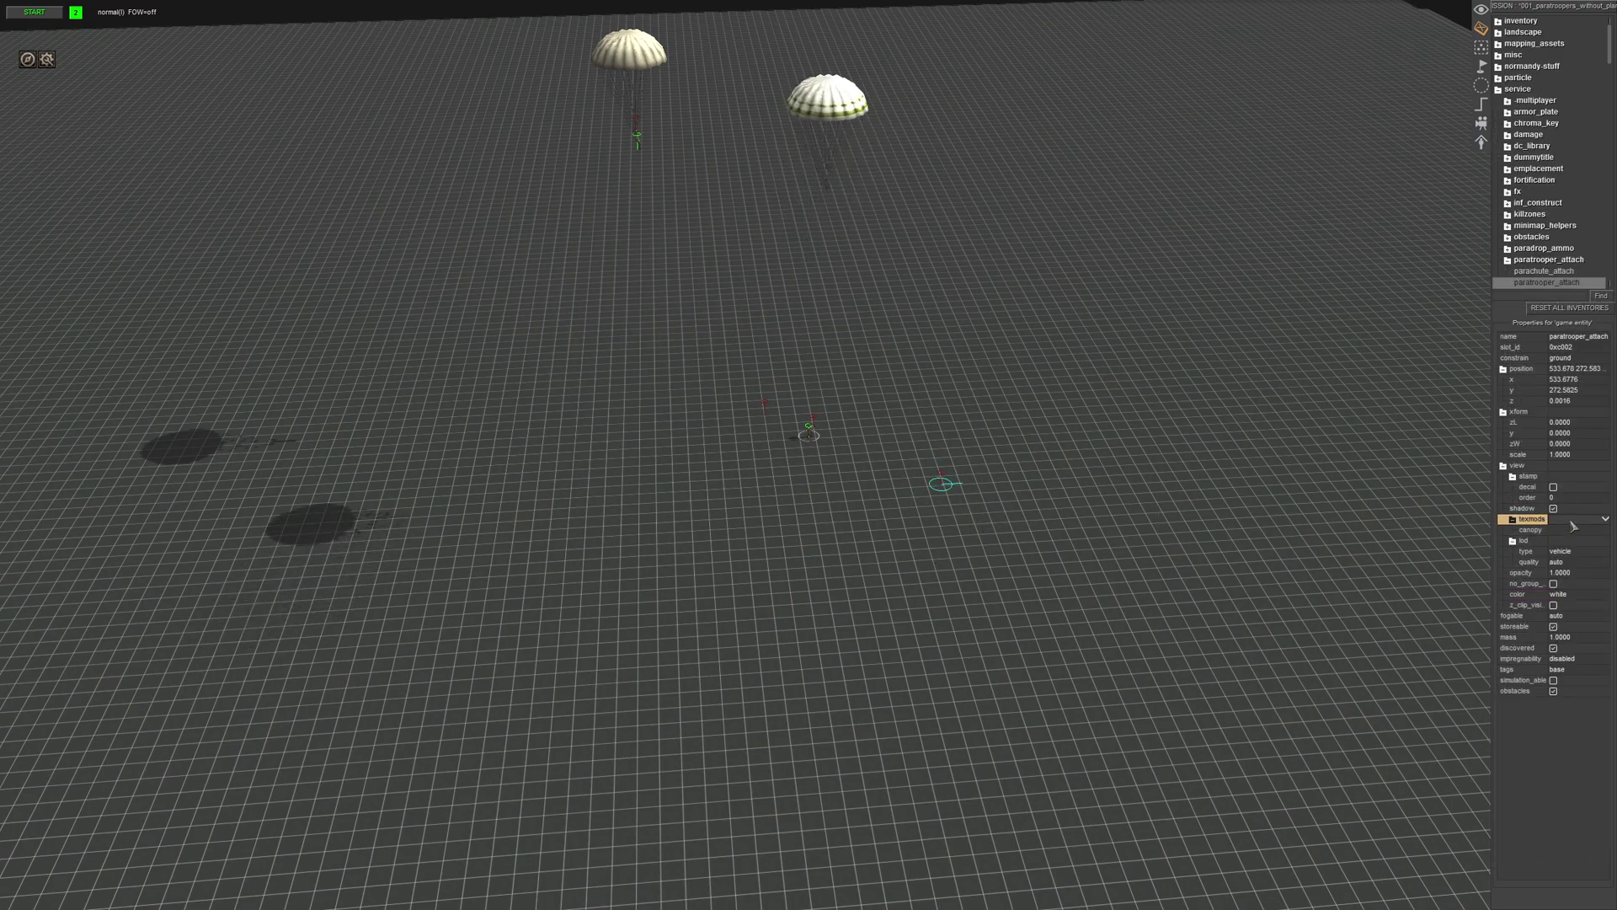
# Set the paratrooper_attach canopy texmod to 3 and move the entity right beside the rifleman.
pyautogui.click(924, 483)
pyautogui.click(931, 478)
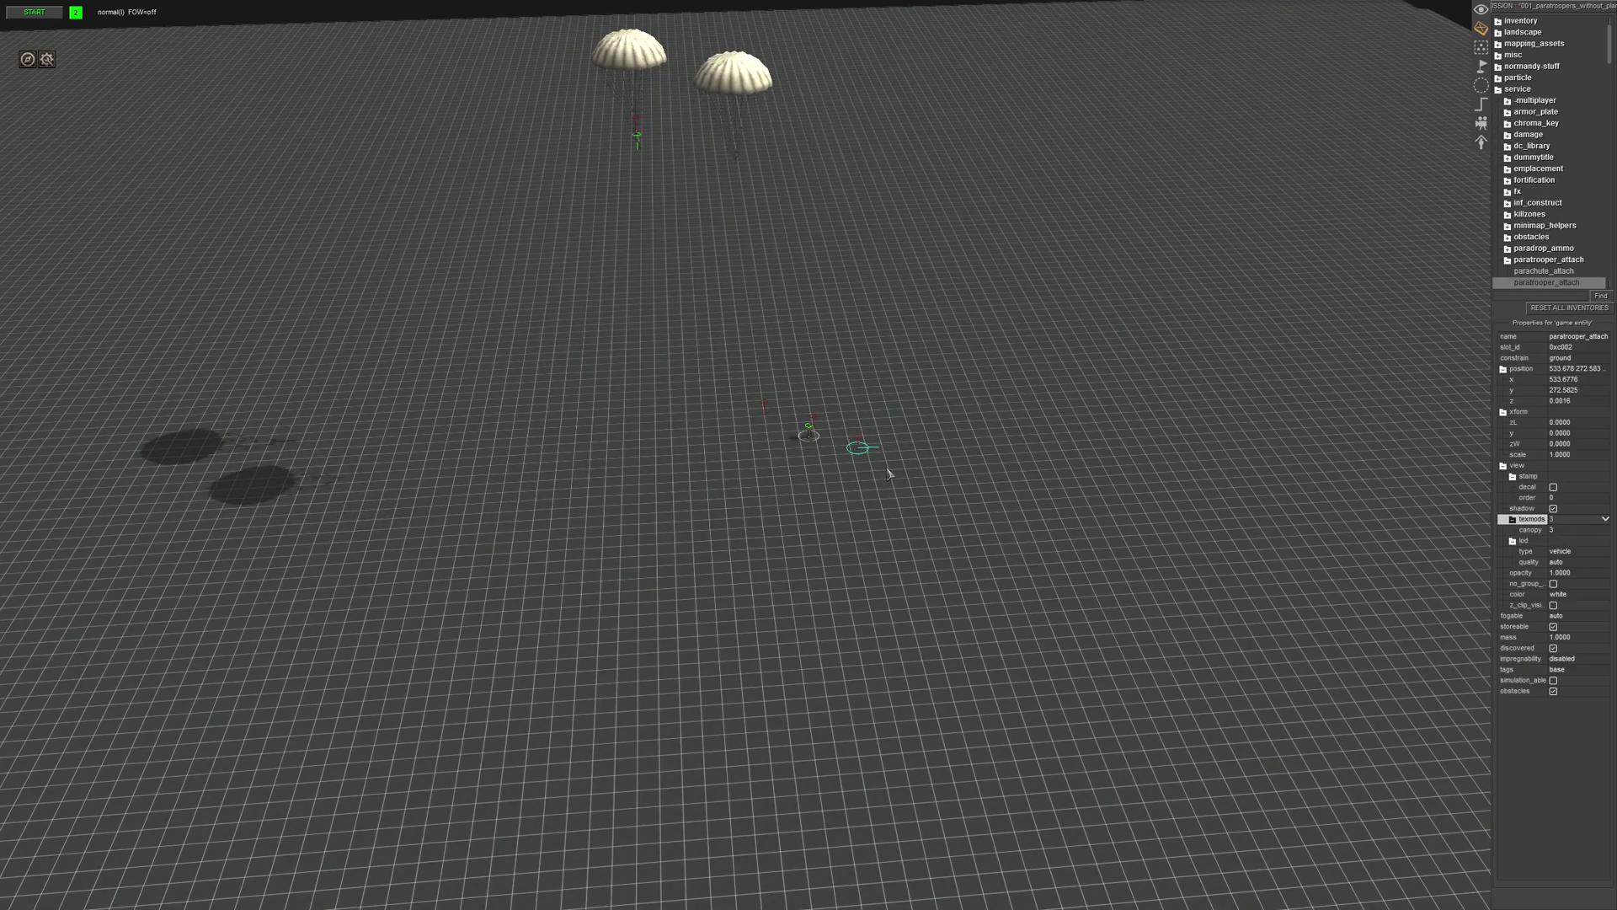
pyautogui.moveTo(892, 536); pyautogui.dragTo(899, 494, button='middle')
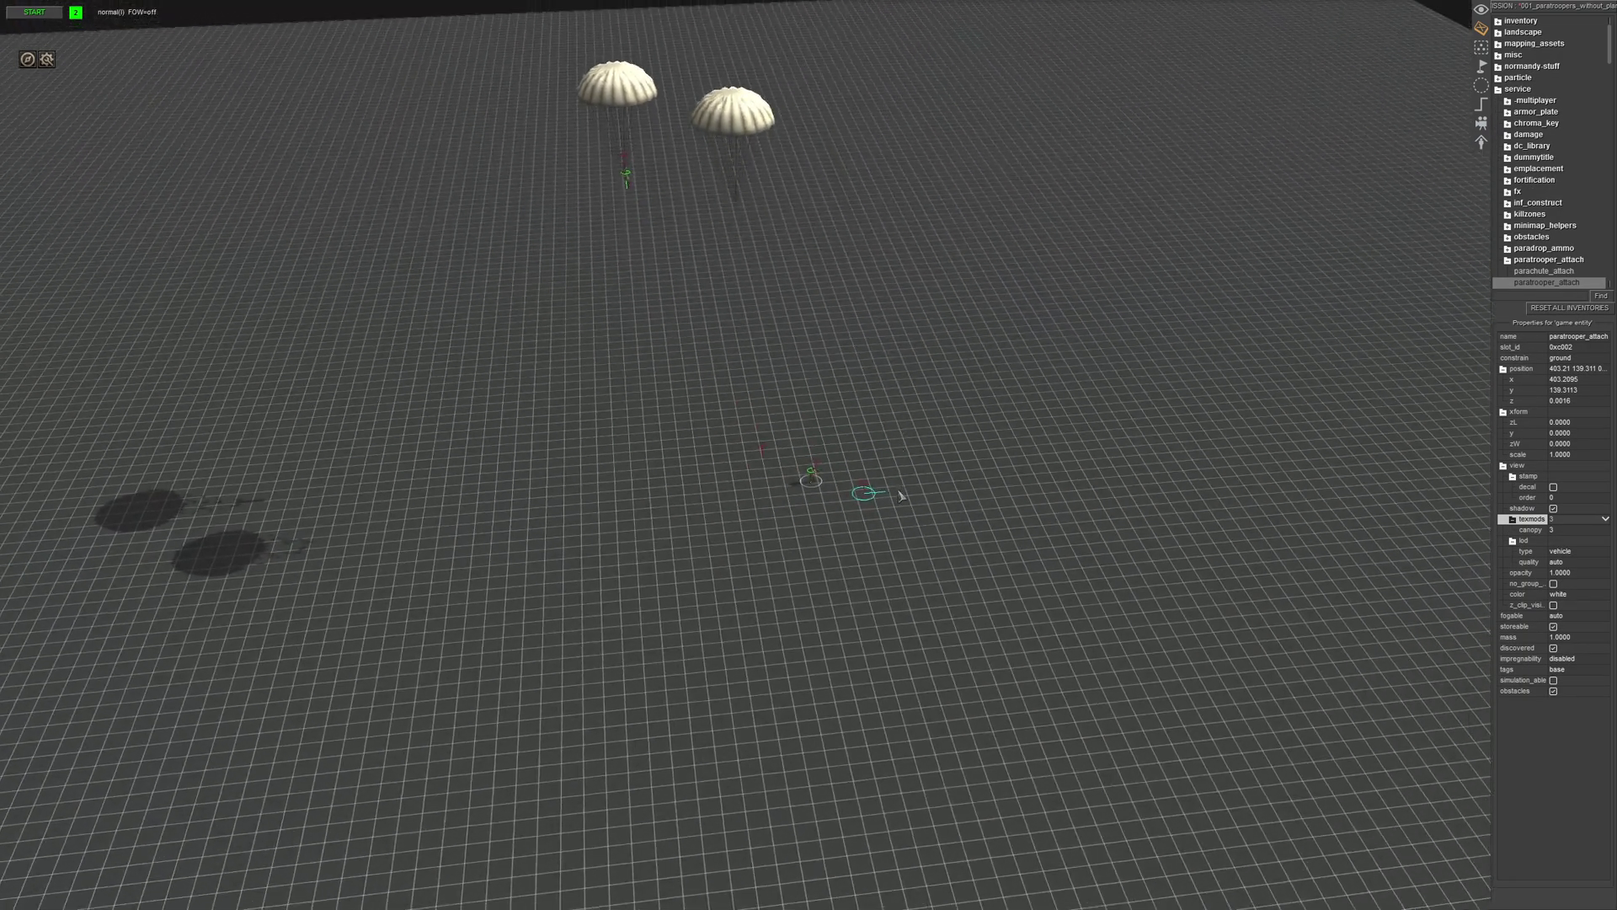
pyautogui.moveTo(900, 495); pyautogui.dragTo(894, 488)
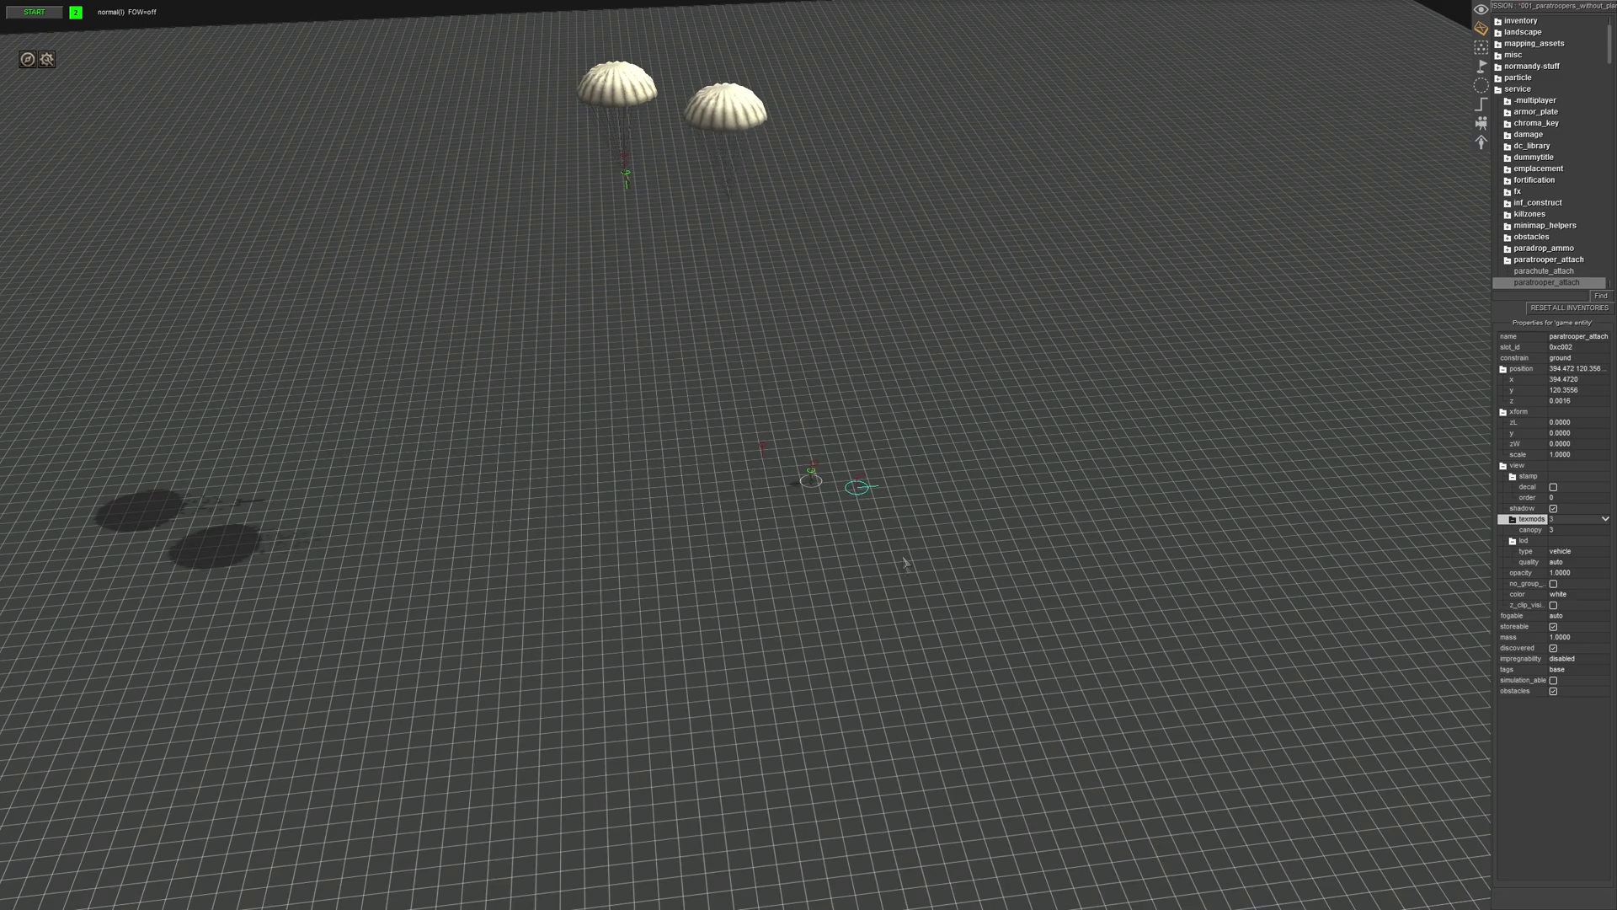
# Select the placed rifleman and add the tag "player" to him.
pyautogui.click(905, 567)
pyautogui.scroll(2, 905, 576)
pyautogui.moveTo(906, 577); pyautogui.dragTo(800, 488, button='middle')
pyautogui.scroll(2, 801, 544)
pyautogui.click(803, 490)
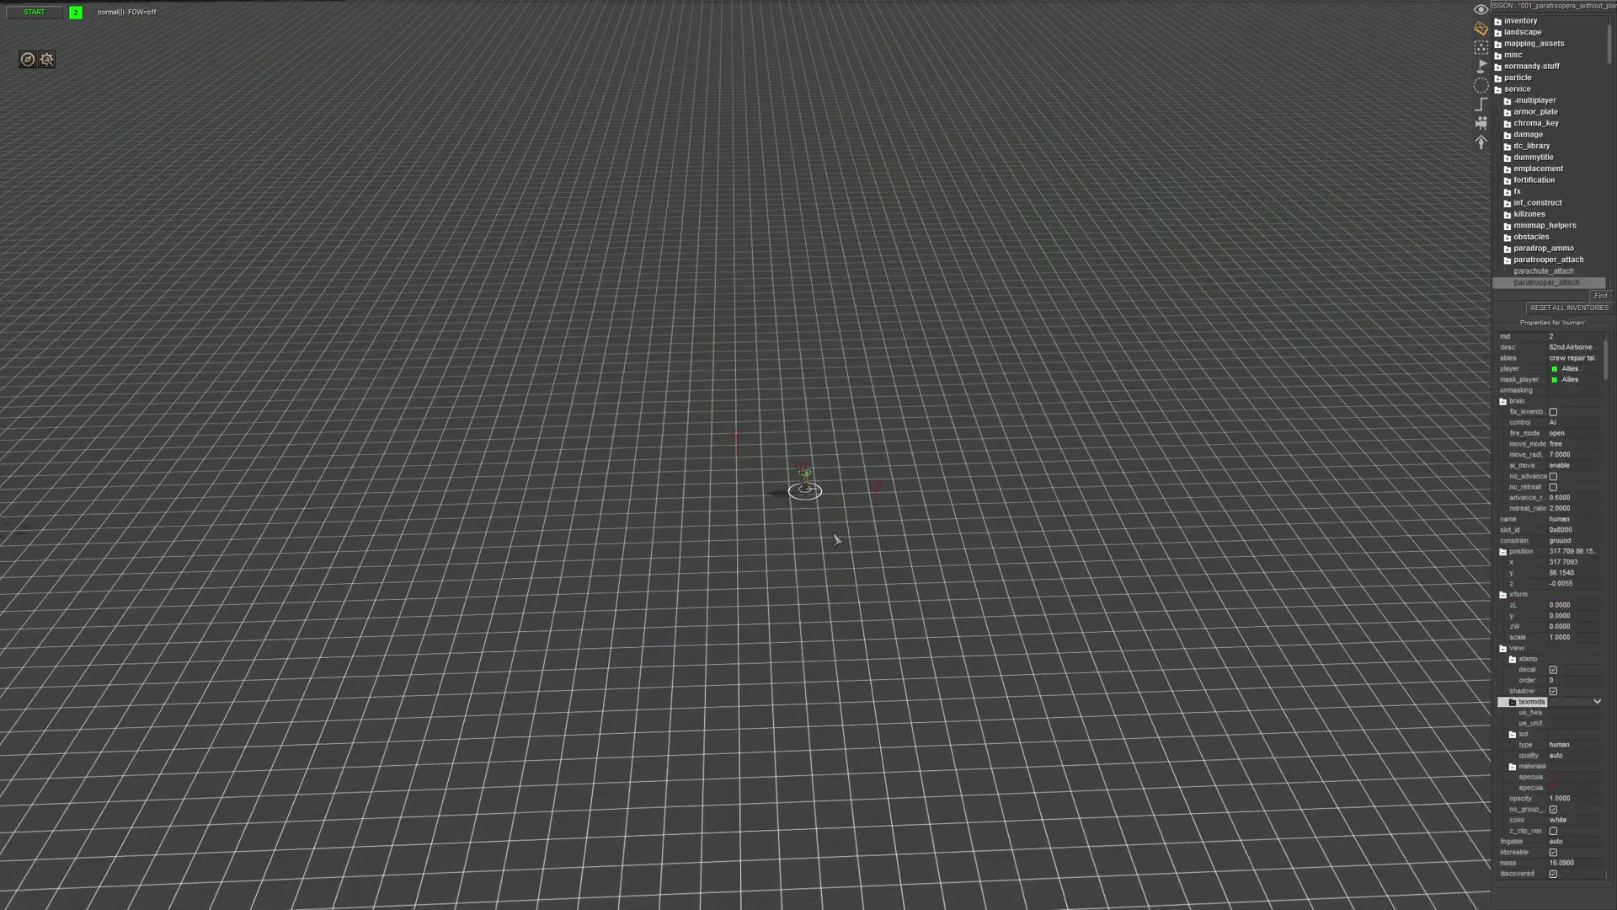
pyautogui.hotkey('ctrl', 't')
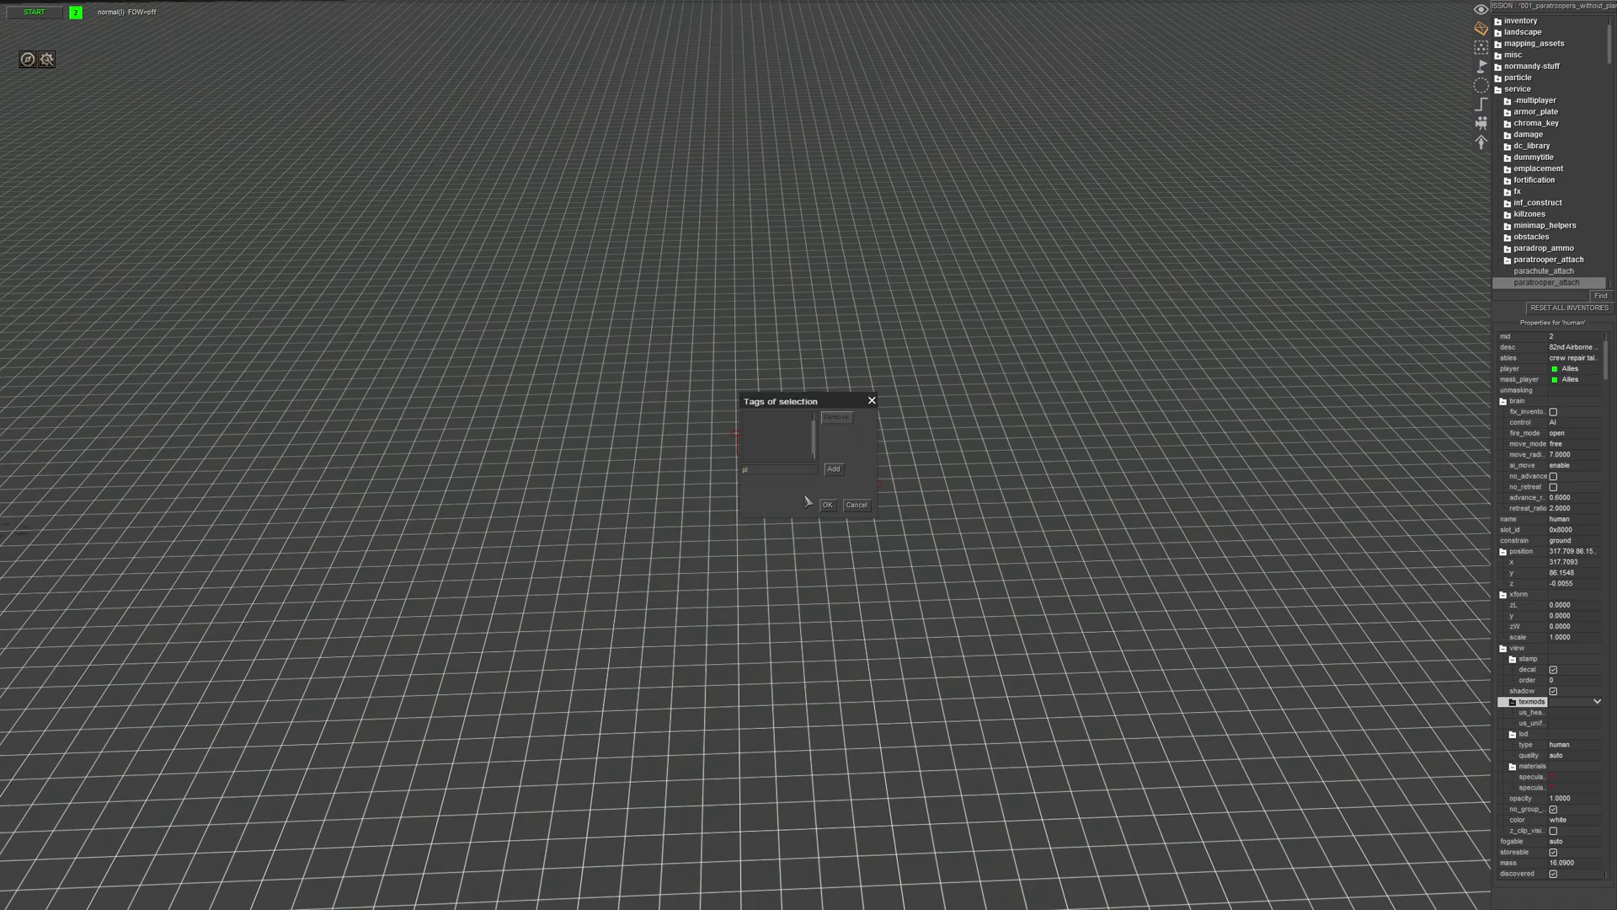
pyautogui.write('player')
pyautogui.press('Return')
pyautogui.press('Return')
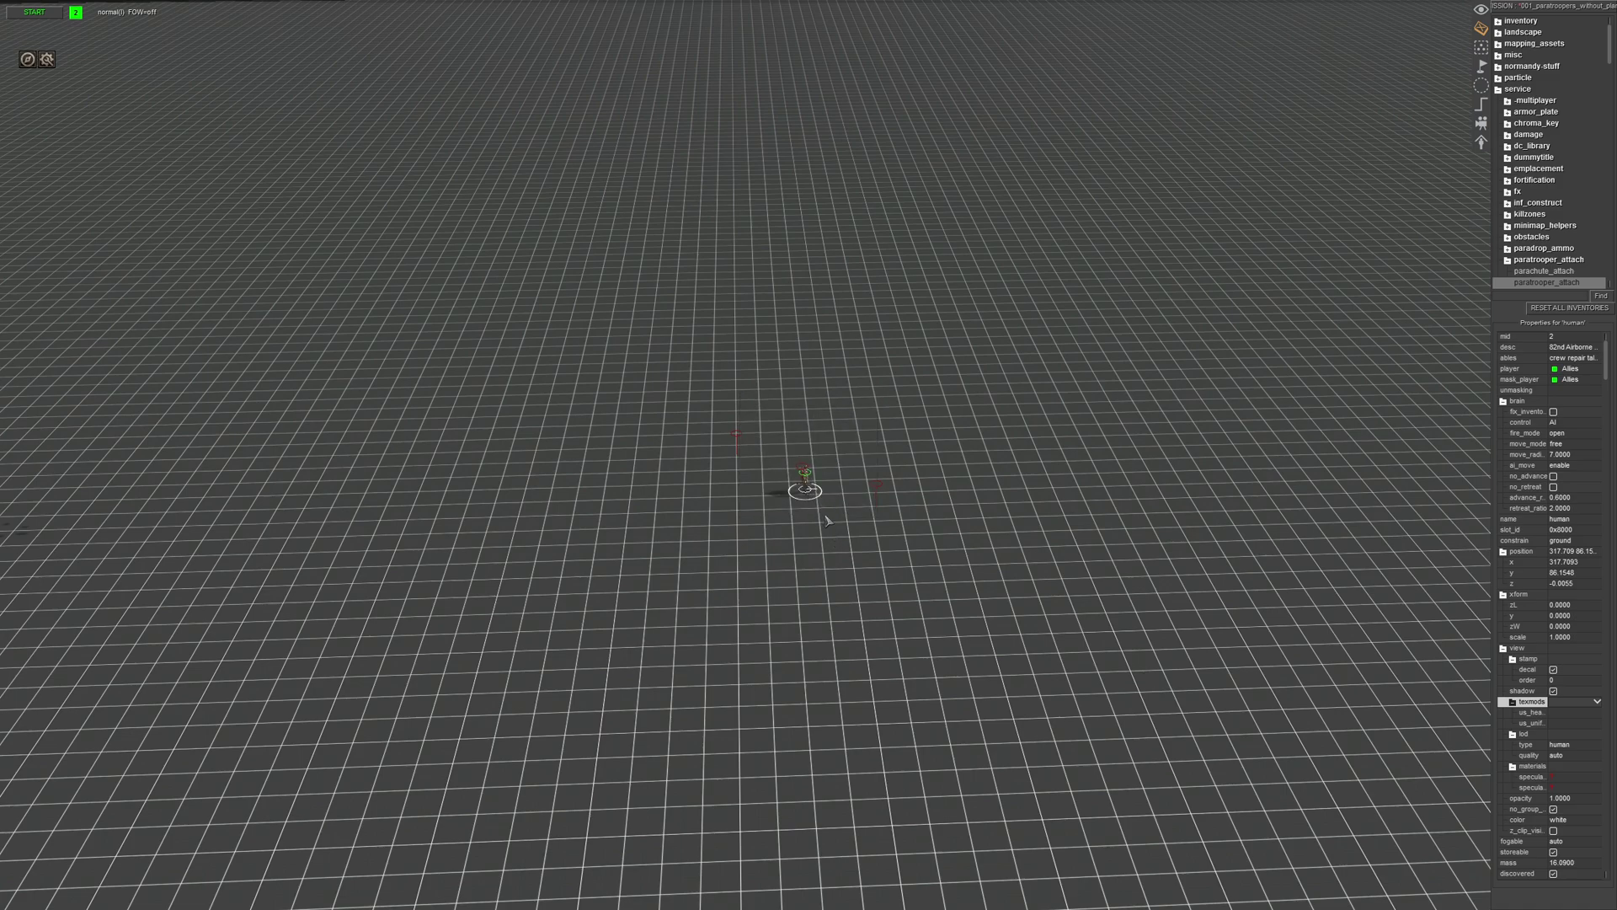
# Select the new rifleman together with the paratrooper_attach entity beside him and link them with the console command g_link.
pyautogui.scroll(-2, 828, 520)
pyautogui.moveTo(856, 617); pyautogui.dragTo(834, 350, button='middle')
pyautogui.scroll(1, 834, 351)
pyautogui.moveTo(829, 632); pyautogui.dragTo(840, 650, button='middle')
pyautogui.click(840, 650)
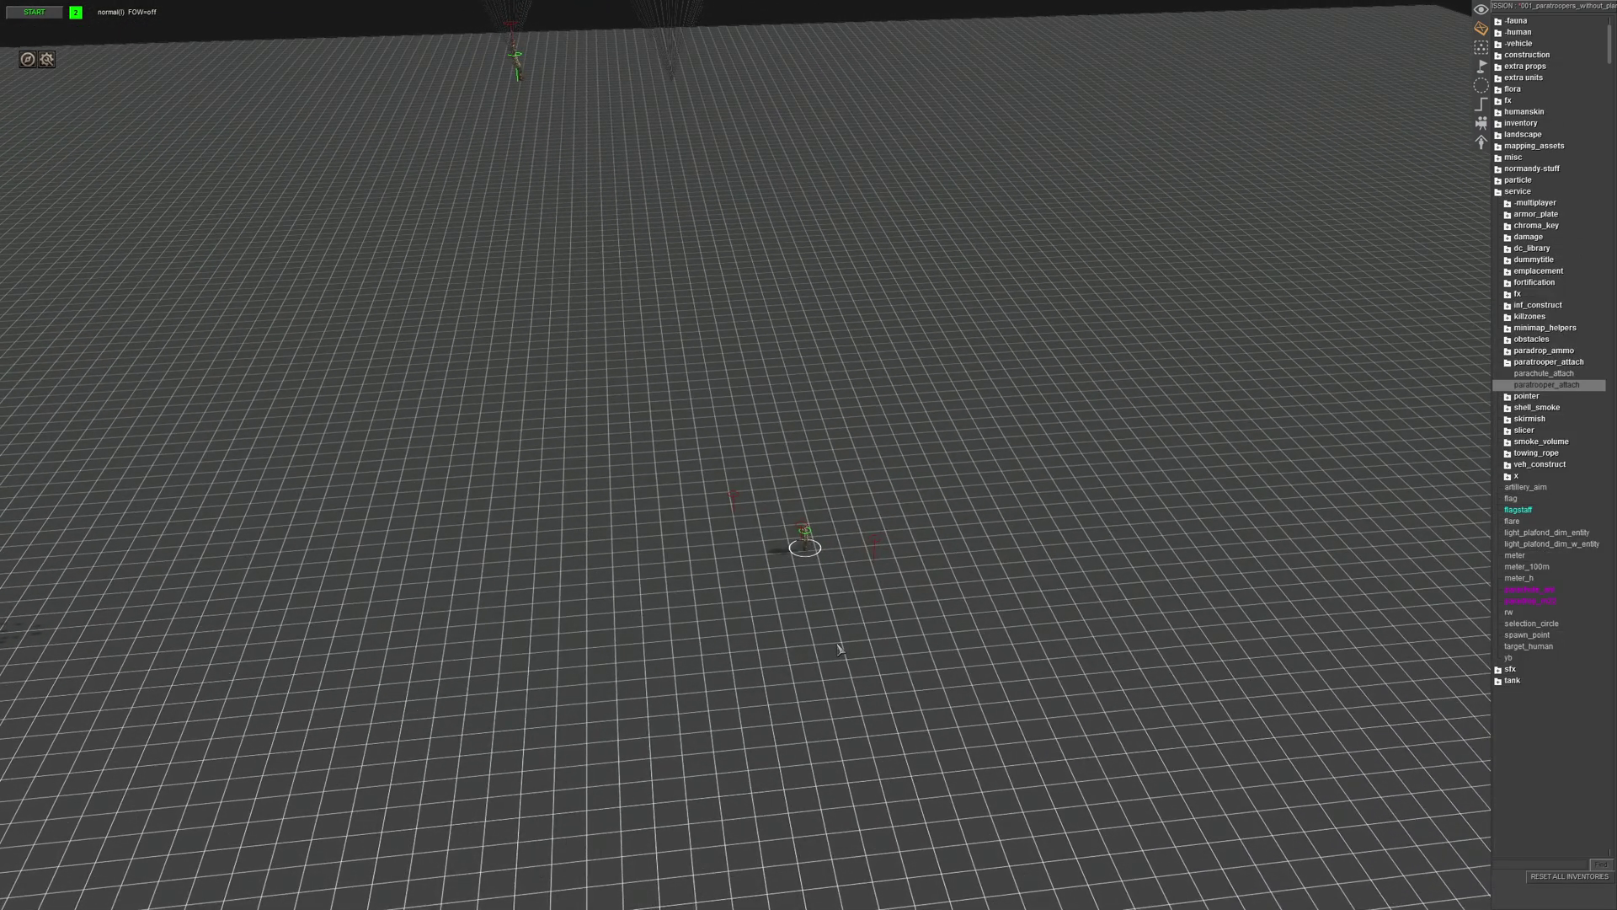
pyautogui.click(807, 539)
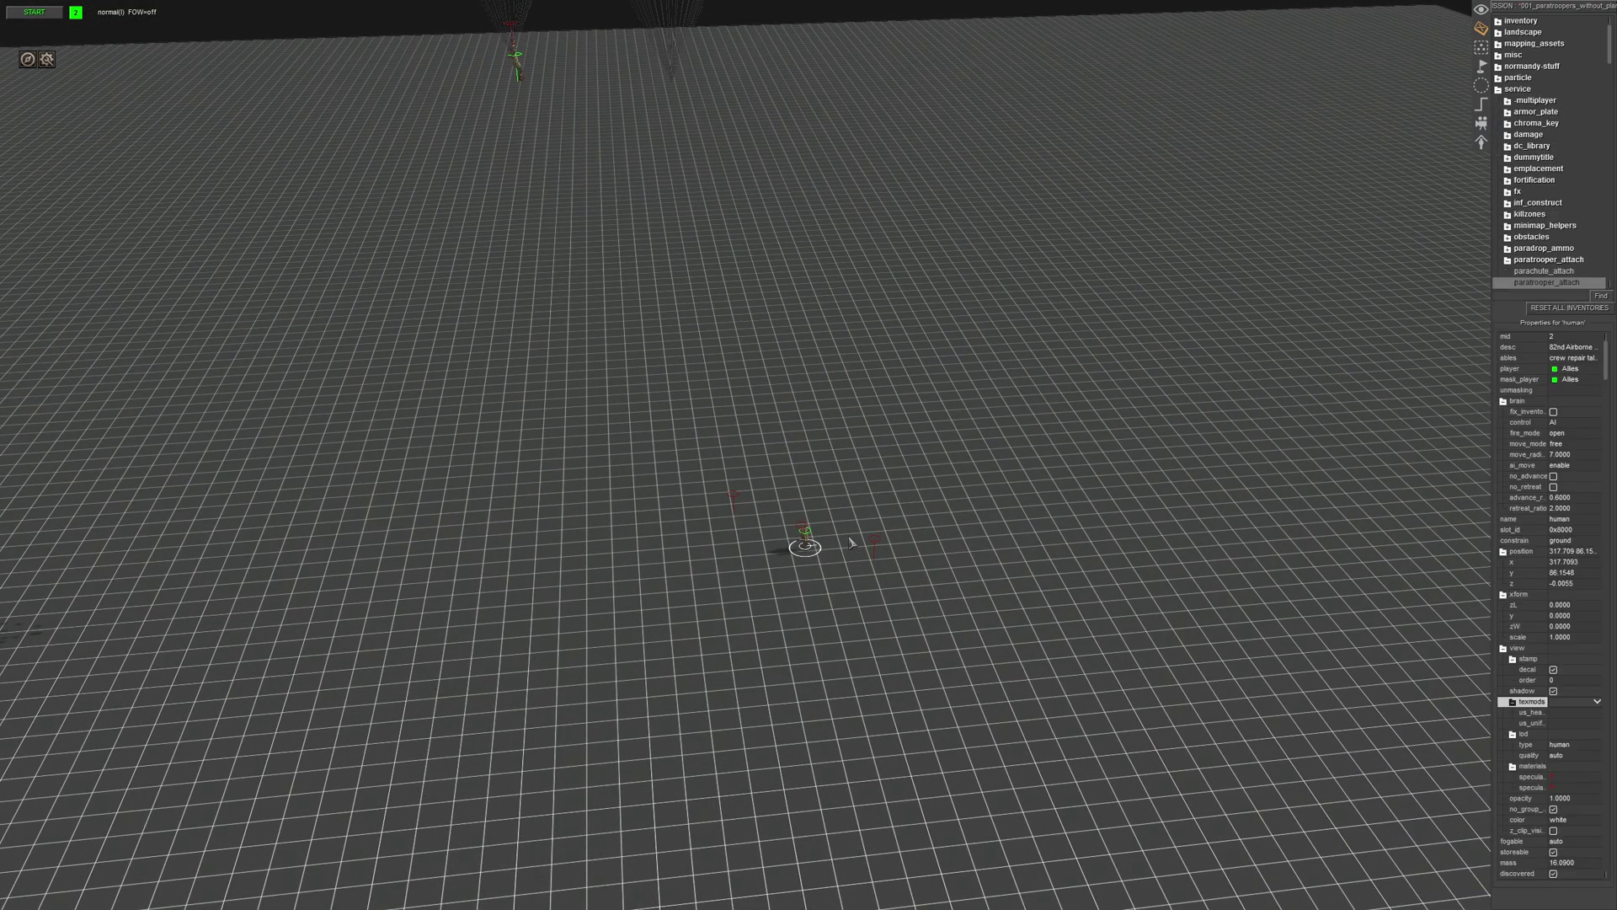
pyautogui.keyDown('shift'); pyautogui.moveTo(848, 537); pyautogui.dragTo(910, 595); pyautogui.keyUp('shift')
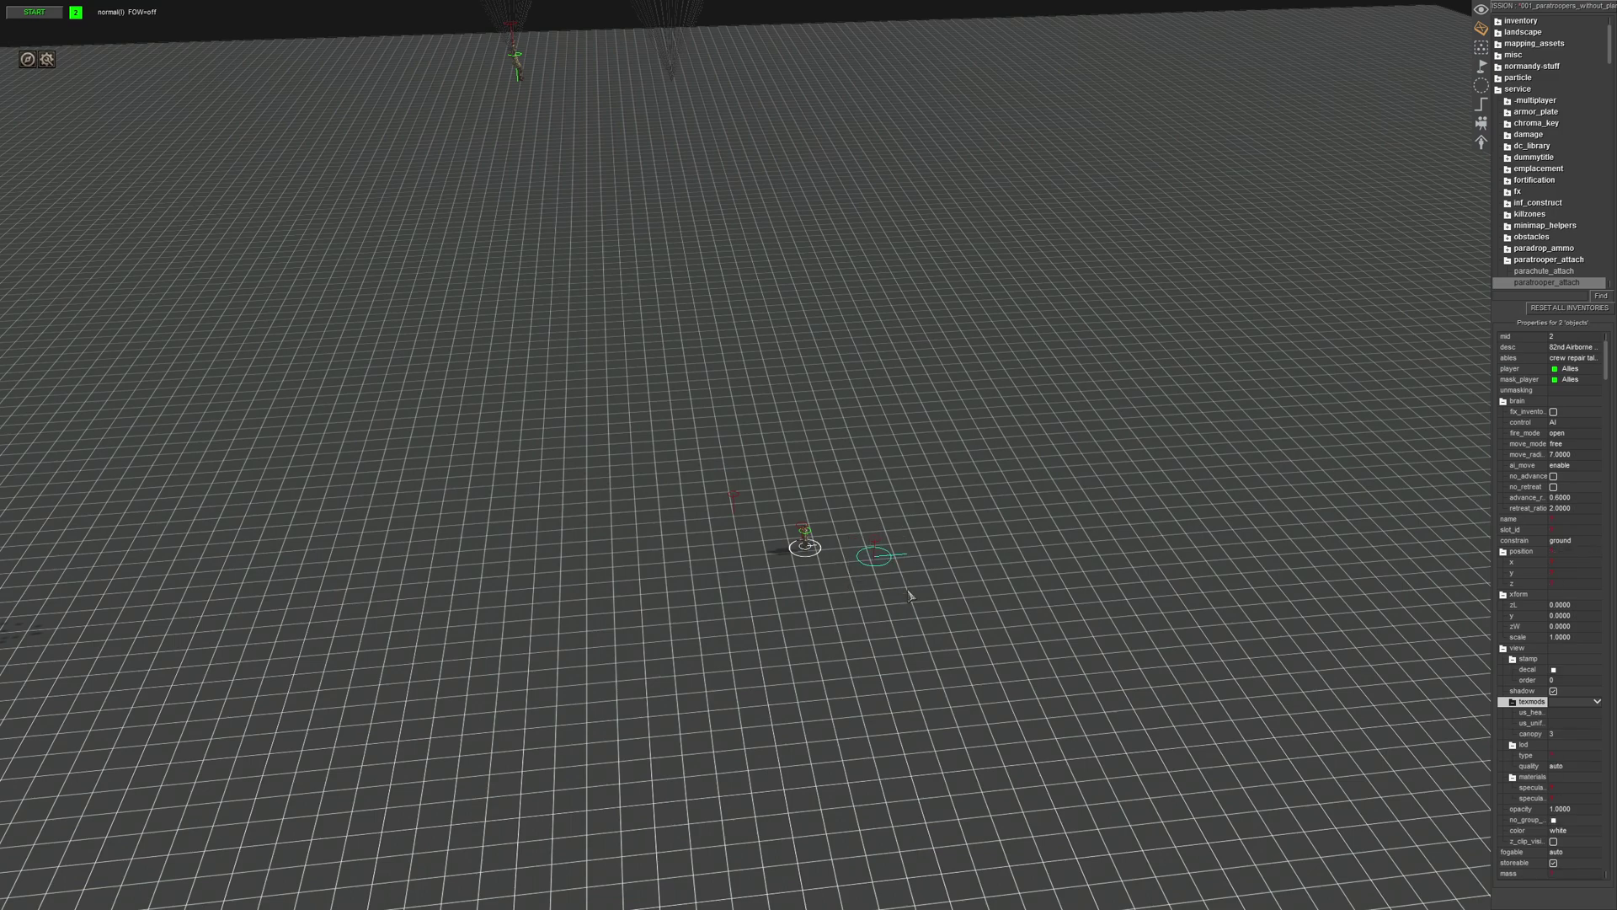
pyautogui.press('`')
pyautogui.write('g_')
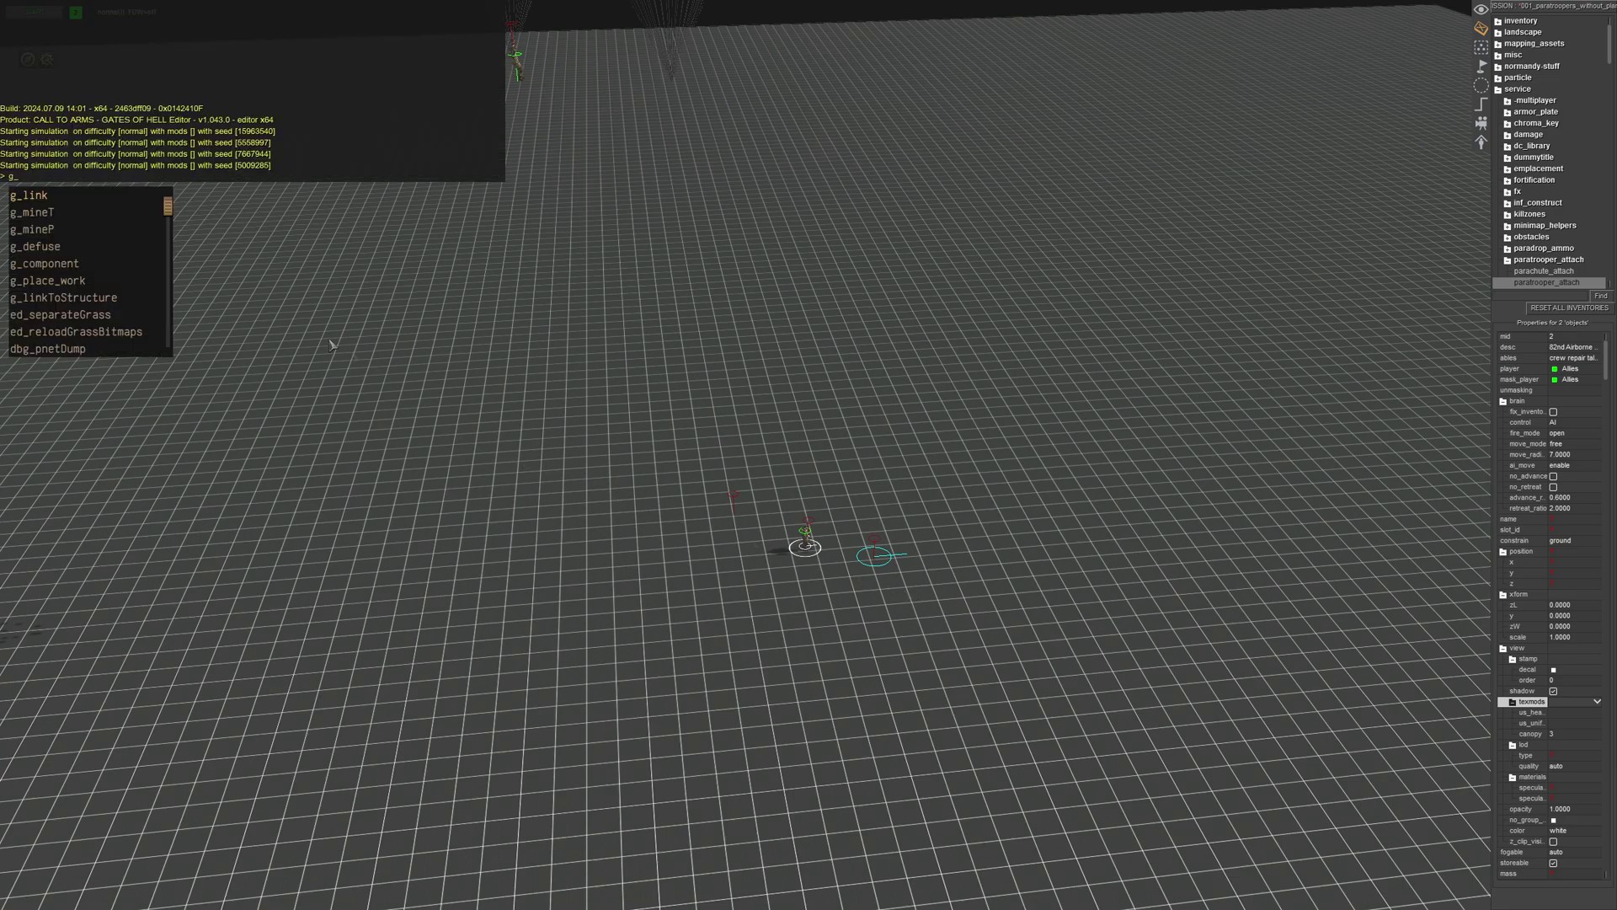
pyautogui.click(46, 202)
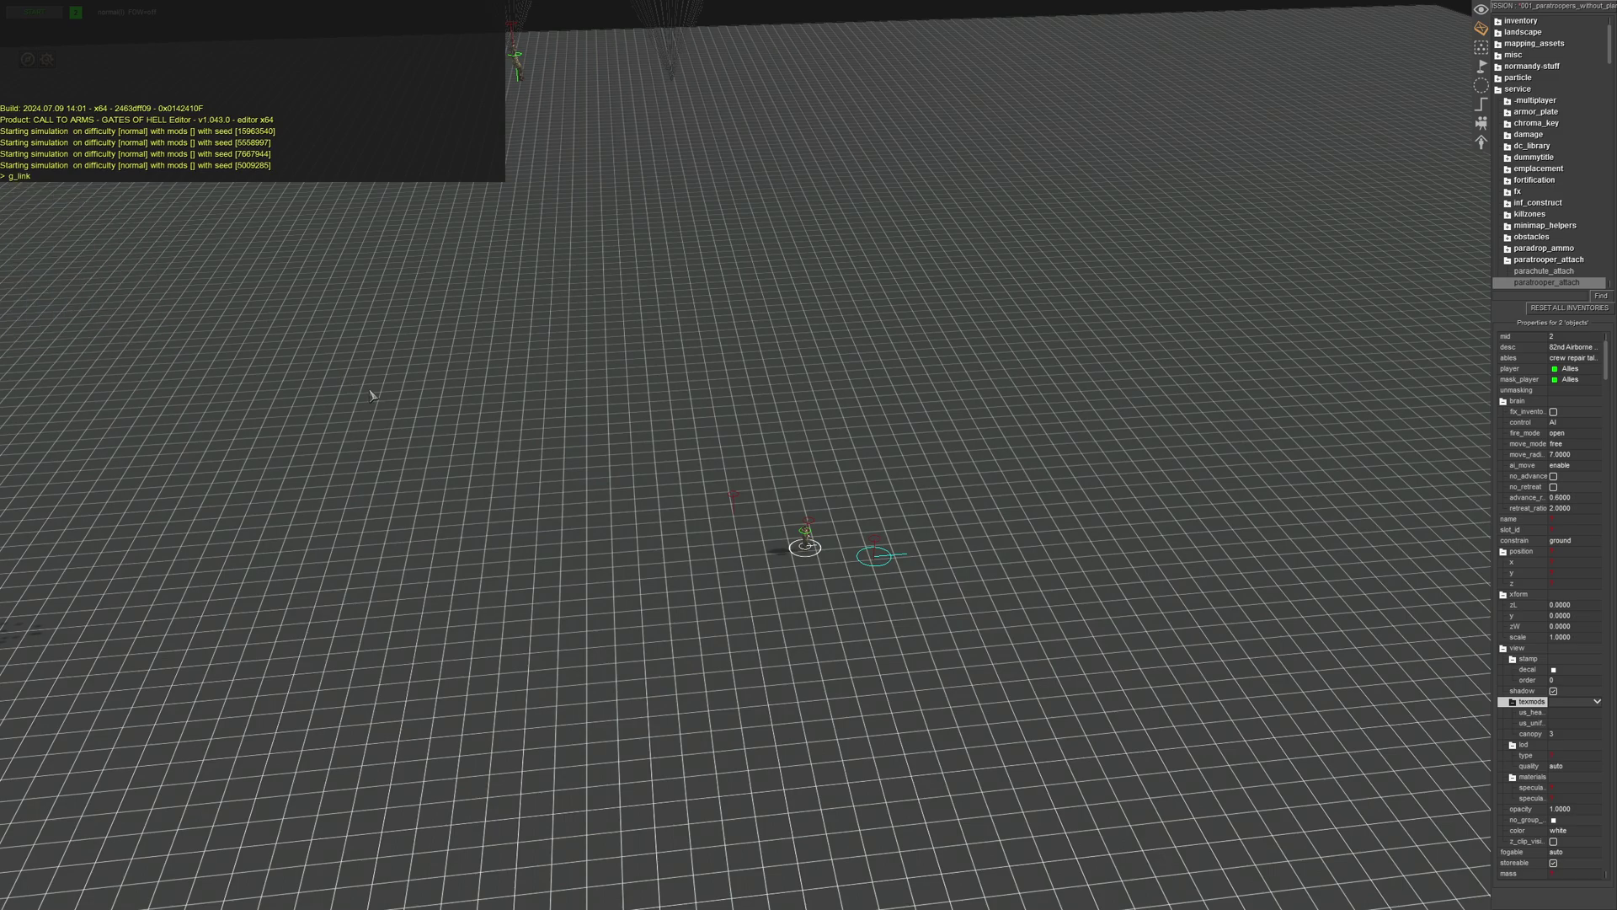
pyautogui.press('Return')
pyautogui.press('`')
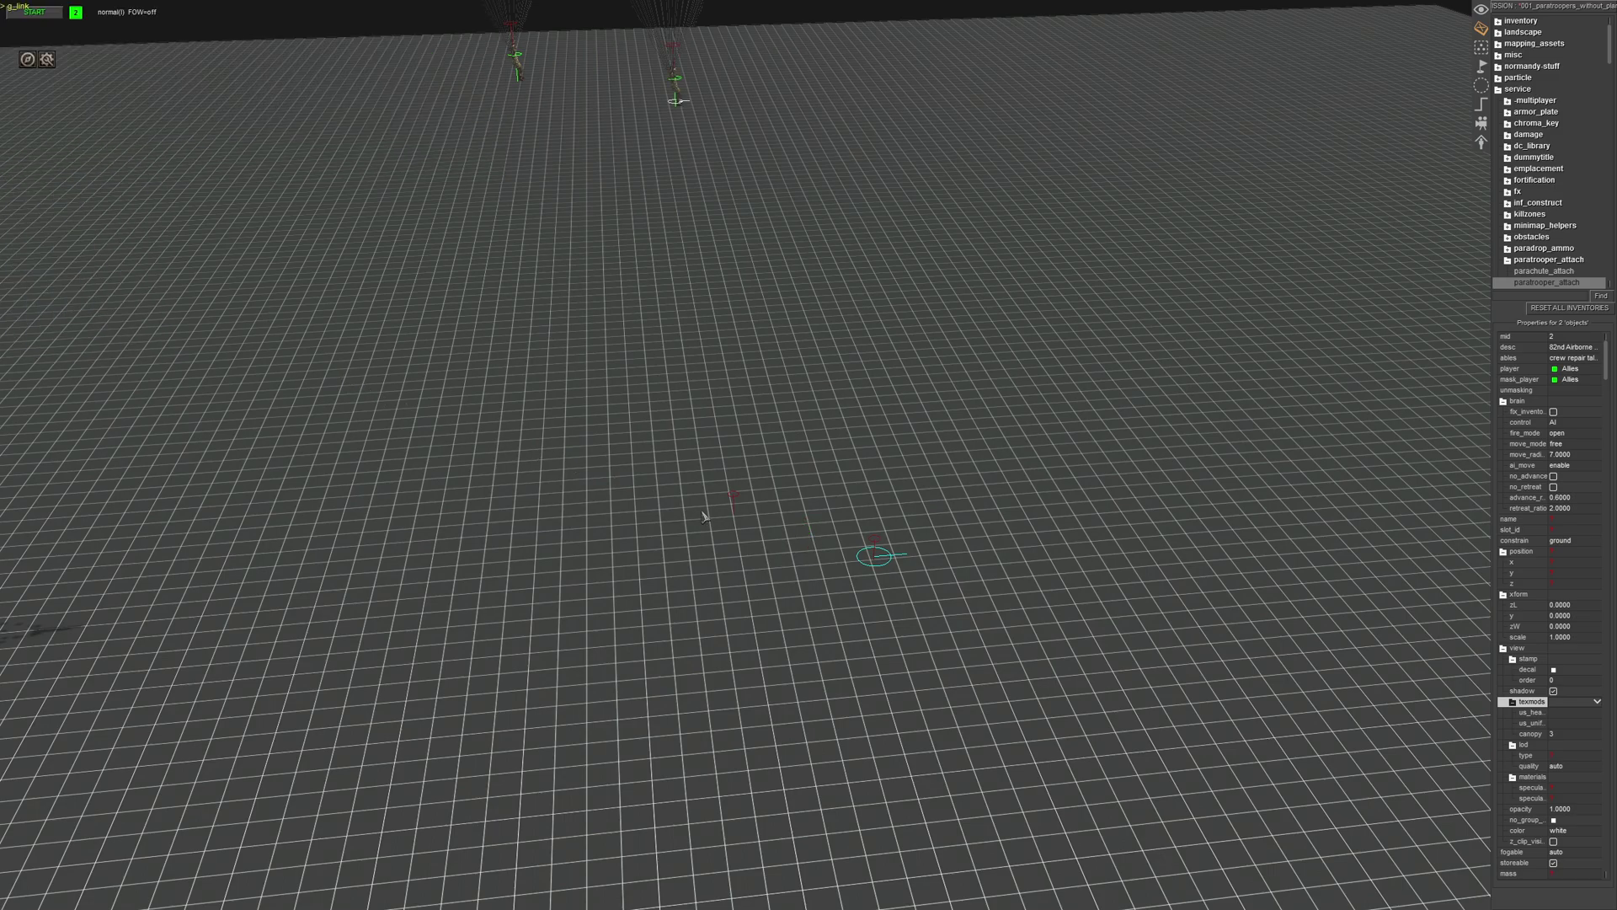
# Add the tags "us_paratroop_02" and "hidden" to the newly placed paratrooper_attach entity.
pyautogui.moveTo(755, 516); pyautogui.dragTo(822, 506, button='middle')
pyautogui.moveTo(670, 324); pyautogui.dragTo(731, 332, button='middle')
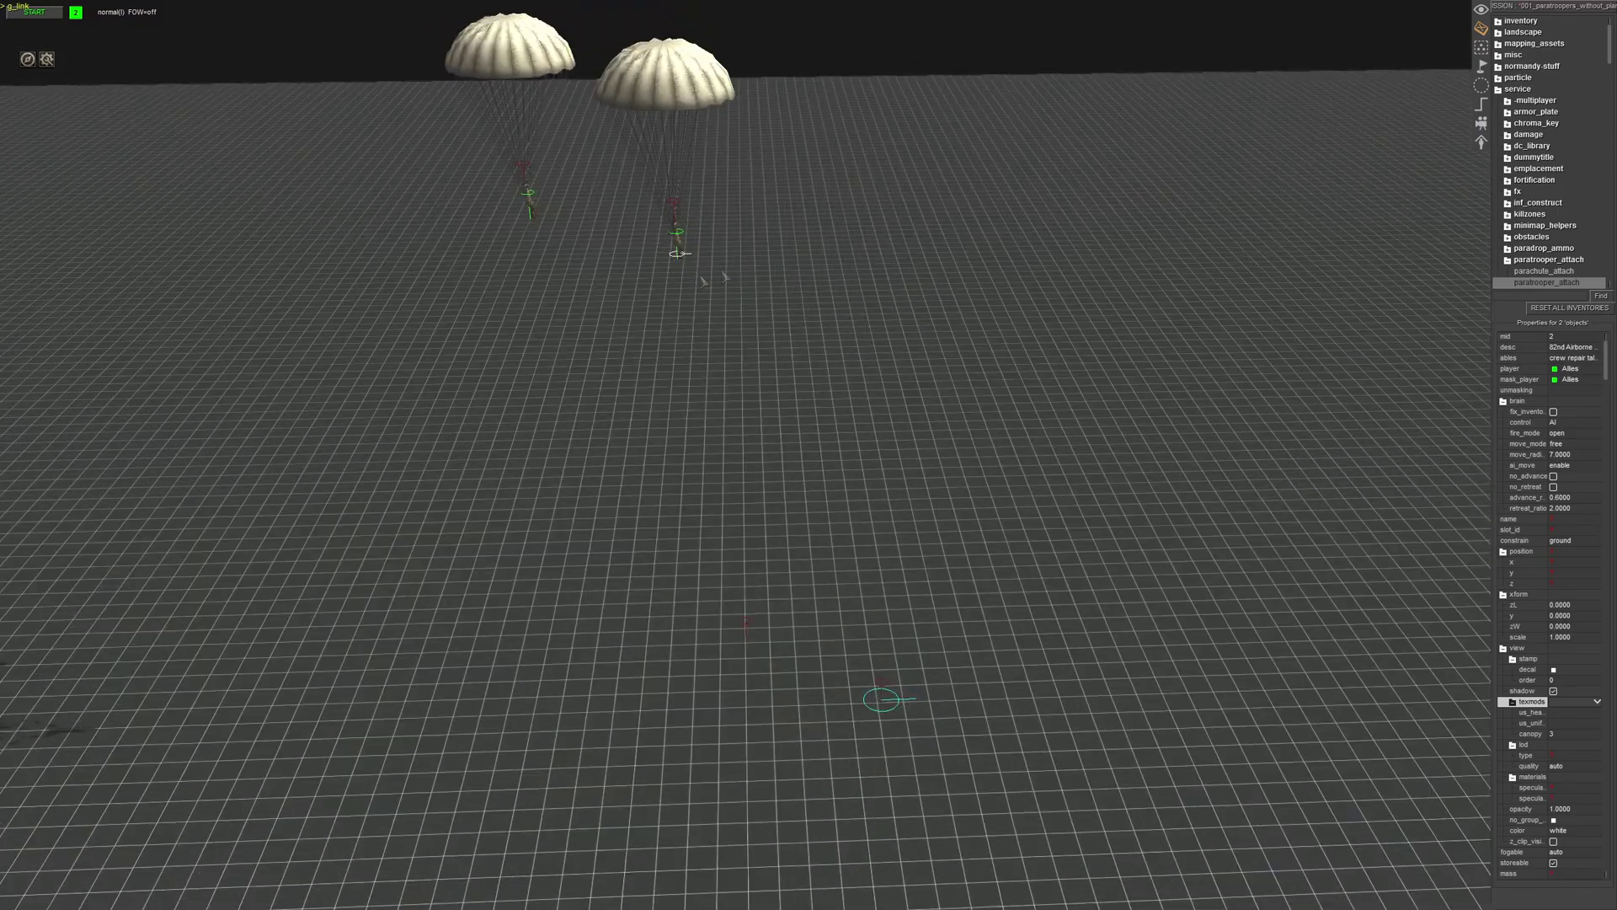
pyautogui.moveTo(920, 641); pyautogui.dragTo(923, 624, button='middle')
pyautogui.click(998, 726)
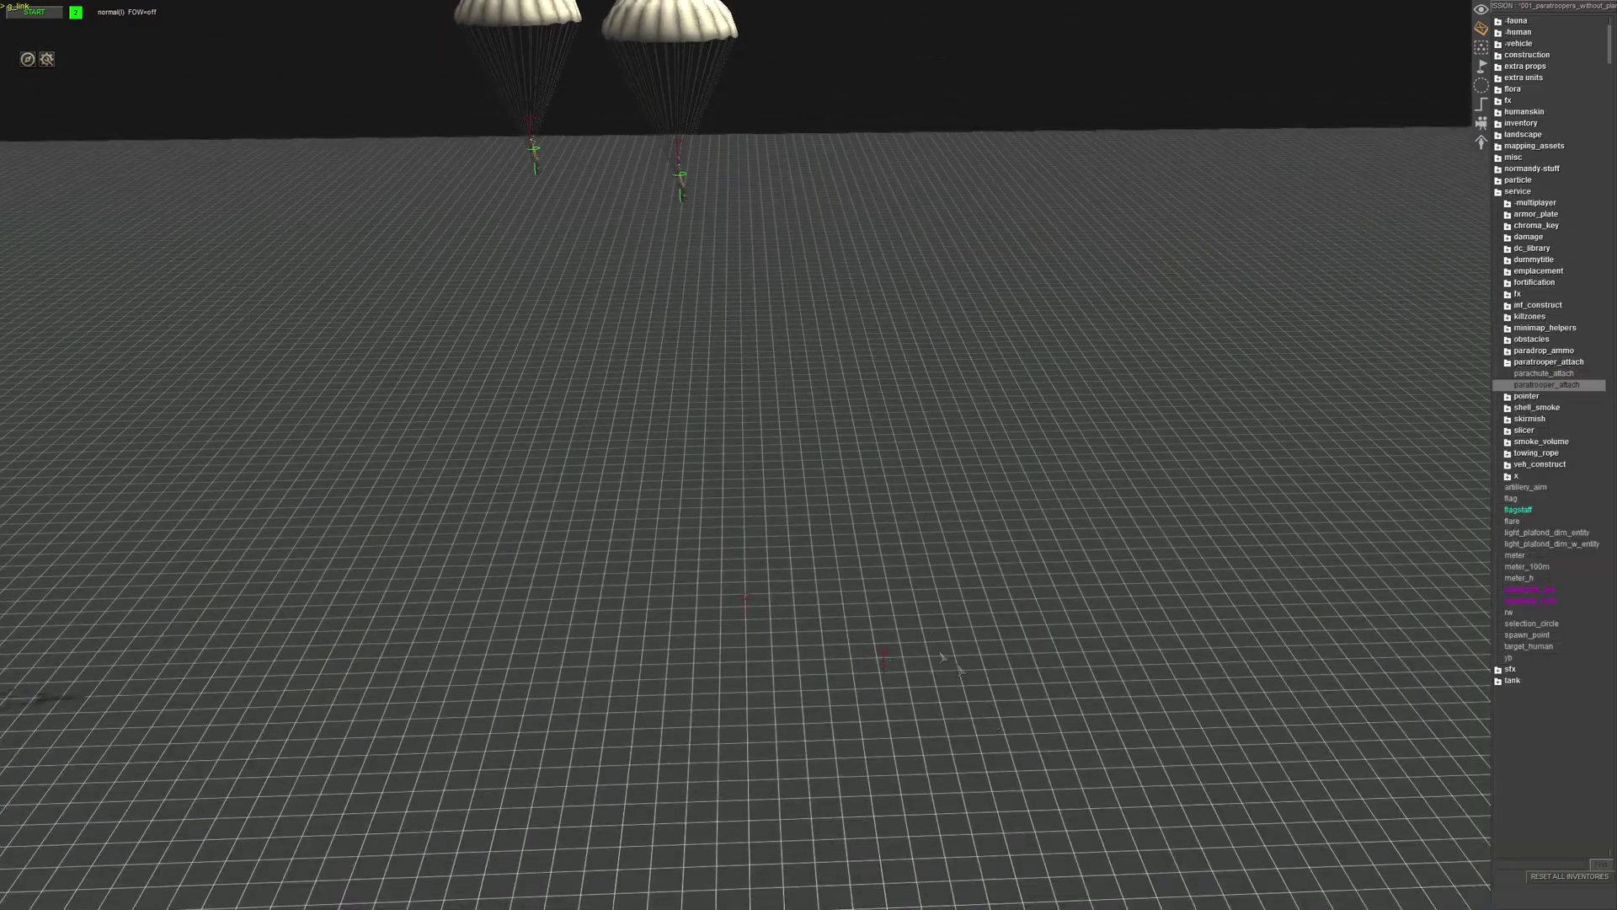
pyautogui.moveTo(820, 596); pyautogui.dragTo(963, 751)
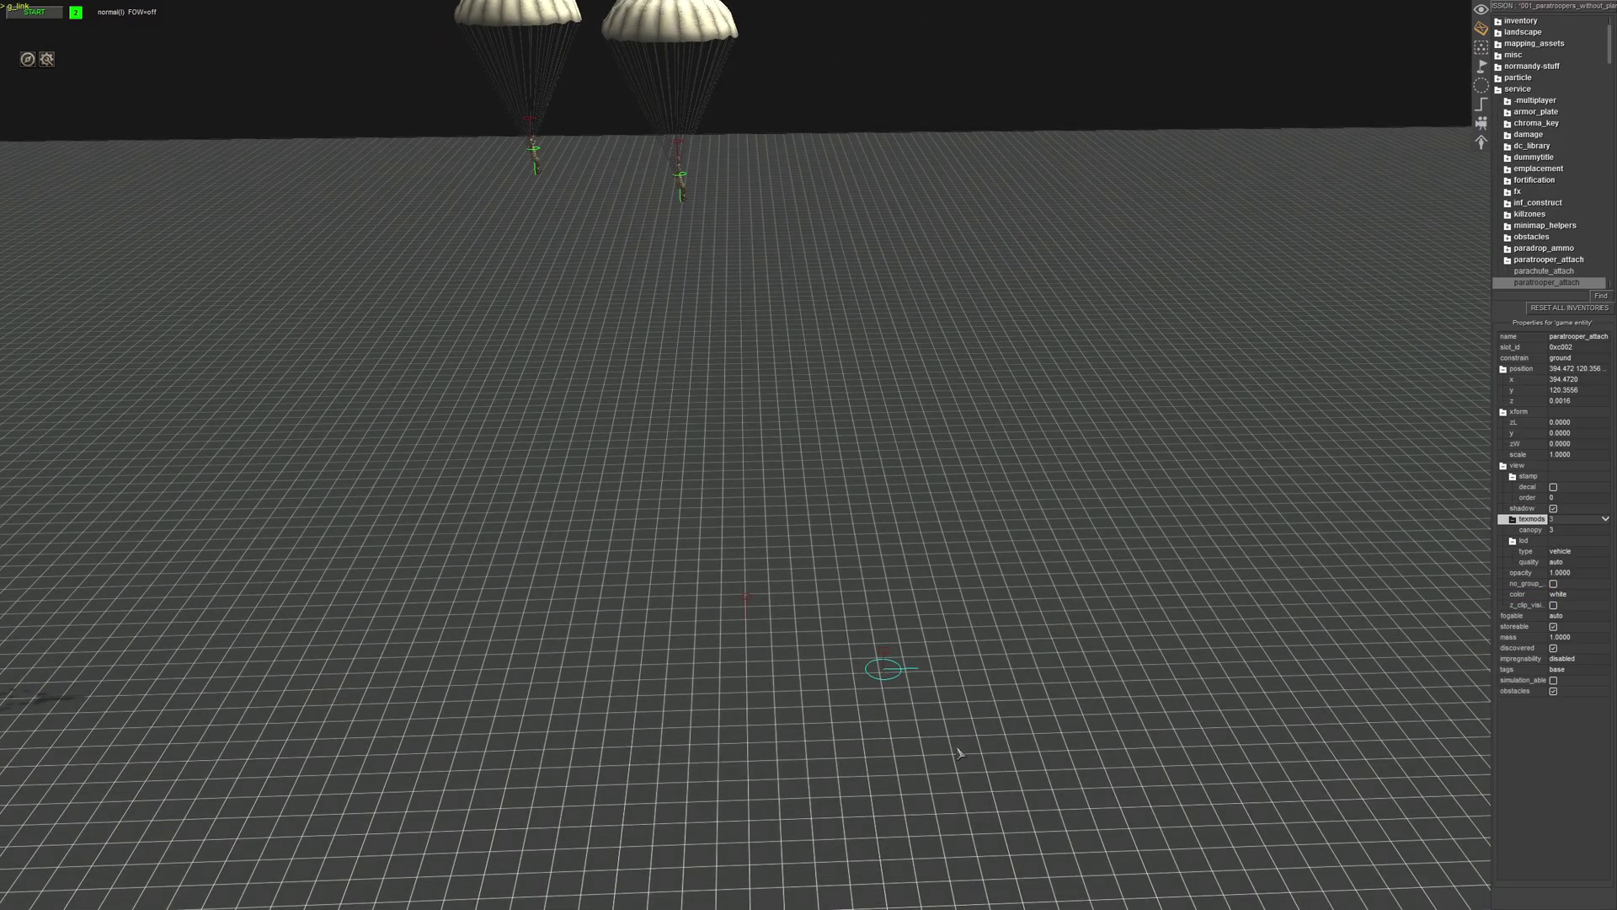
pyautogui.press('t')
pyautogui.click(773, 472)
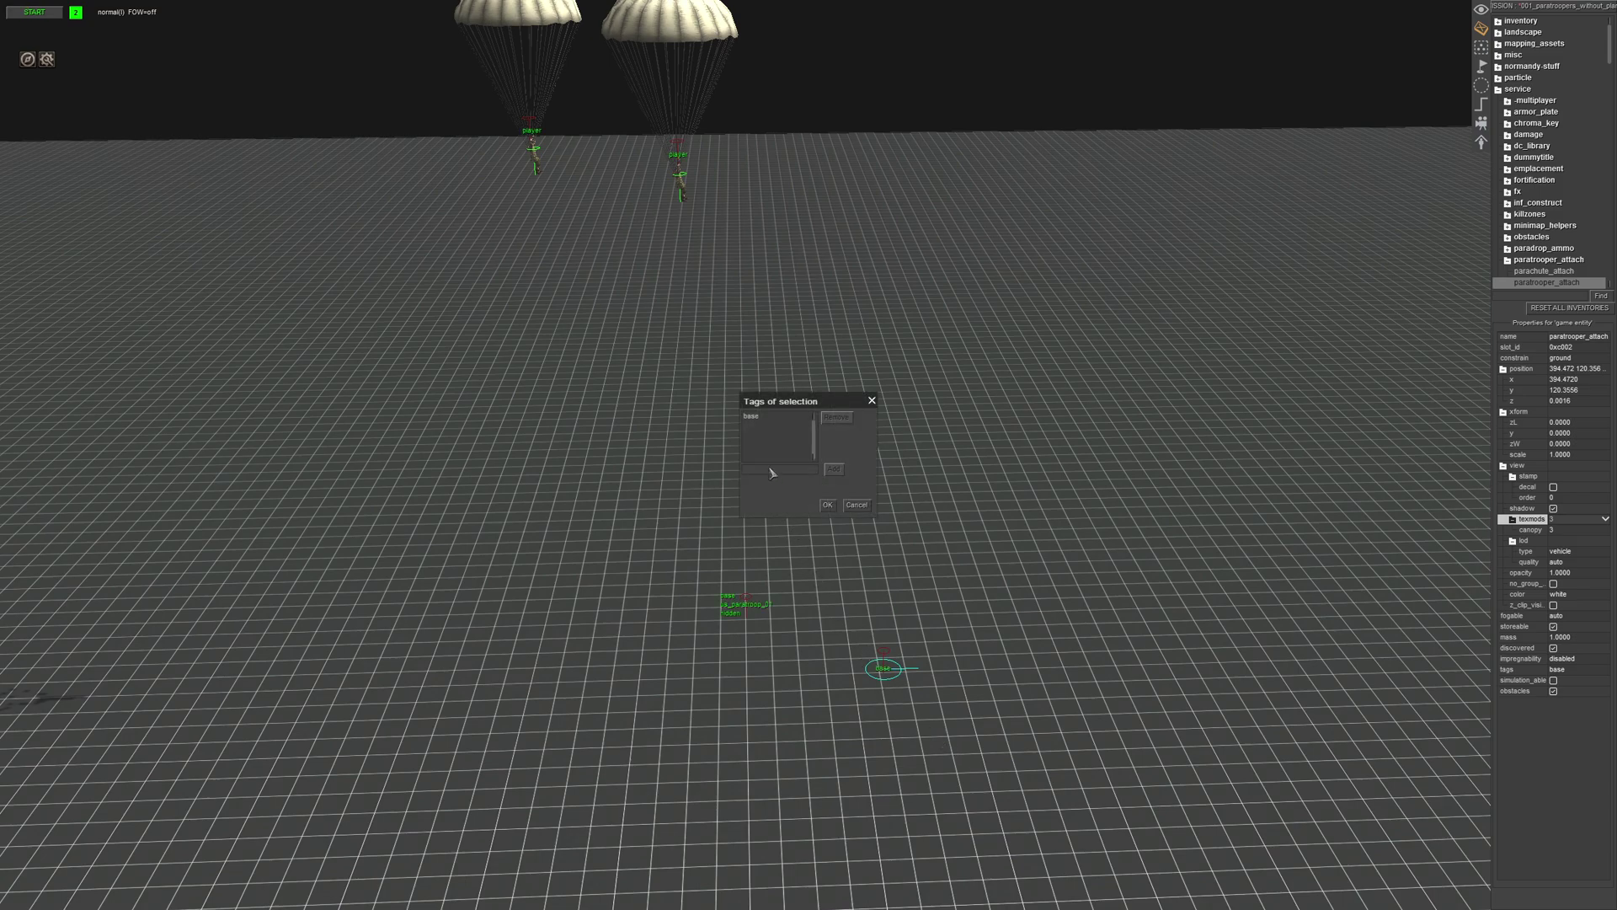
pyautogui.write('us_paratroop_02')
pyautogui.press('Return')
pyautogui.write('hidden')
pyautogui.press('Return')
pyautogui.press('Return')
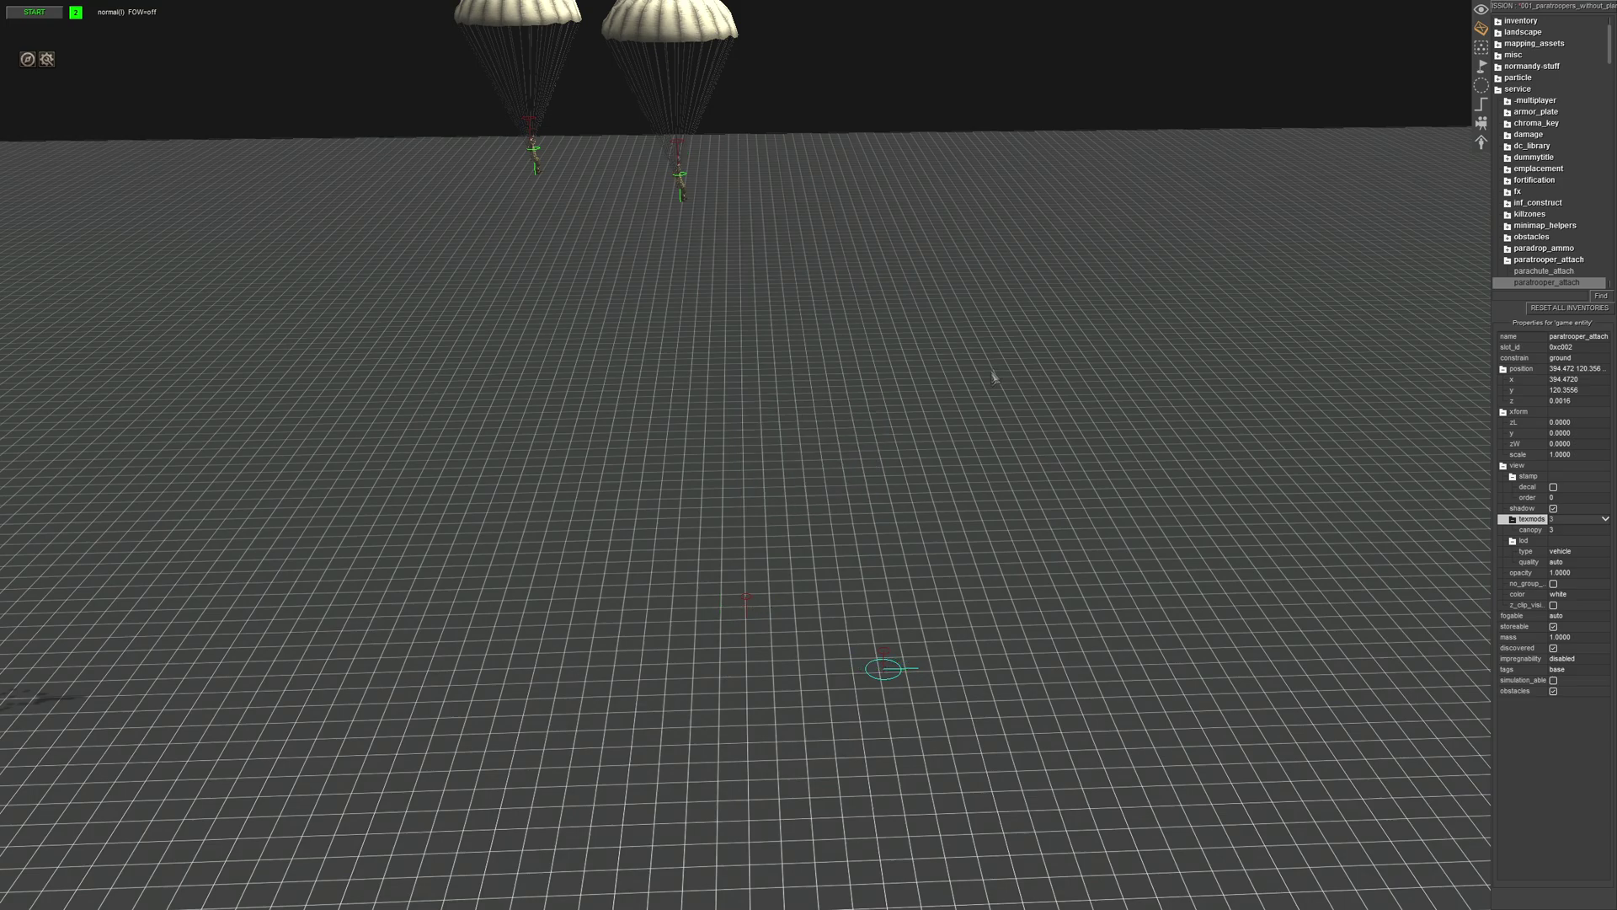
# Move the newly tagged paratrooper_attach entity across the grid to about x 412.5, y 218.1.
pyautogui.click(977, 433)
pyautogui.moveTo(969, 456); pyautogui.dragTo(905, 653, button='middle')
pyautogui.moveTo(905, 660); pyautogui.dragTo(1022, 823)
pyautogui.click(1072, 686)
pyautogui.moveTo(1072, 685); pyautogui.dragTo(1020, 709, button='middle')
pyautogui.moveTo(848, 625); pyautogui.dragTo(870, 672, button='middle')
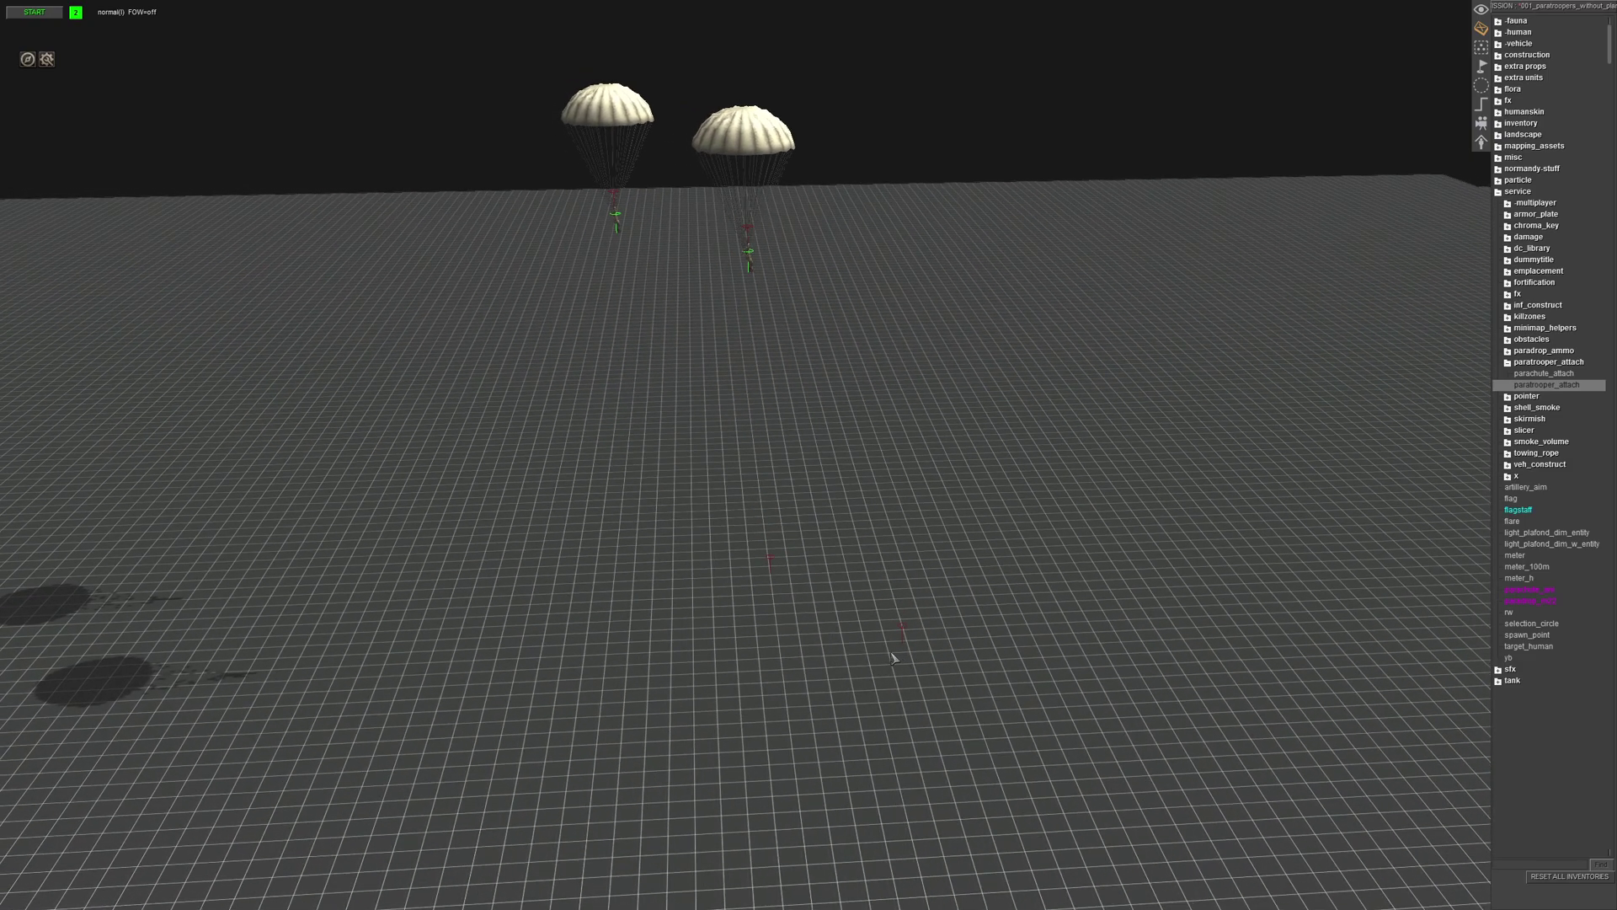
pyautogui.click(886, 621)
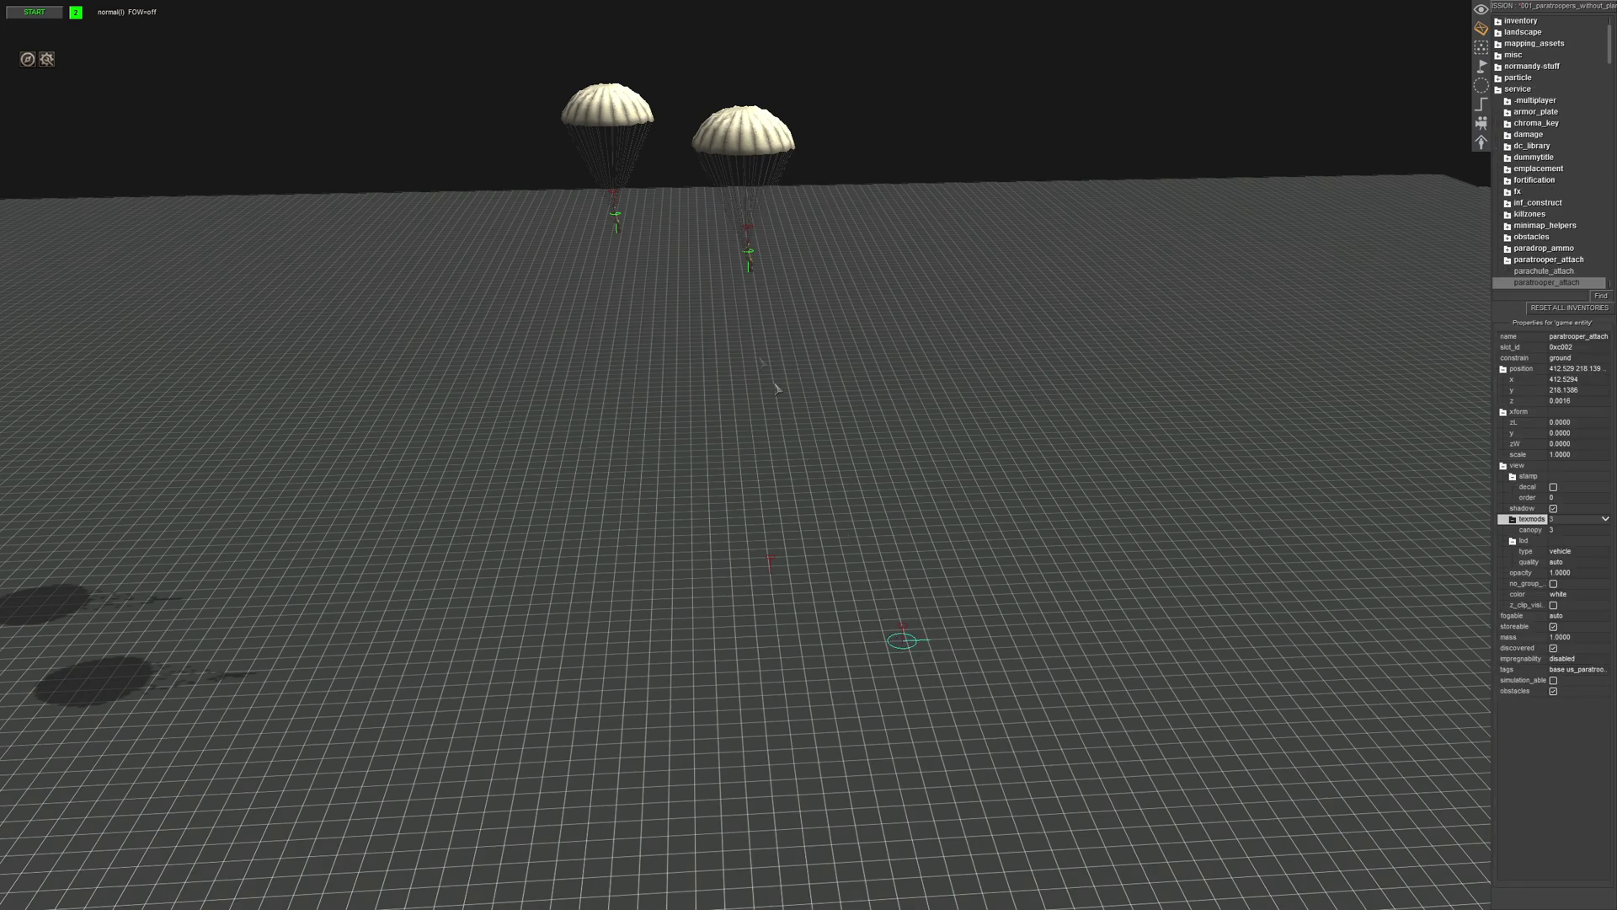
# Select the newly linked rifleman hanging under the parachute and check his tag list.
pyautogui.click(874, 756)
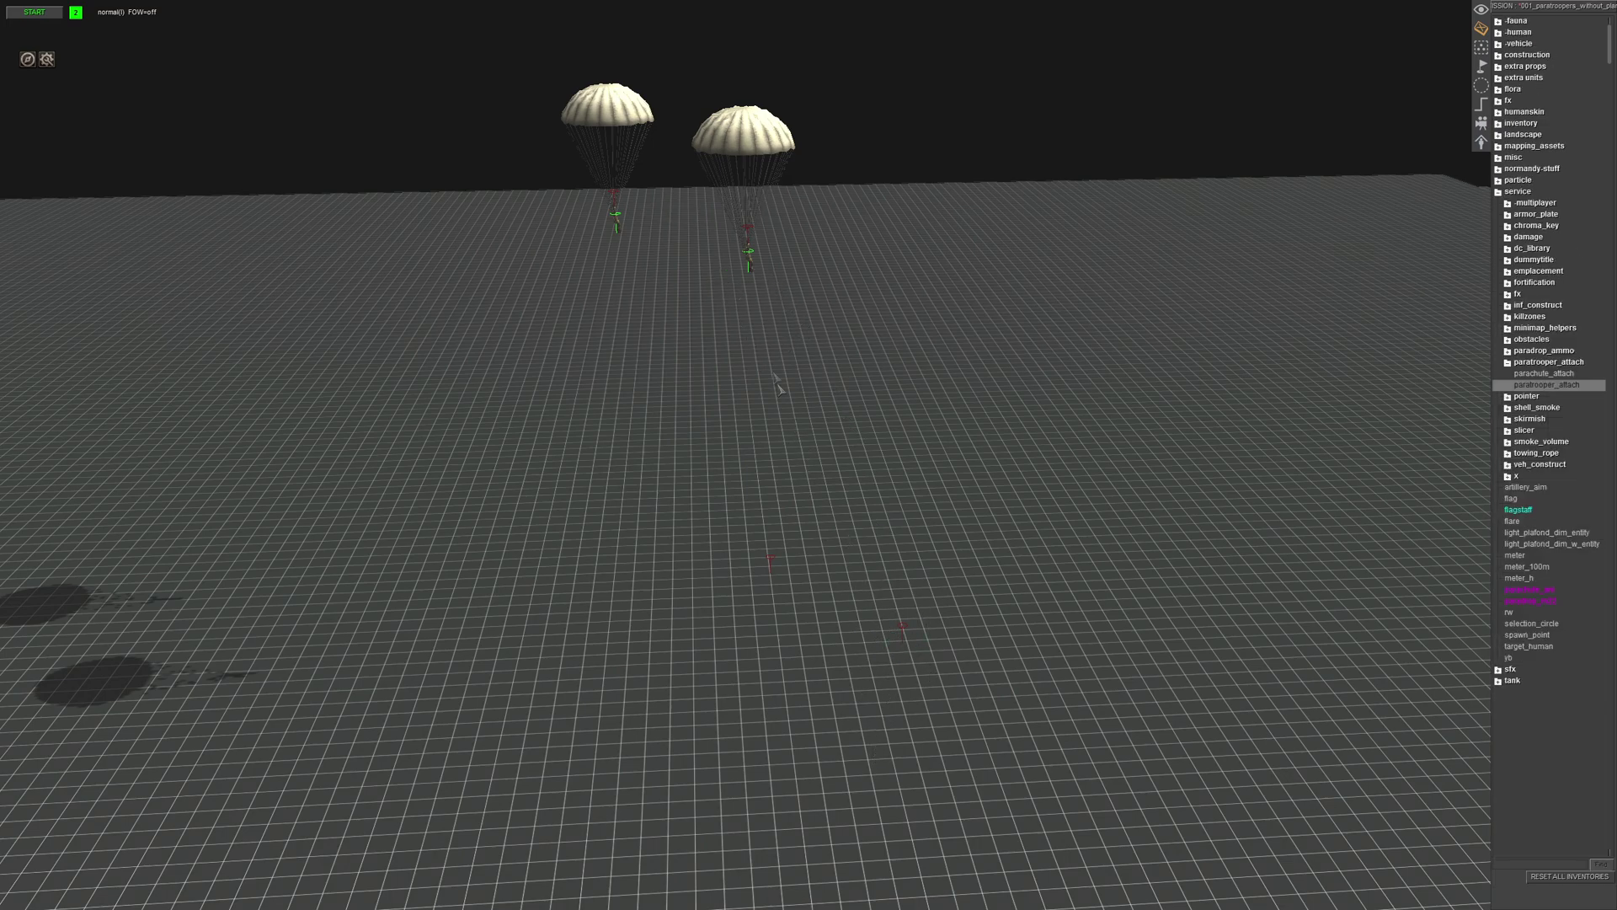
pyautogui.click(750, 266)
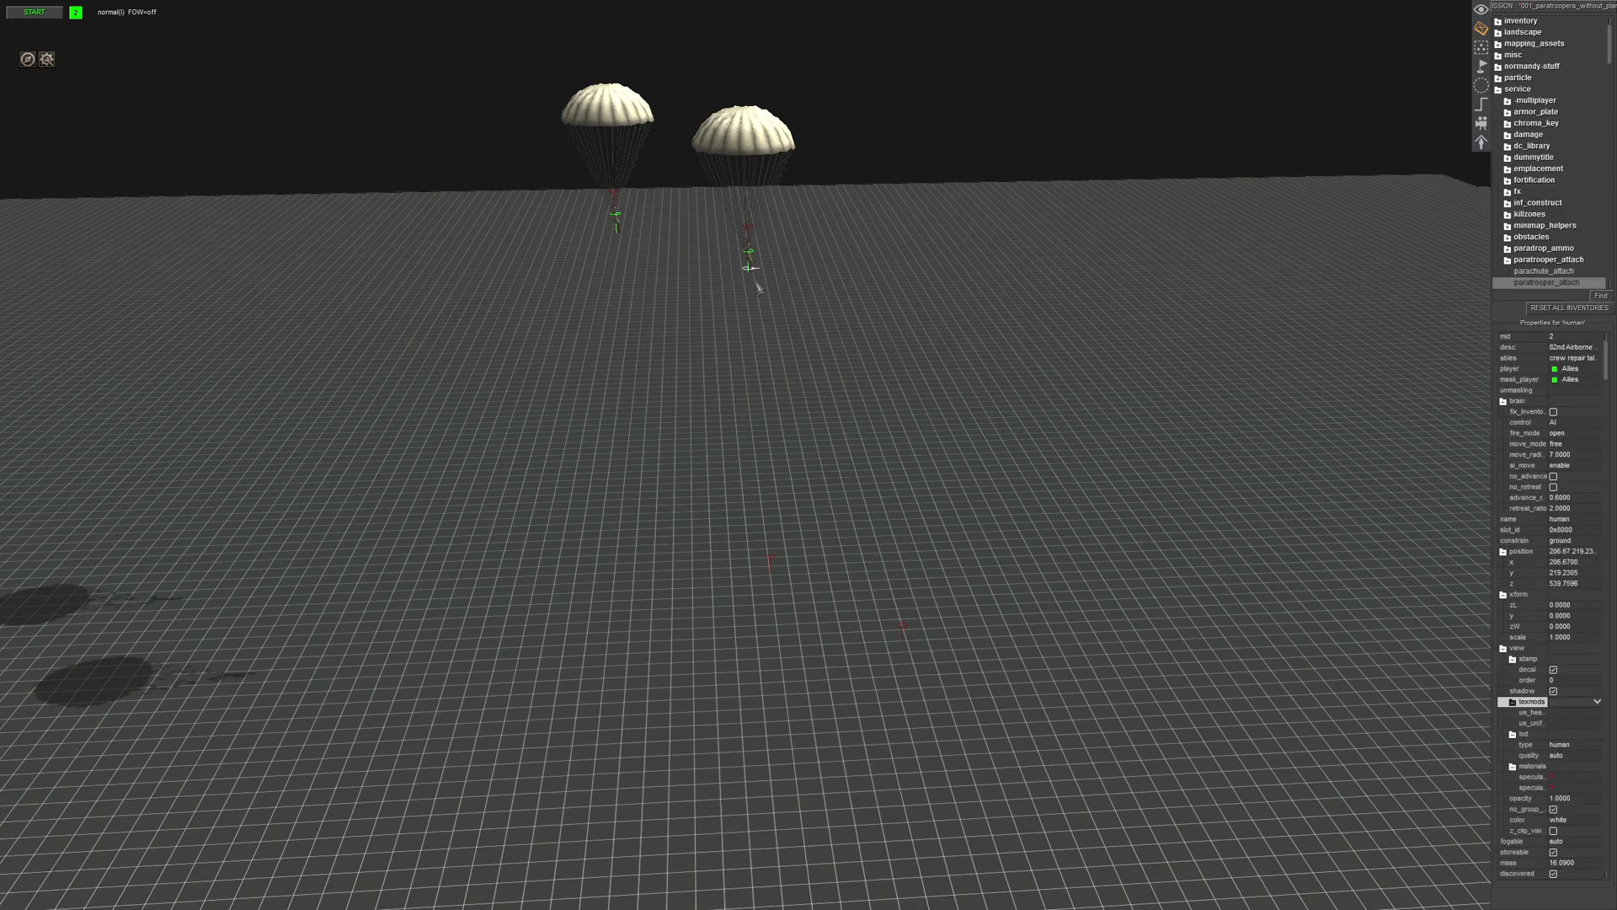
pyautogui.scroll(4, 765, 337)
pyautogui.click(805, 383)
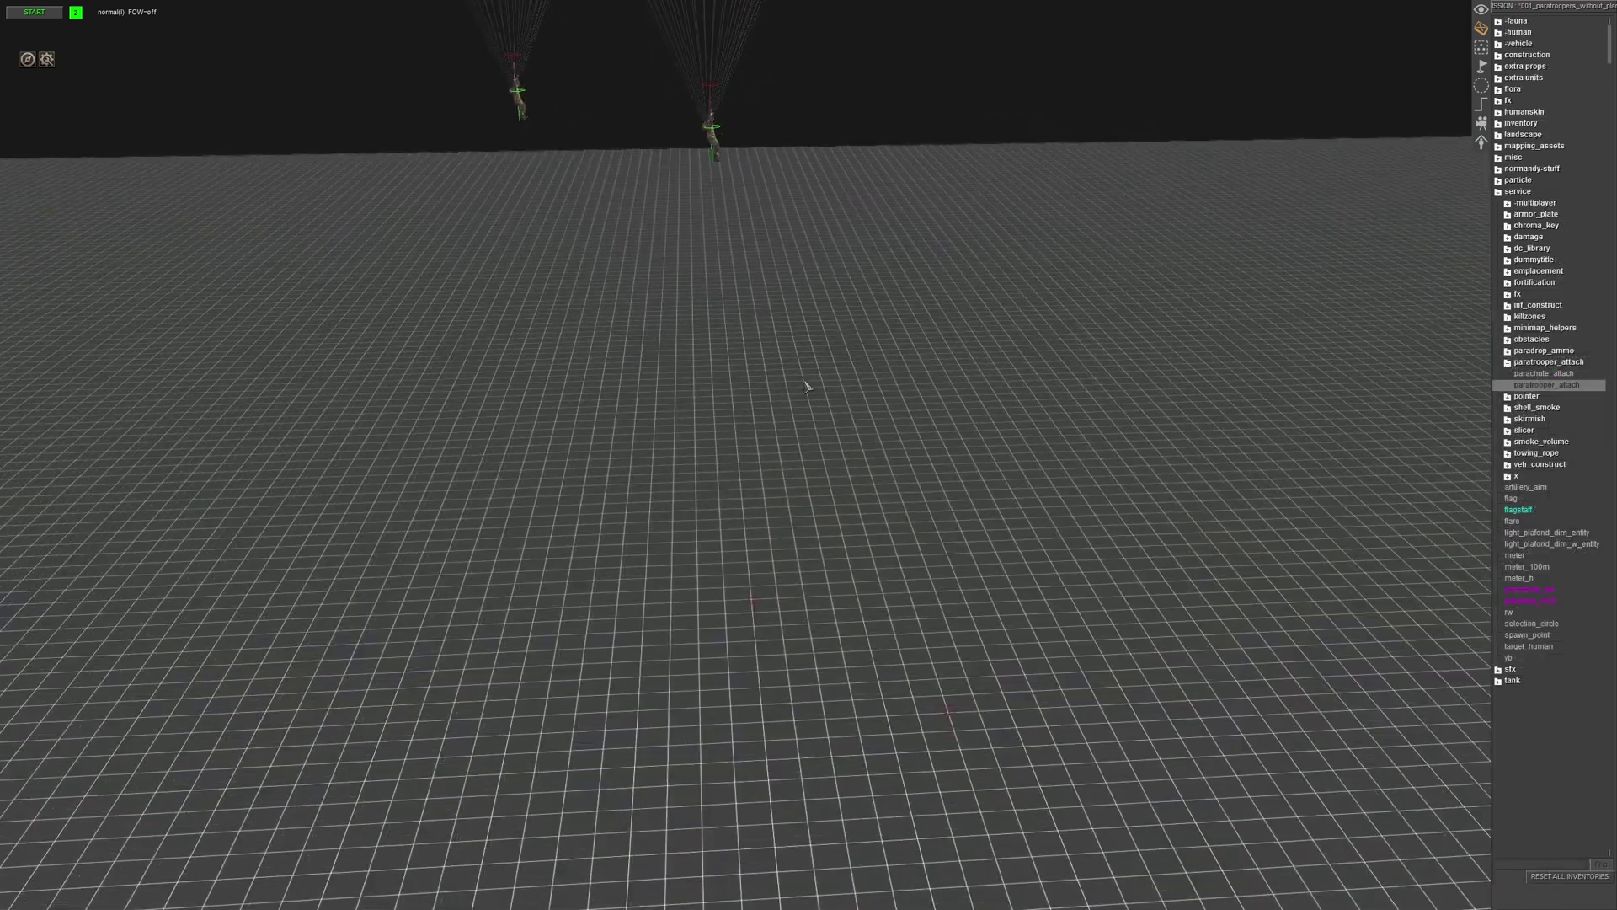
pyautogui.press('Up')
pyautogui.scroll(3, 721, 399)
pyautogui.click(858, 462)
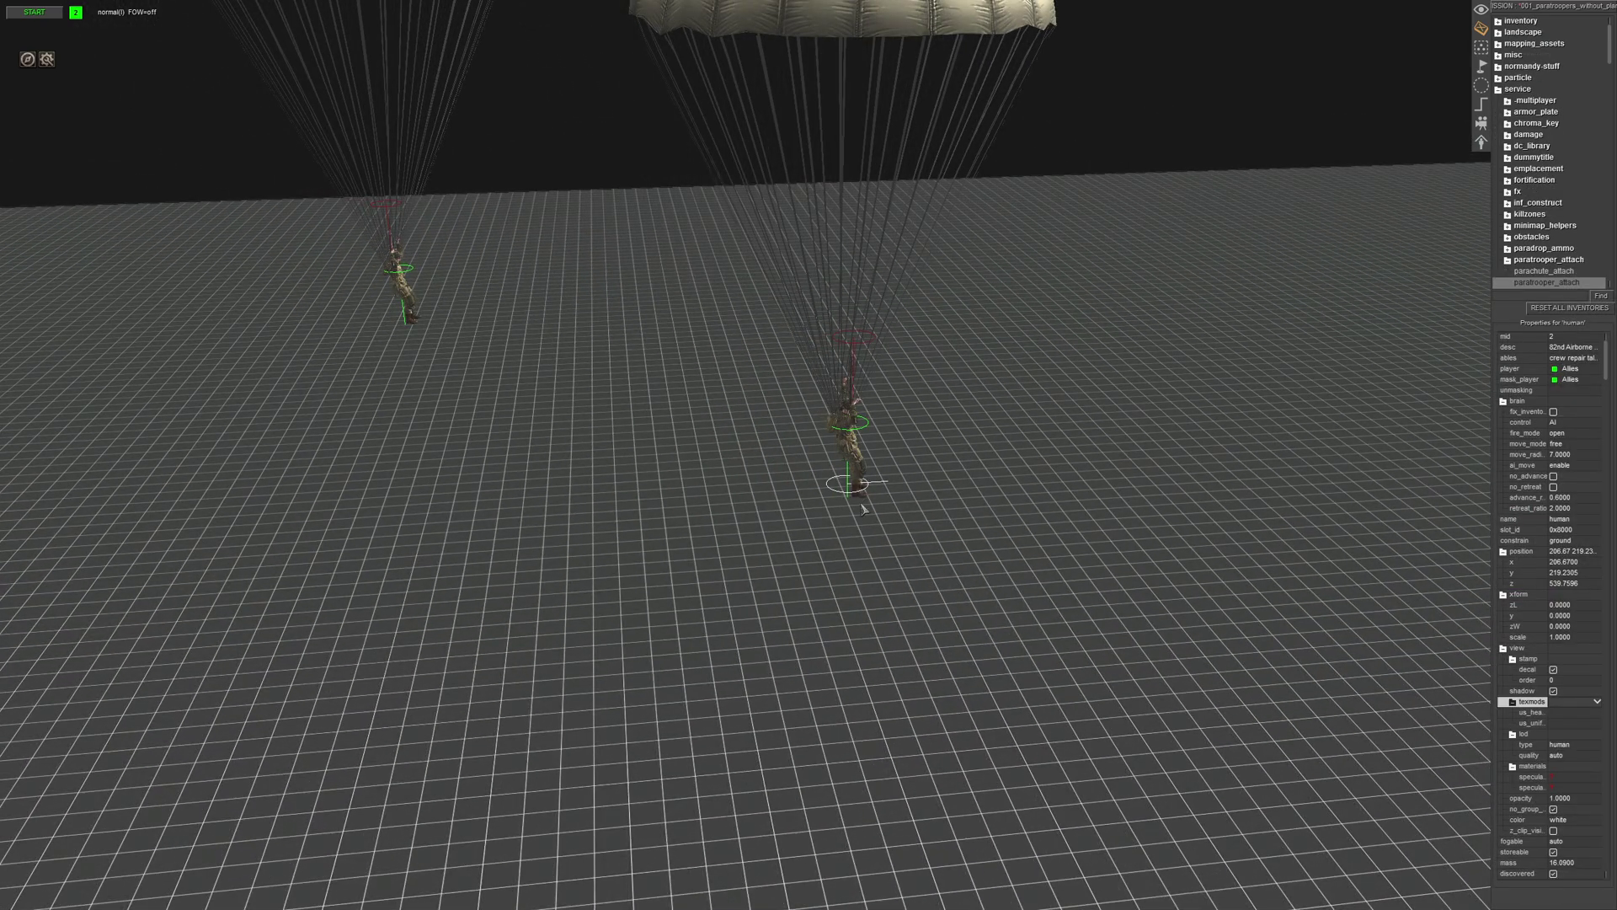
pyautogui.hotkey('alt', 't')
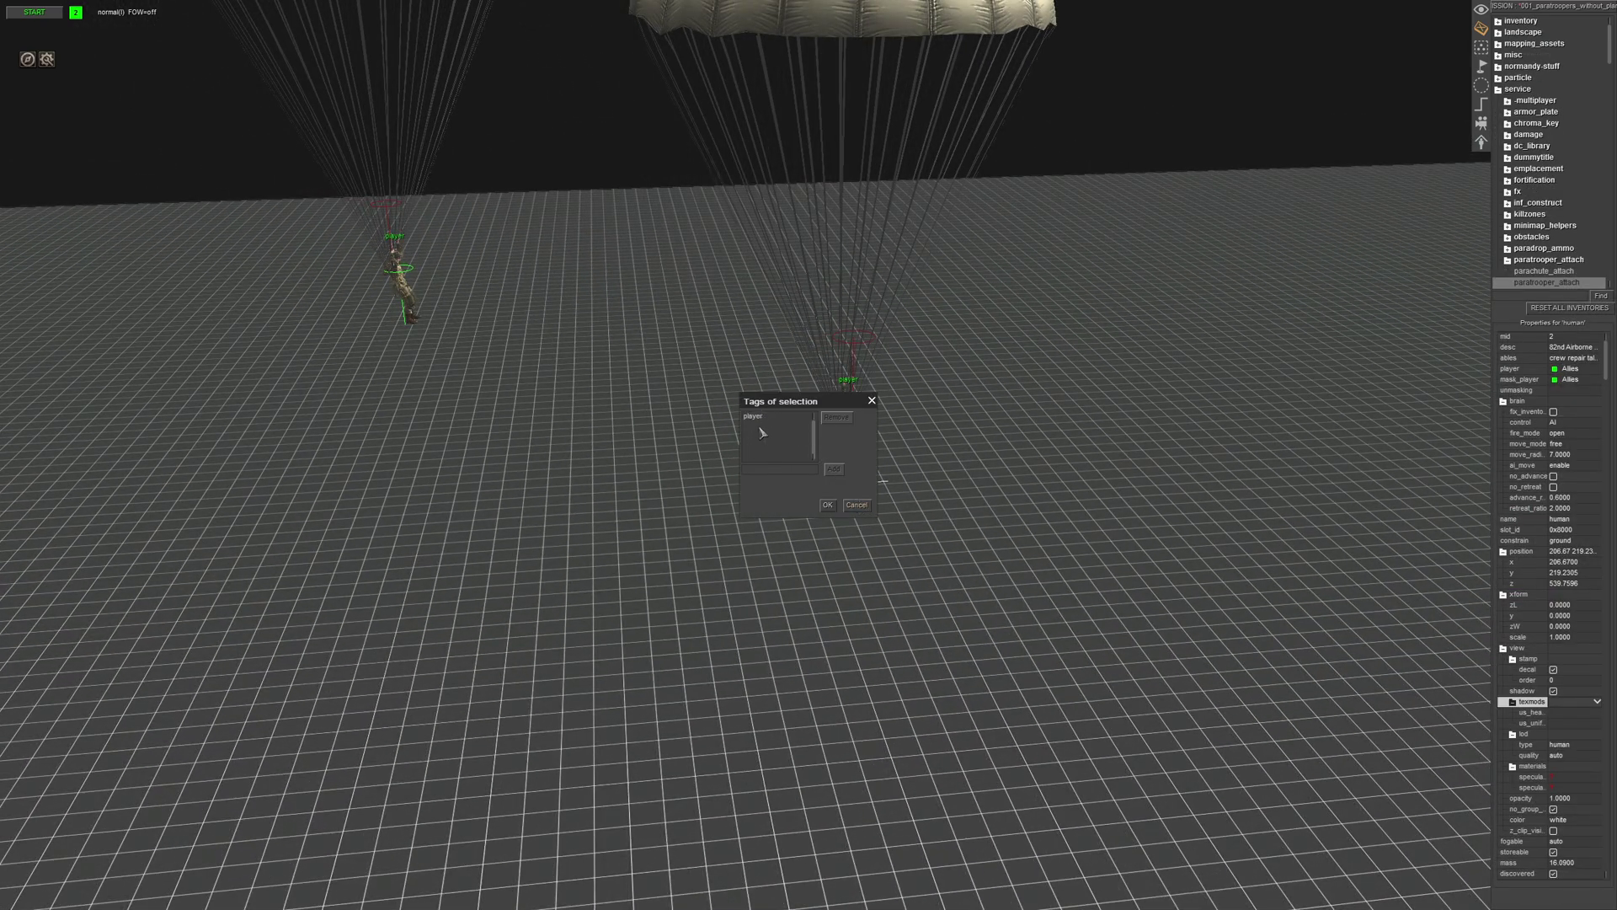
pyautogui.click(857, 508)
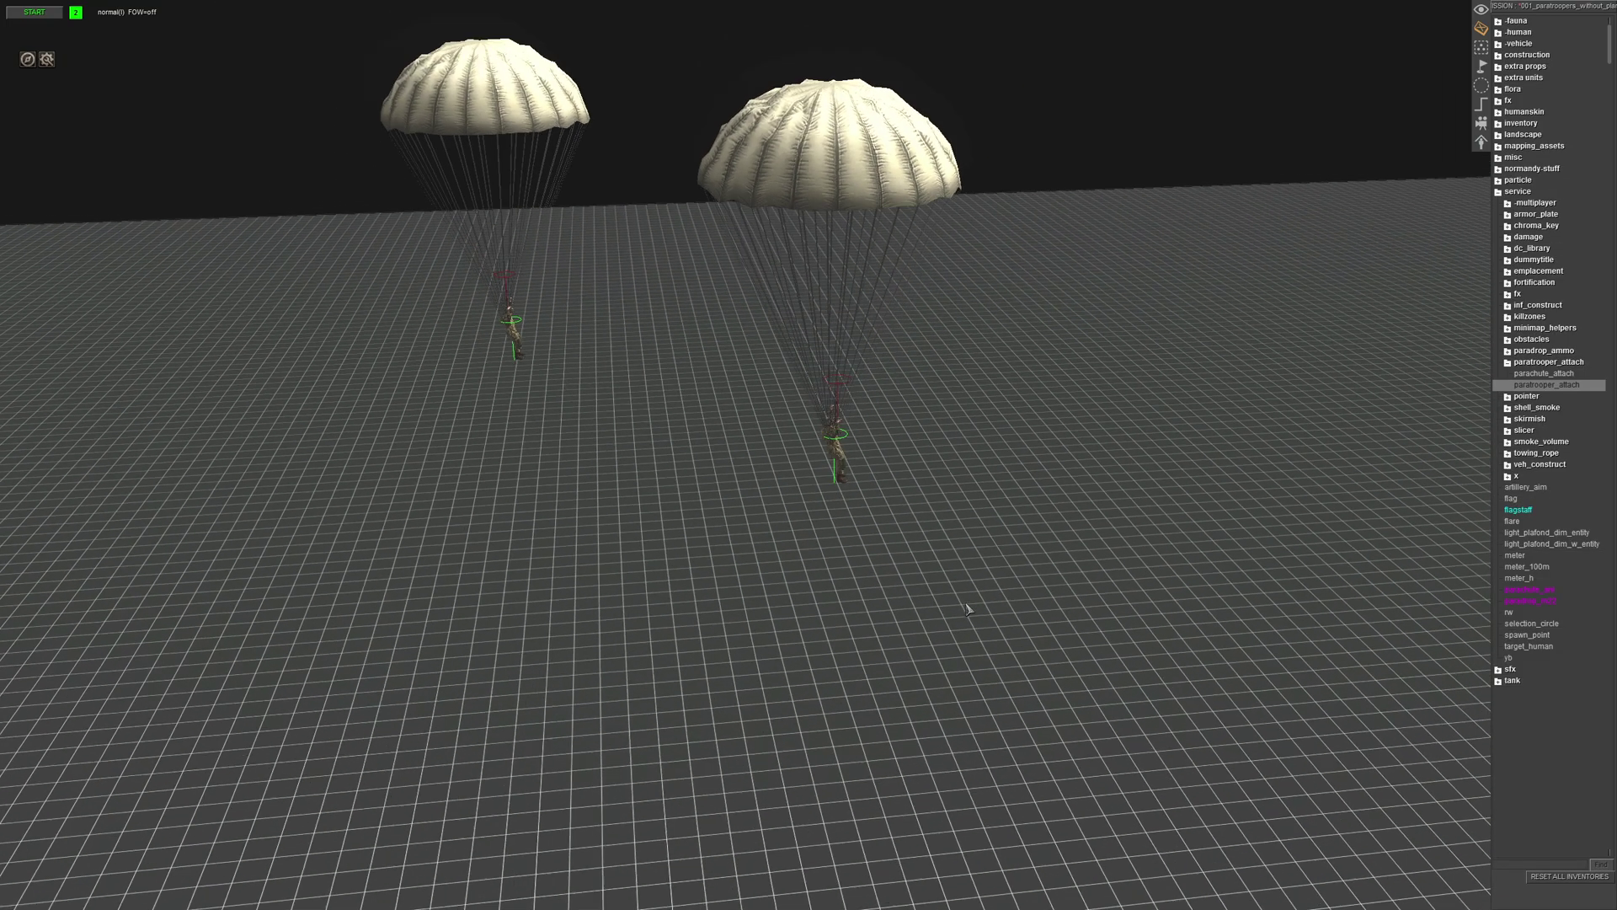
pyautogui.scroll(-6, 960, 602)
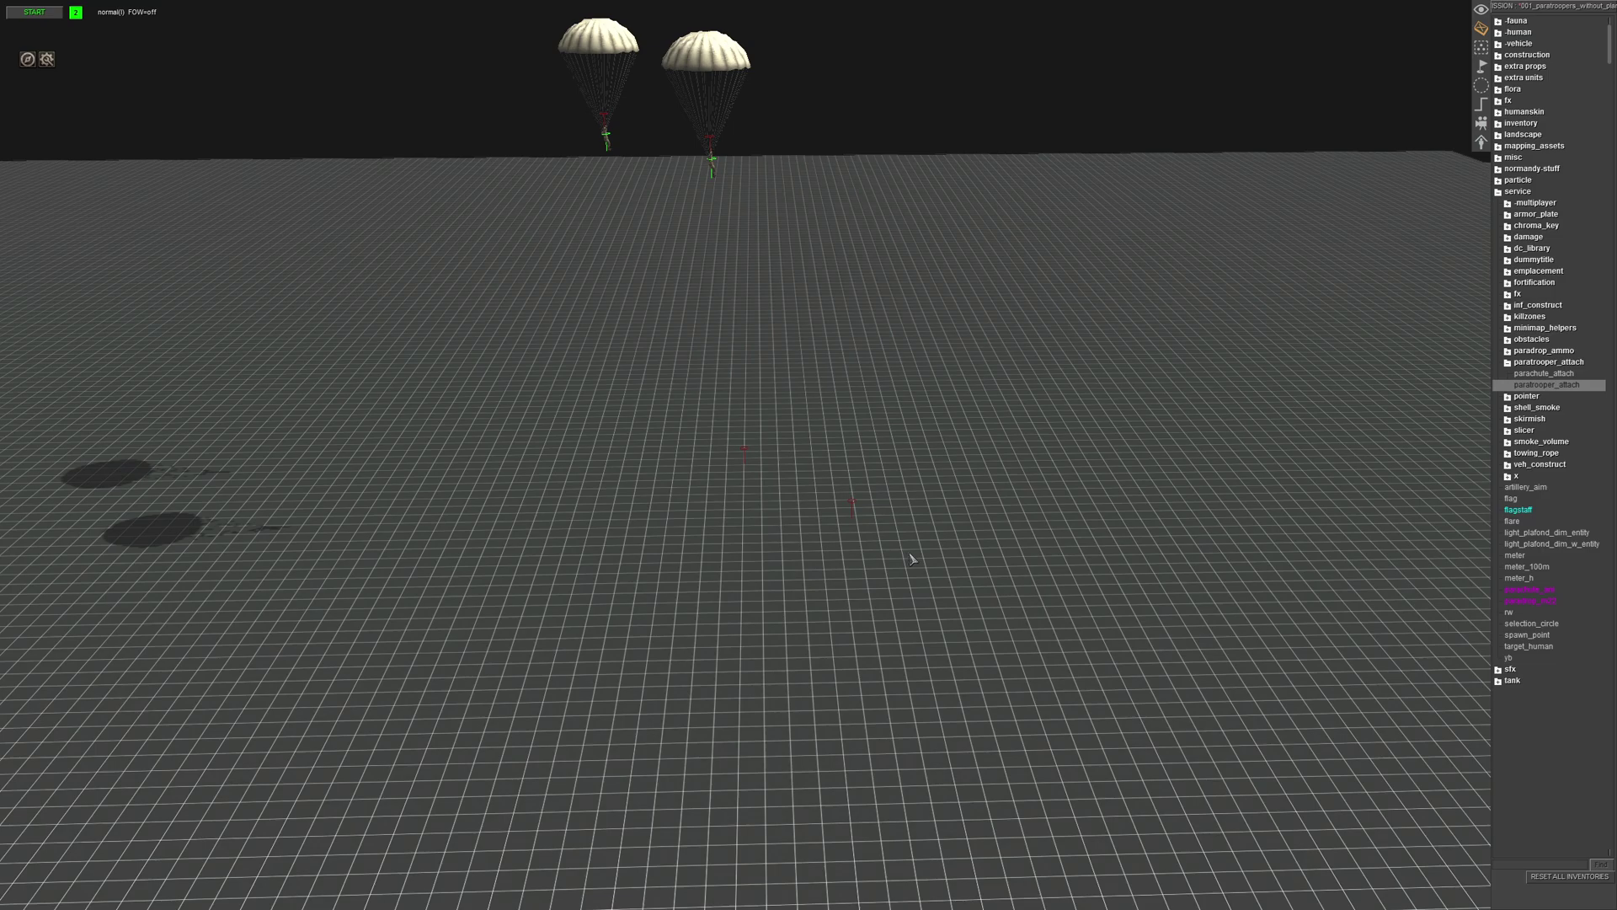
pyautogui.click(713, 171)
pyautogui.scroll(4, 726, 220)
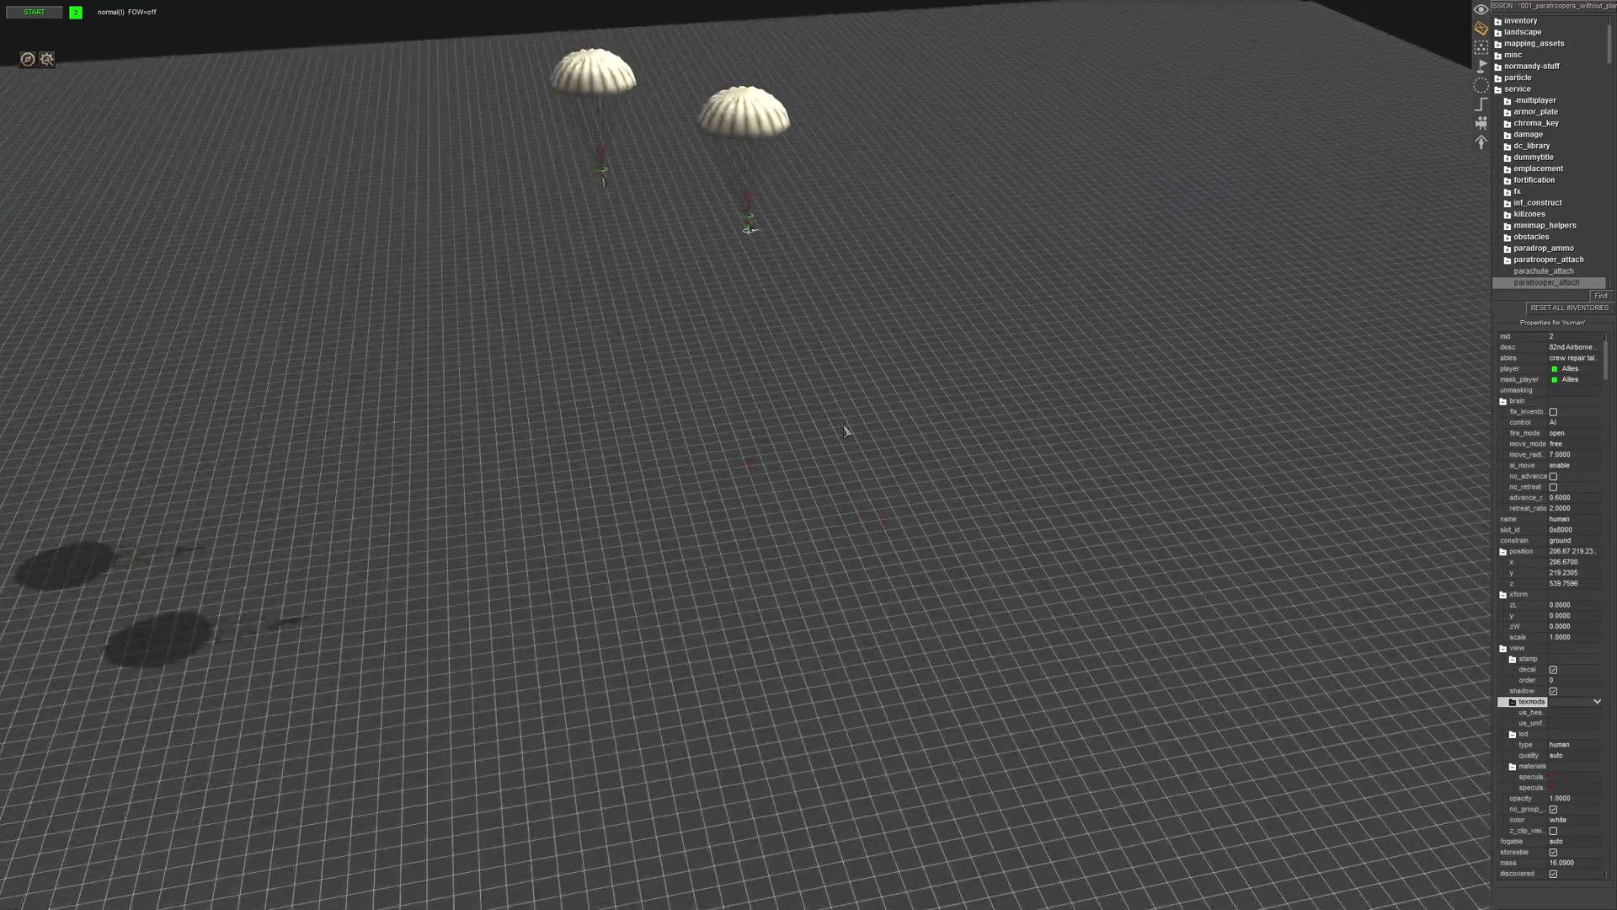
pyautogui.moveTo(847, 432); pyautogui.dragTo(783, 306, button='middle')
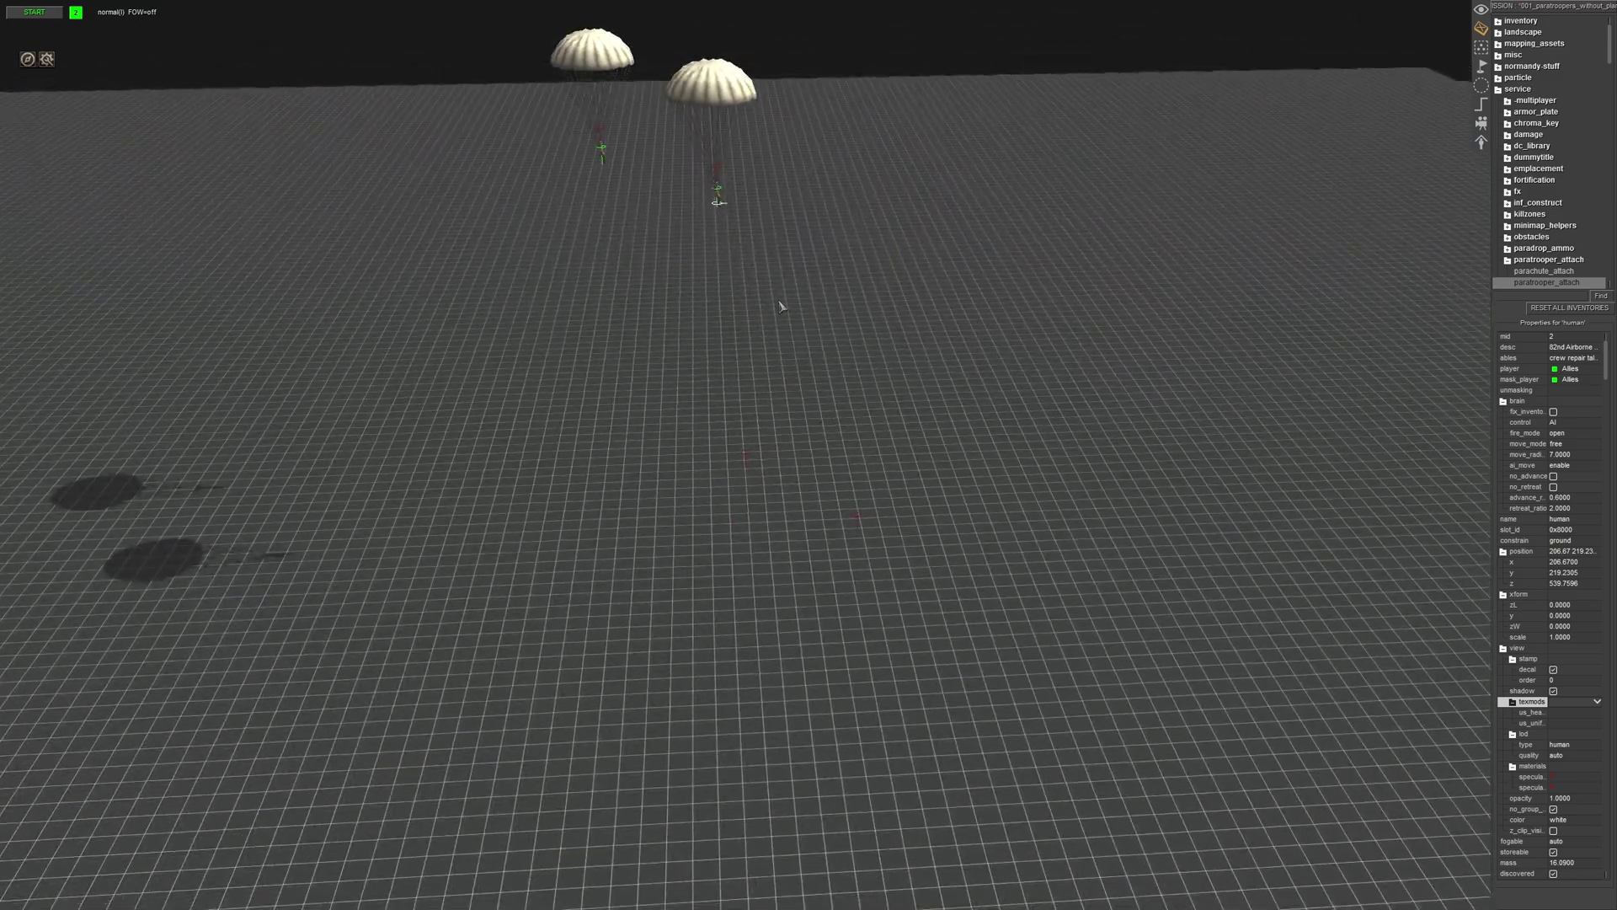
pyautogui.click(852, 424)
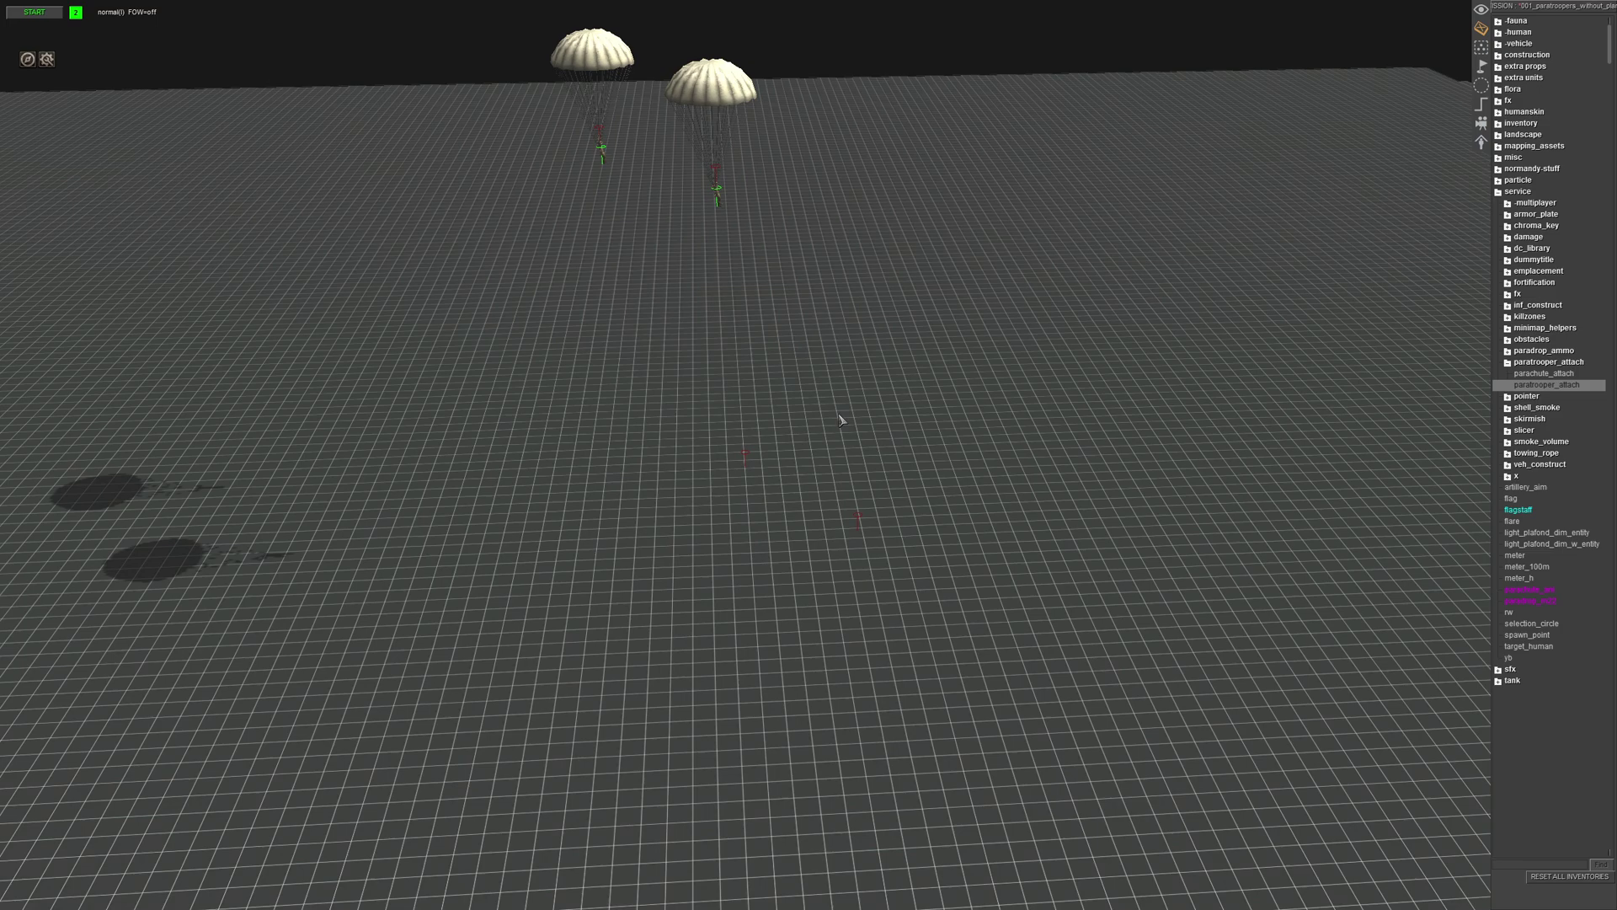
# Collapse the paratrooper_attach and service folders in the entity library and switch to trigger editing.
pyautogui.click(1512, 362)
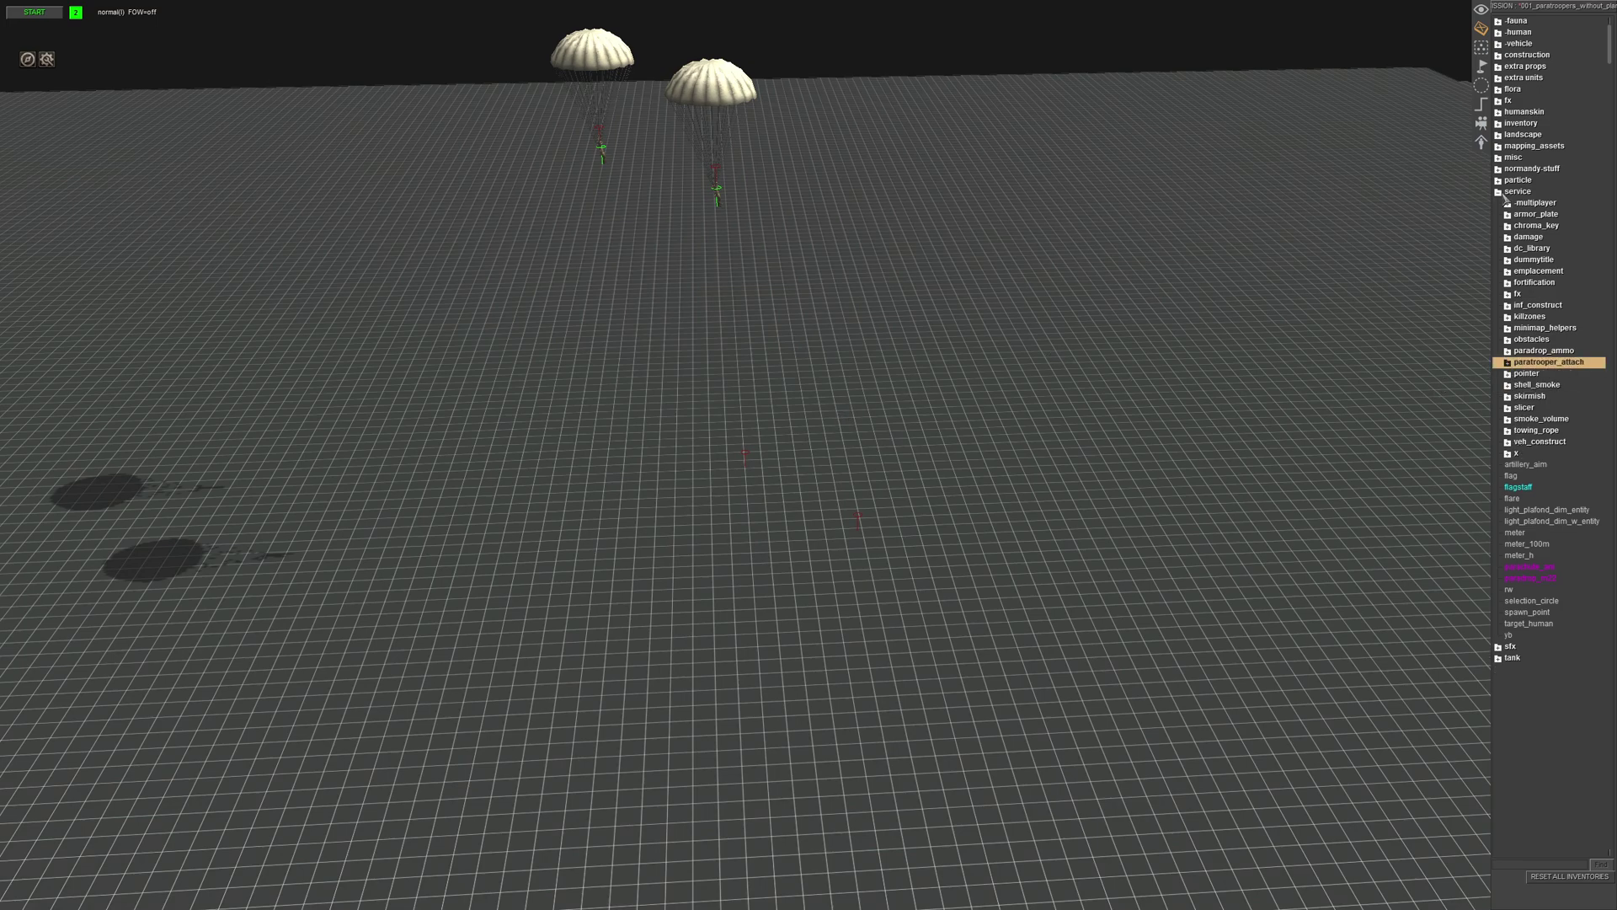
pyautogui.click(1503, 193)
pyautogui.moveTo(1140, 279); pyautogui.dragTo(1013, 422, button='middle')
pyautogui.click(1481, 105)
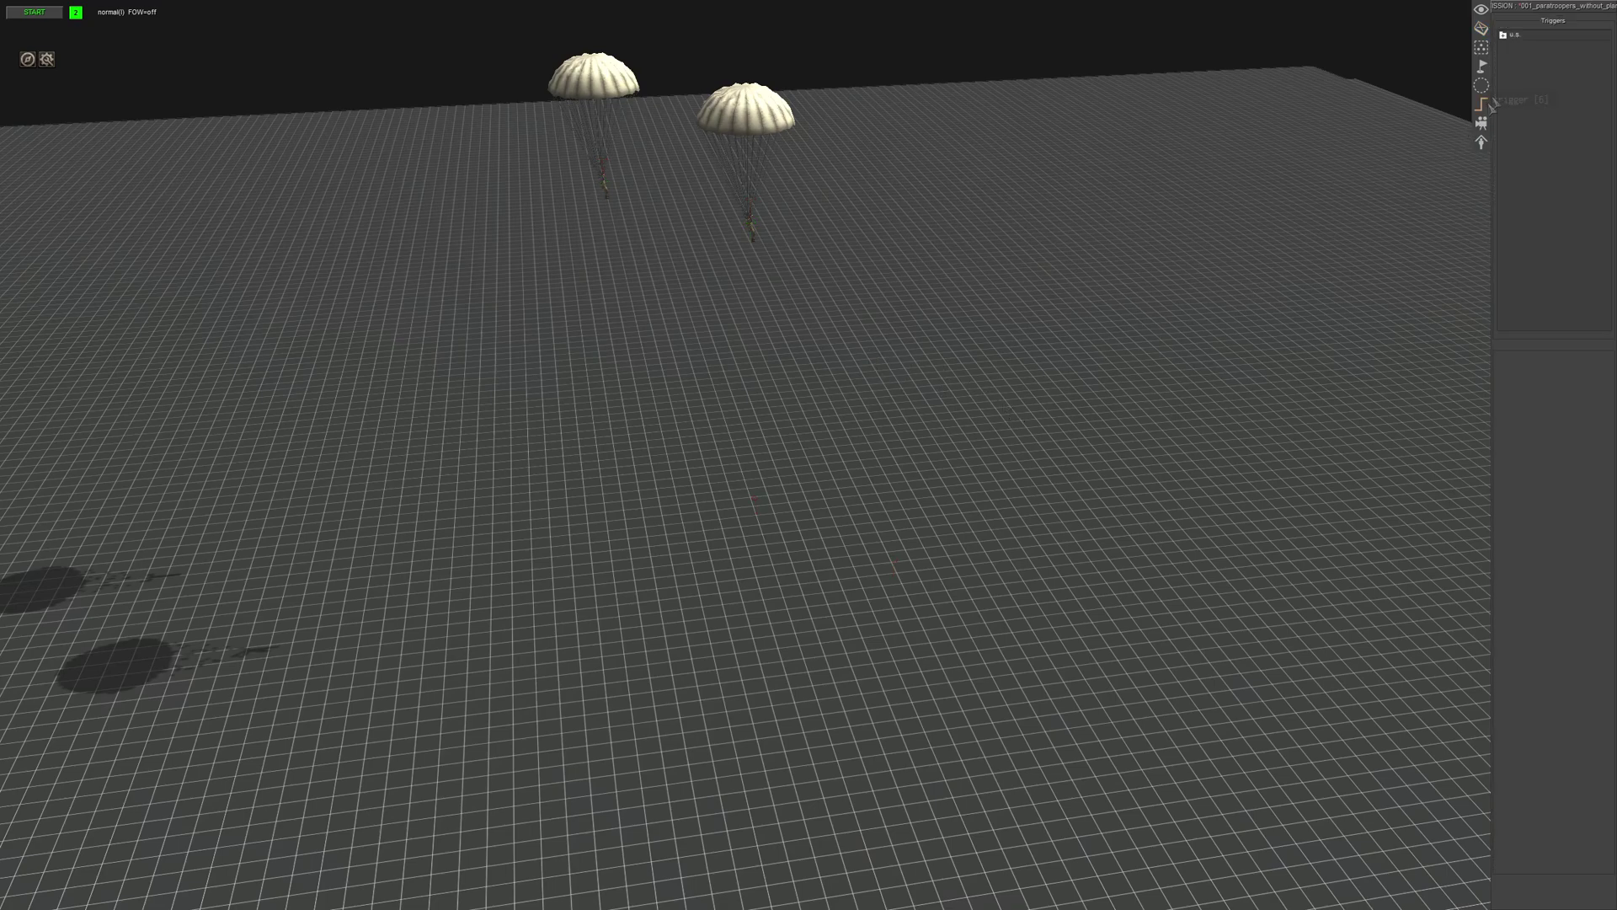
# Add a trigger named paratroop_02 alongside paratroop_01 in the airborne trigger folder.
pyautogui.click(1504, 36)
pyautogui.click(1513, 46)
pyautogui.rightClick(1523, 56)
pyautogui.click(1531, 66)
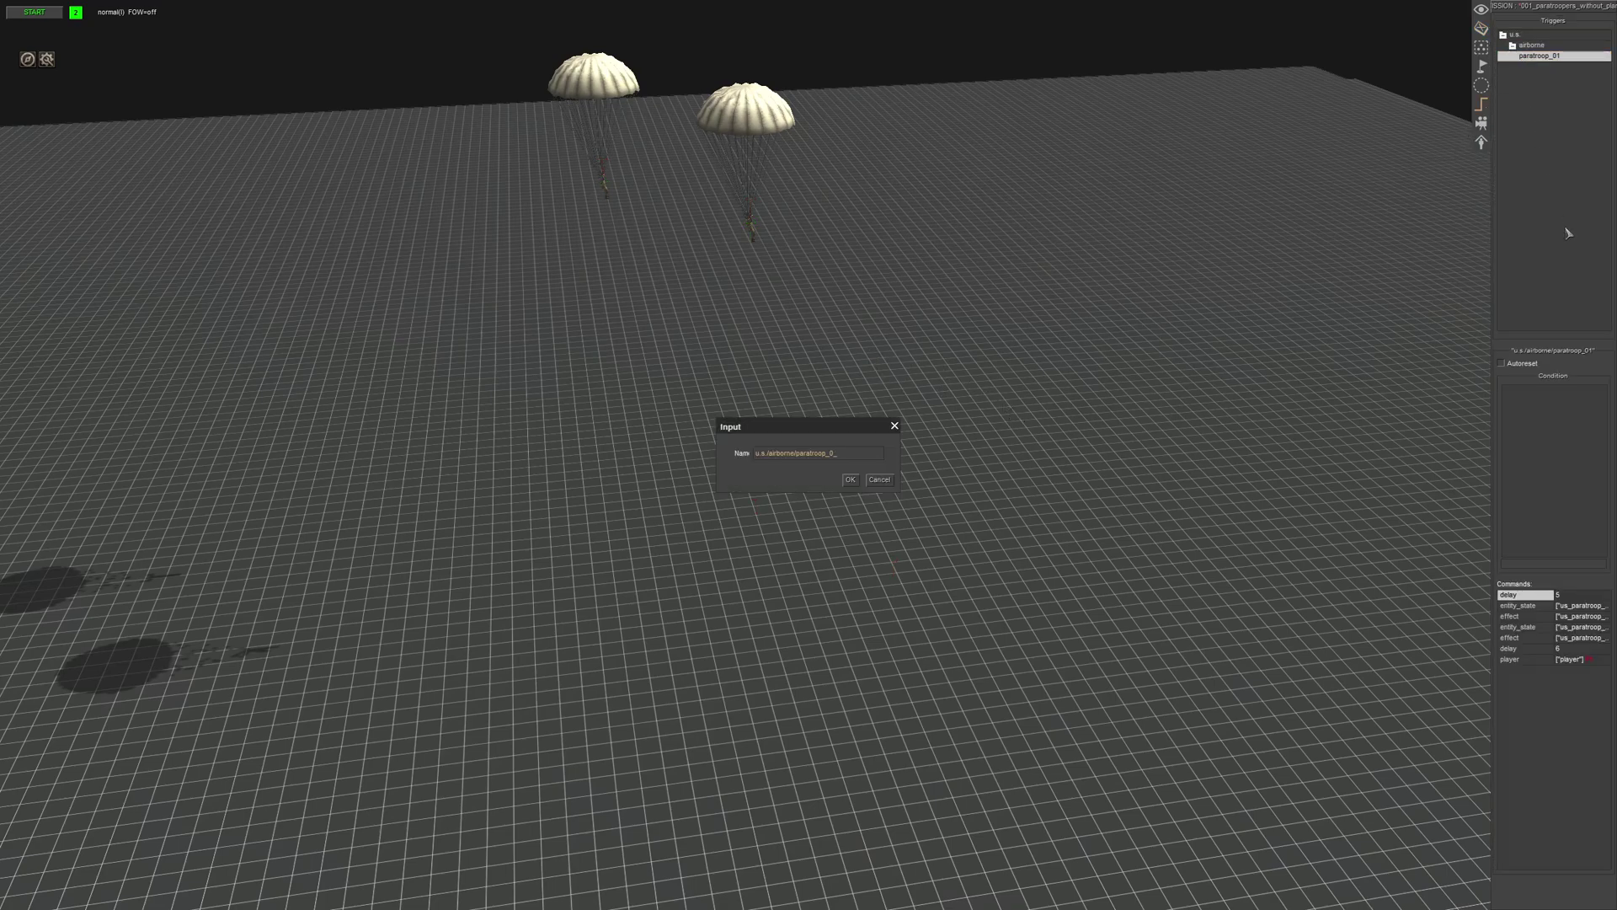
pyautogui.write('2')
pyautogui.press('Return')
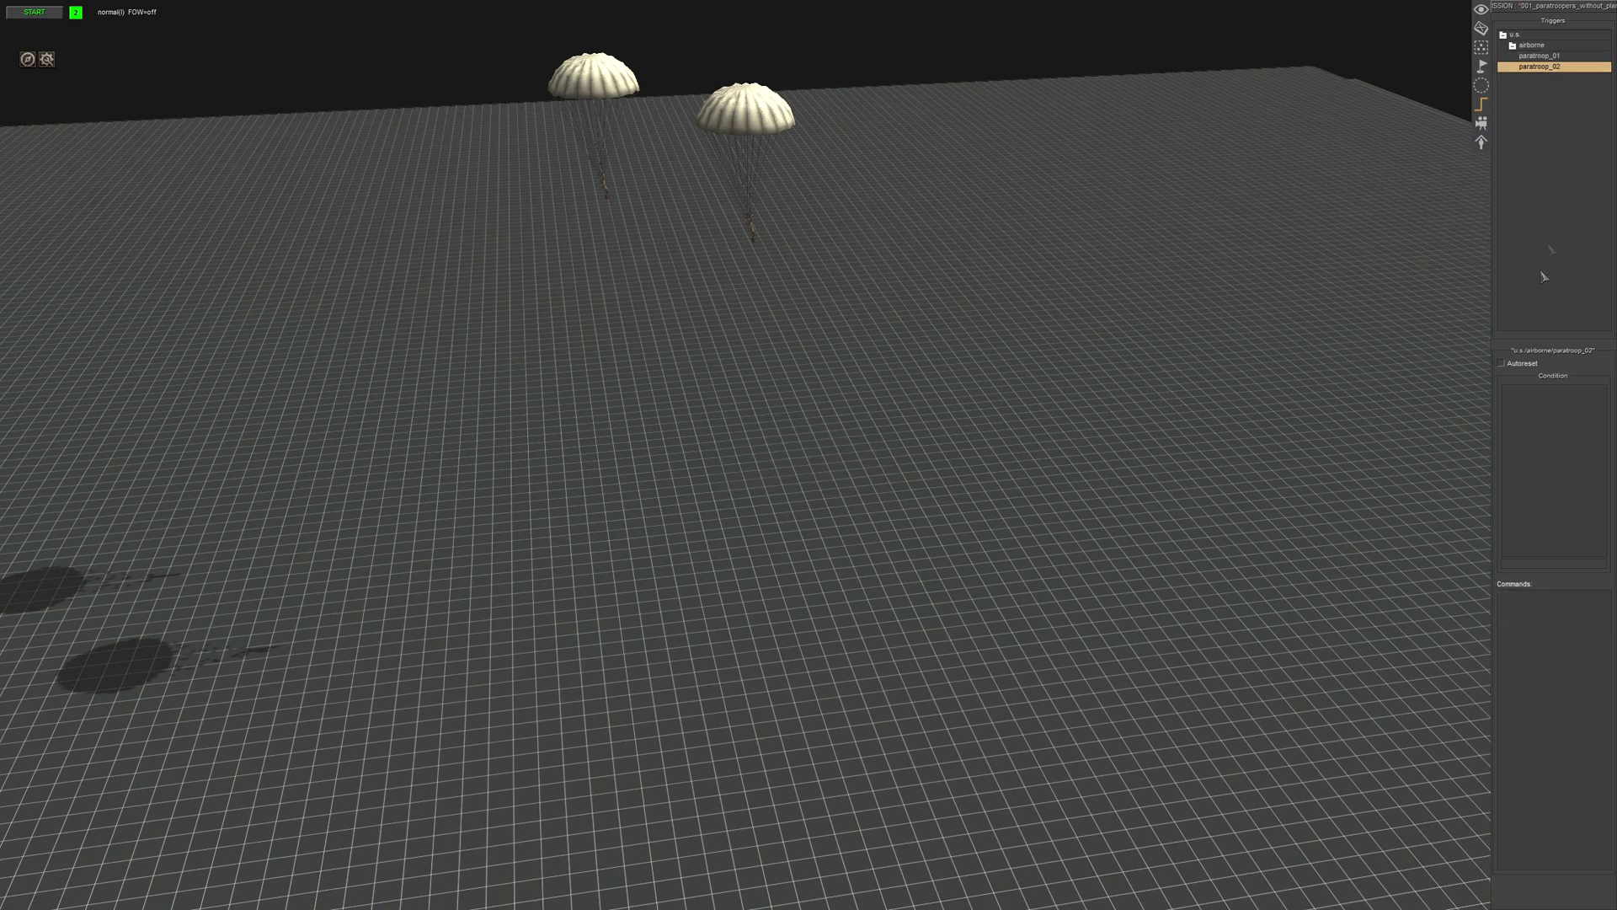
# Add a delay command with a time of 5.5 to the paratroop_02 trigger.
pyautogui.rightClick(1570, 624)
pyautogui.click(1575, 628)
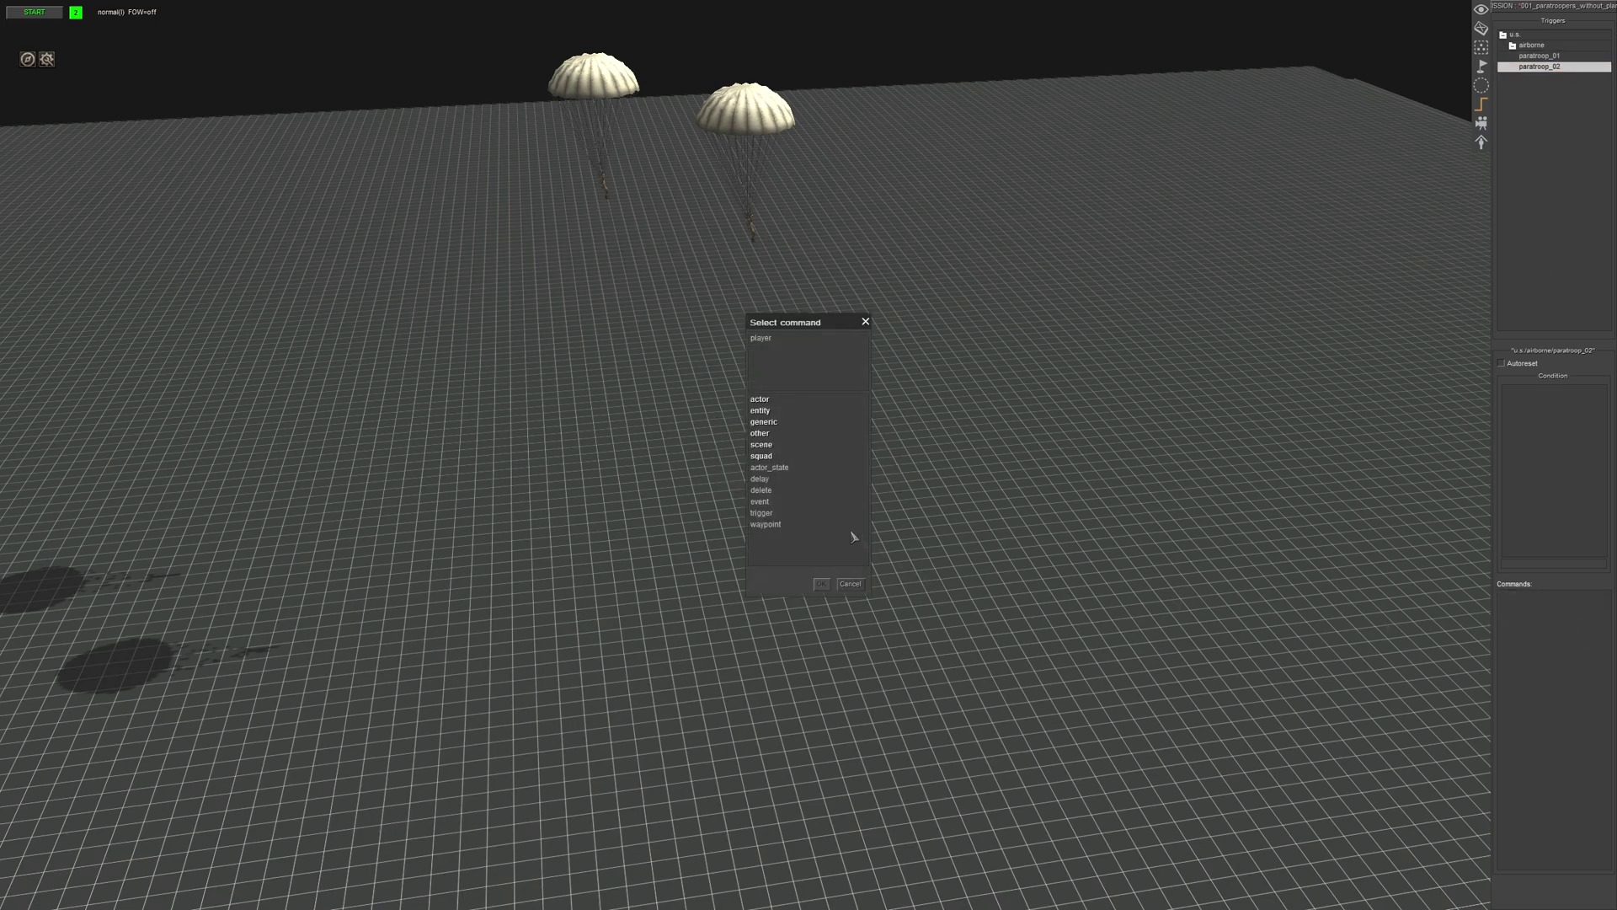
pyautogui.doubleClick(761, 479)
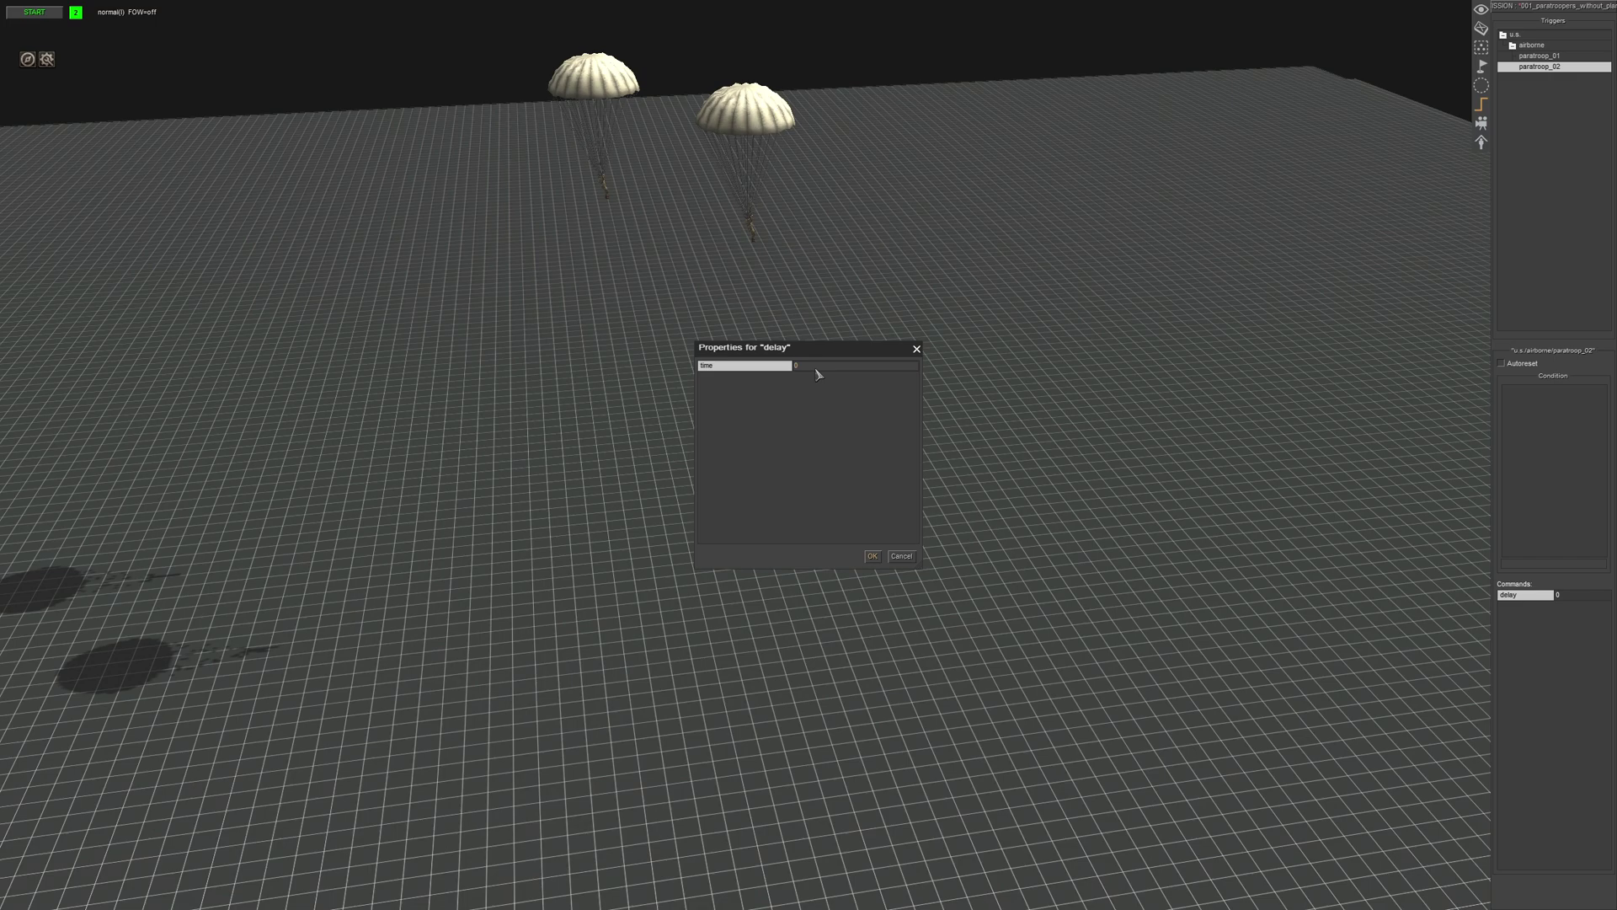
pyautogui.press('Return')
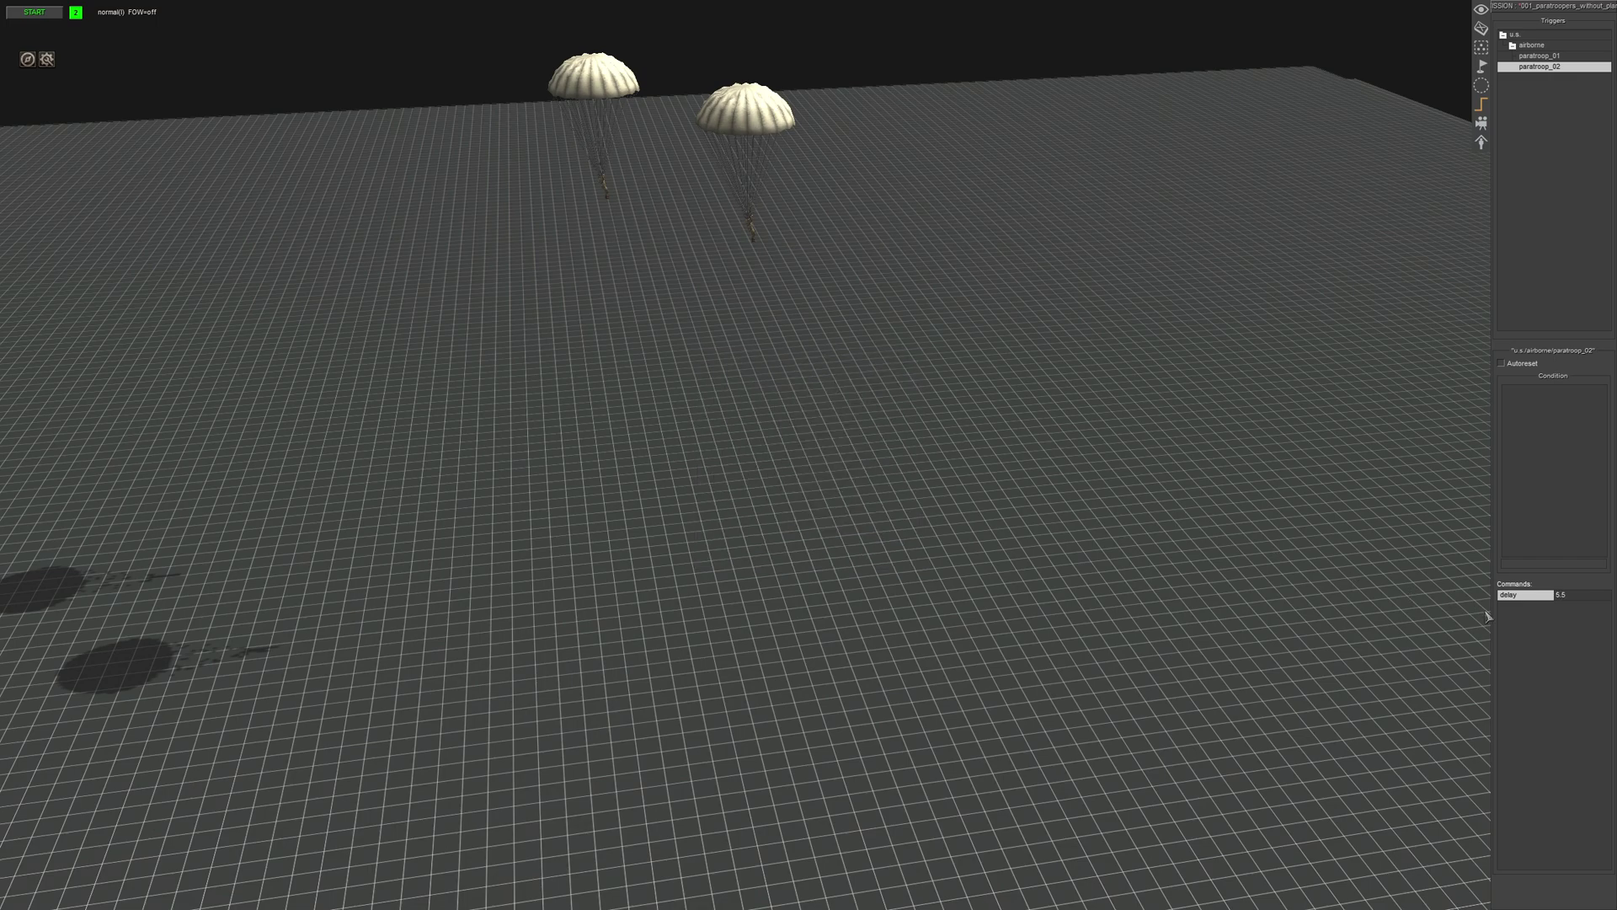
pyautogui.rightClick(1525, 629)
pyautogui.click(1532, 631)
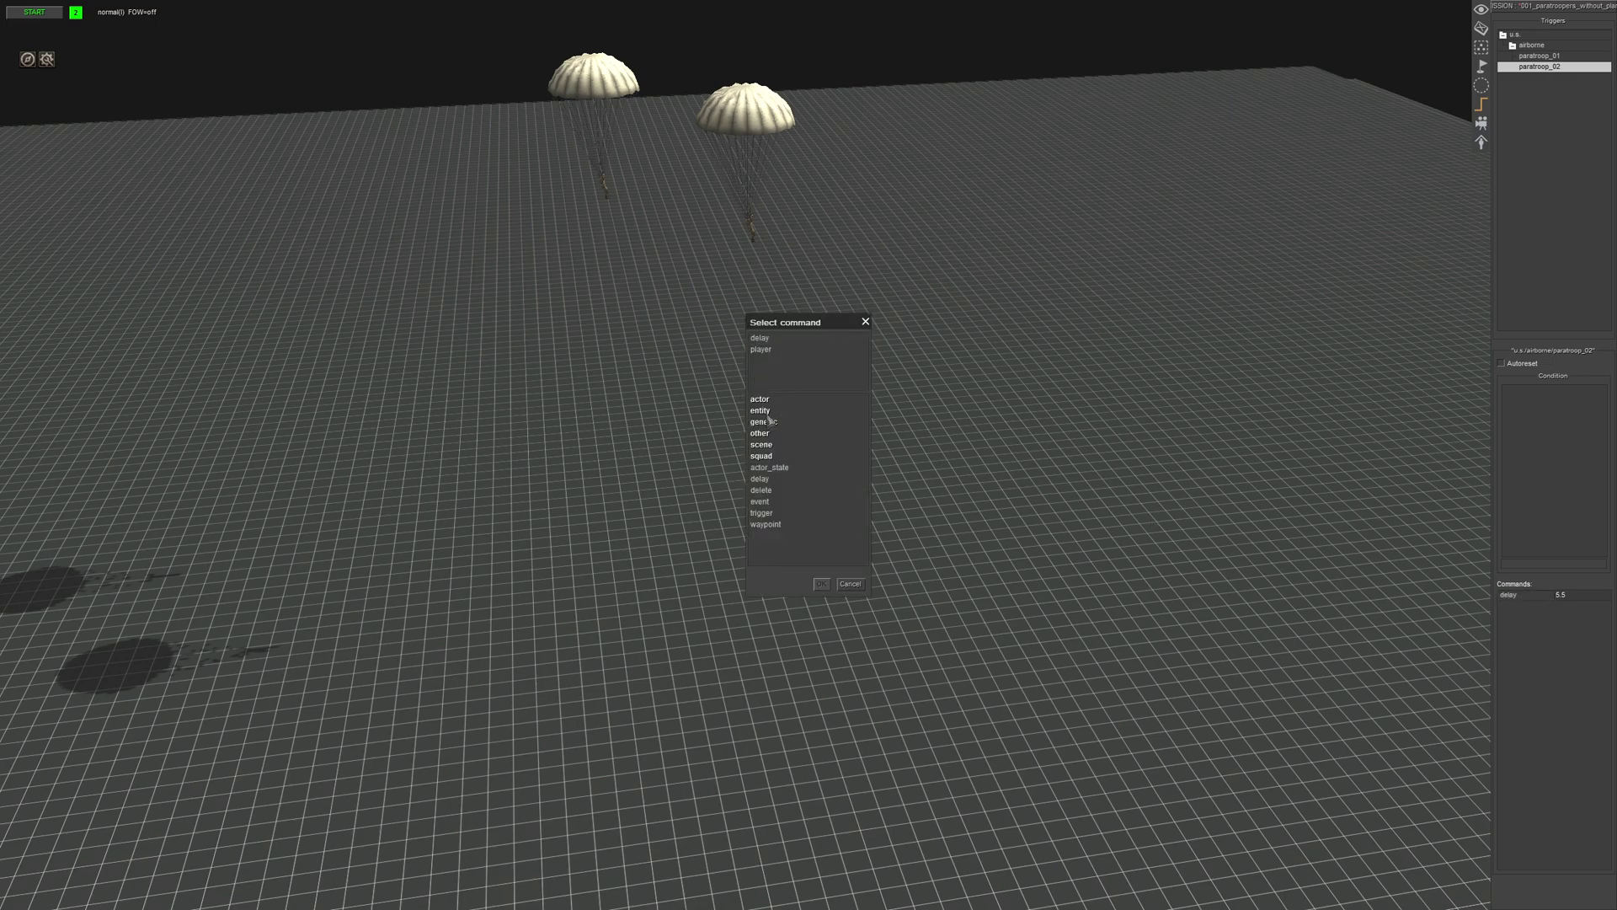
pyautogui.click(850, 583)
# Set the time of the delay command in the paratroop_02 trigger to 6.
pyautogui.doubleClick(1540, 598)
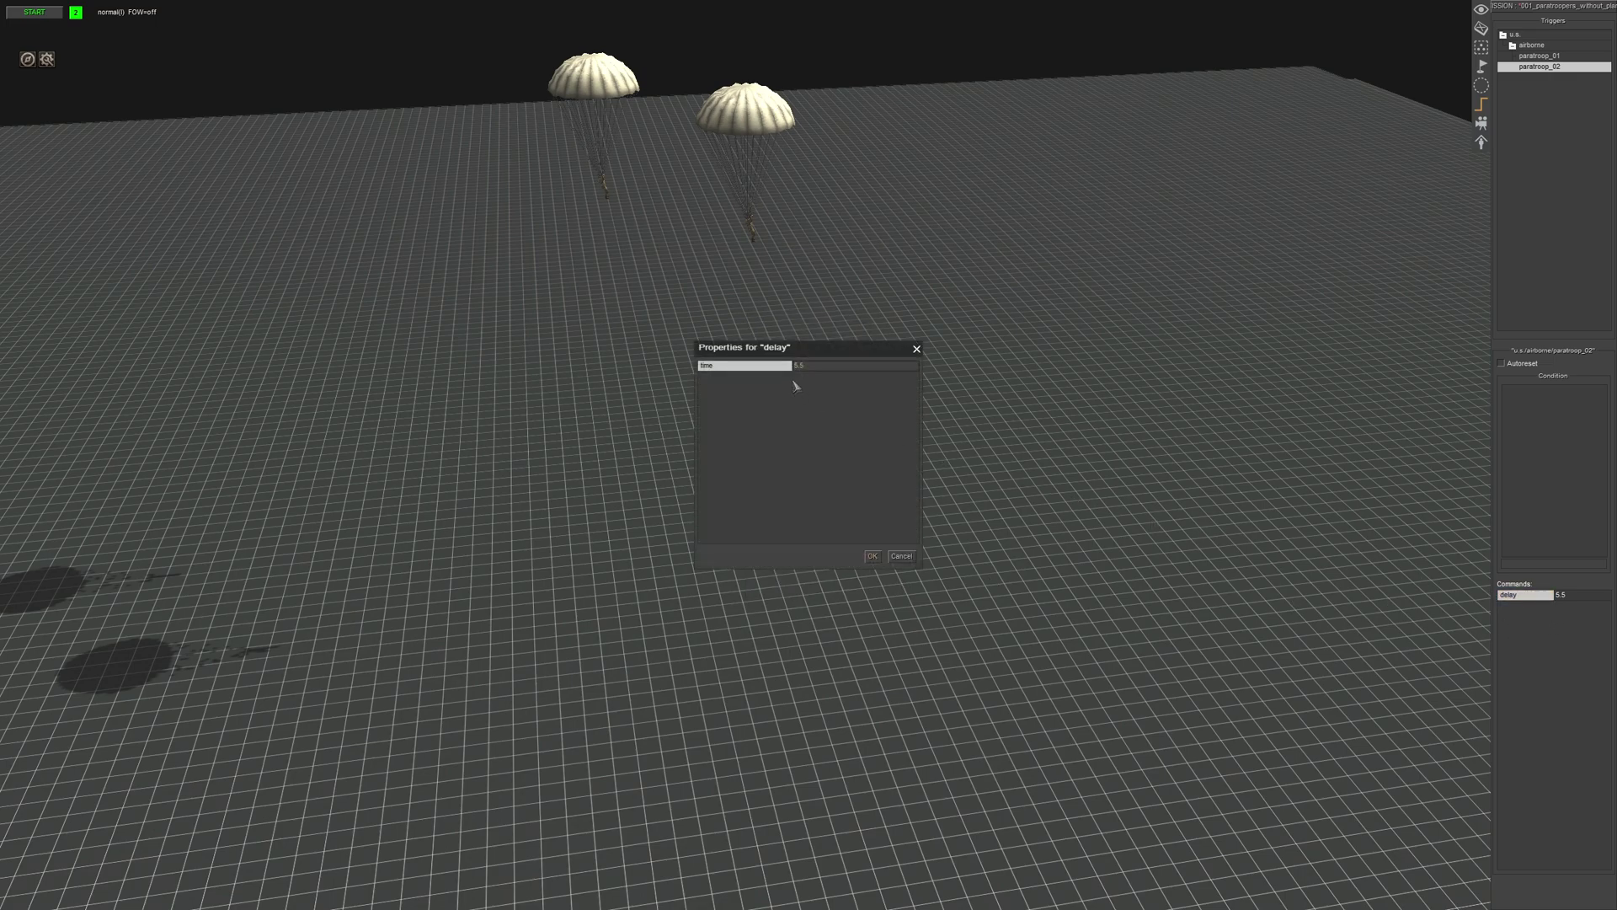
pyautogui.click(816, 368)
pyautogui.write('6')
pyautogui.press('Return')
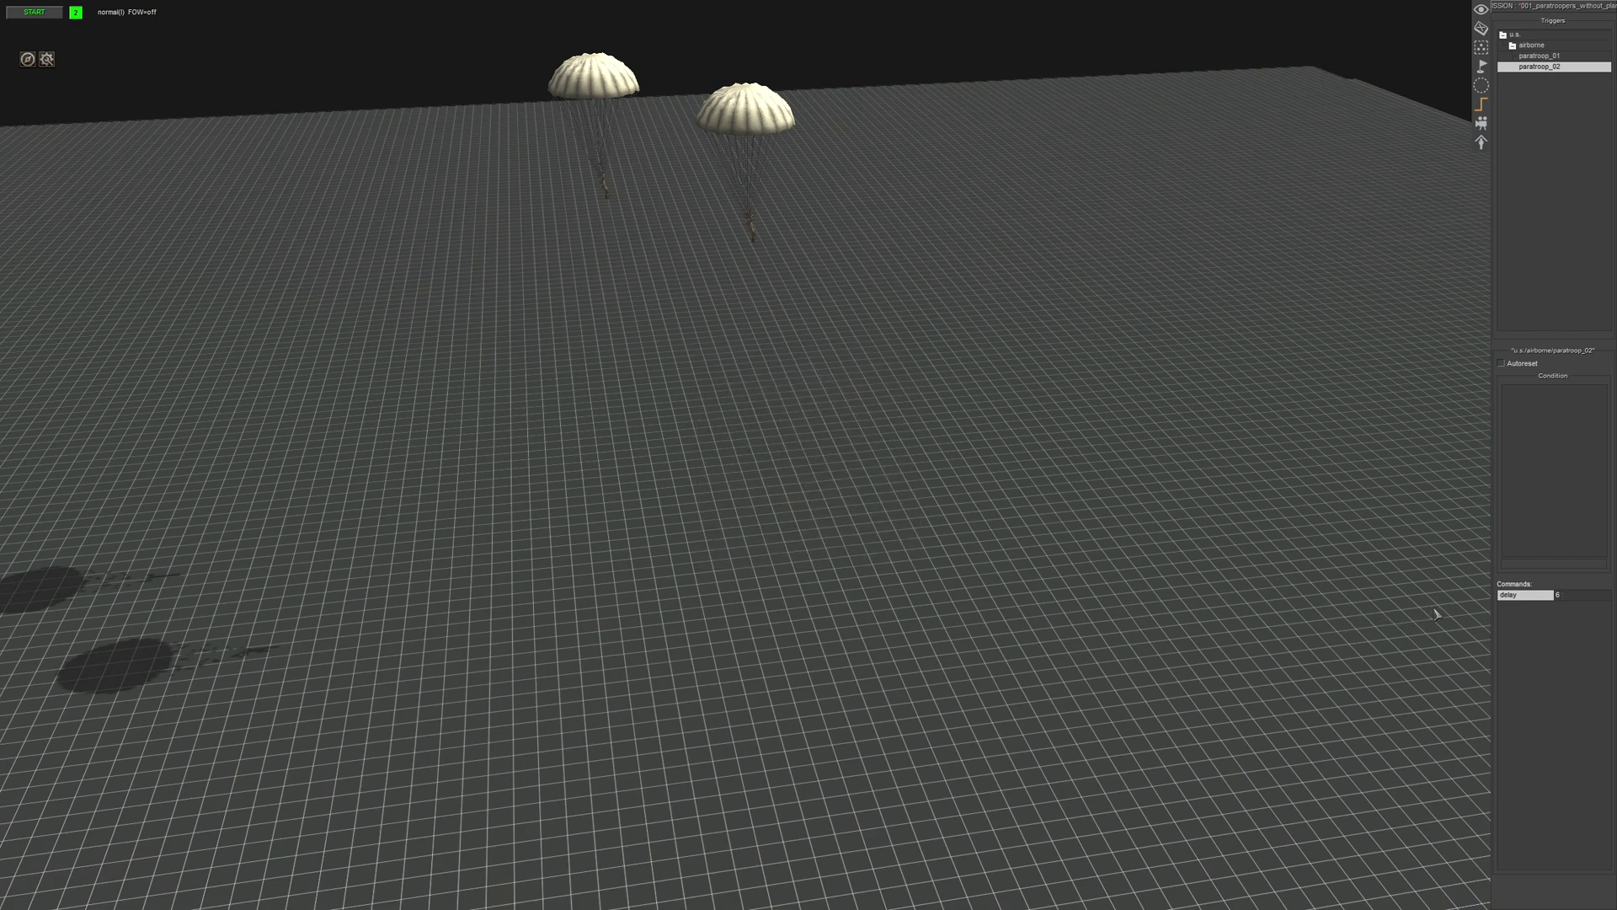
# Add an entity_state command to the paratroop_02 trigger with a selector targeting the us_paratroop_02 tag.
pyautogui.rightClick(1519, 630)
pyautogui.click(1524, 630)
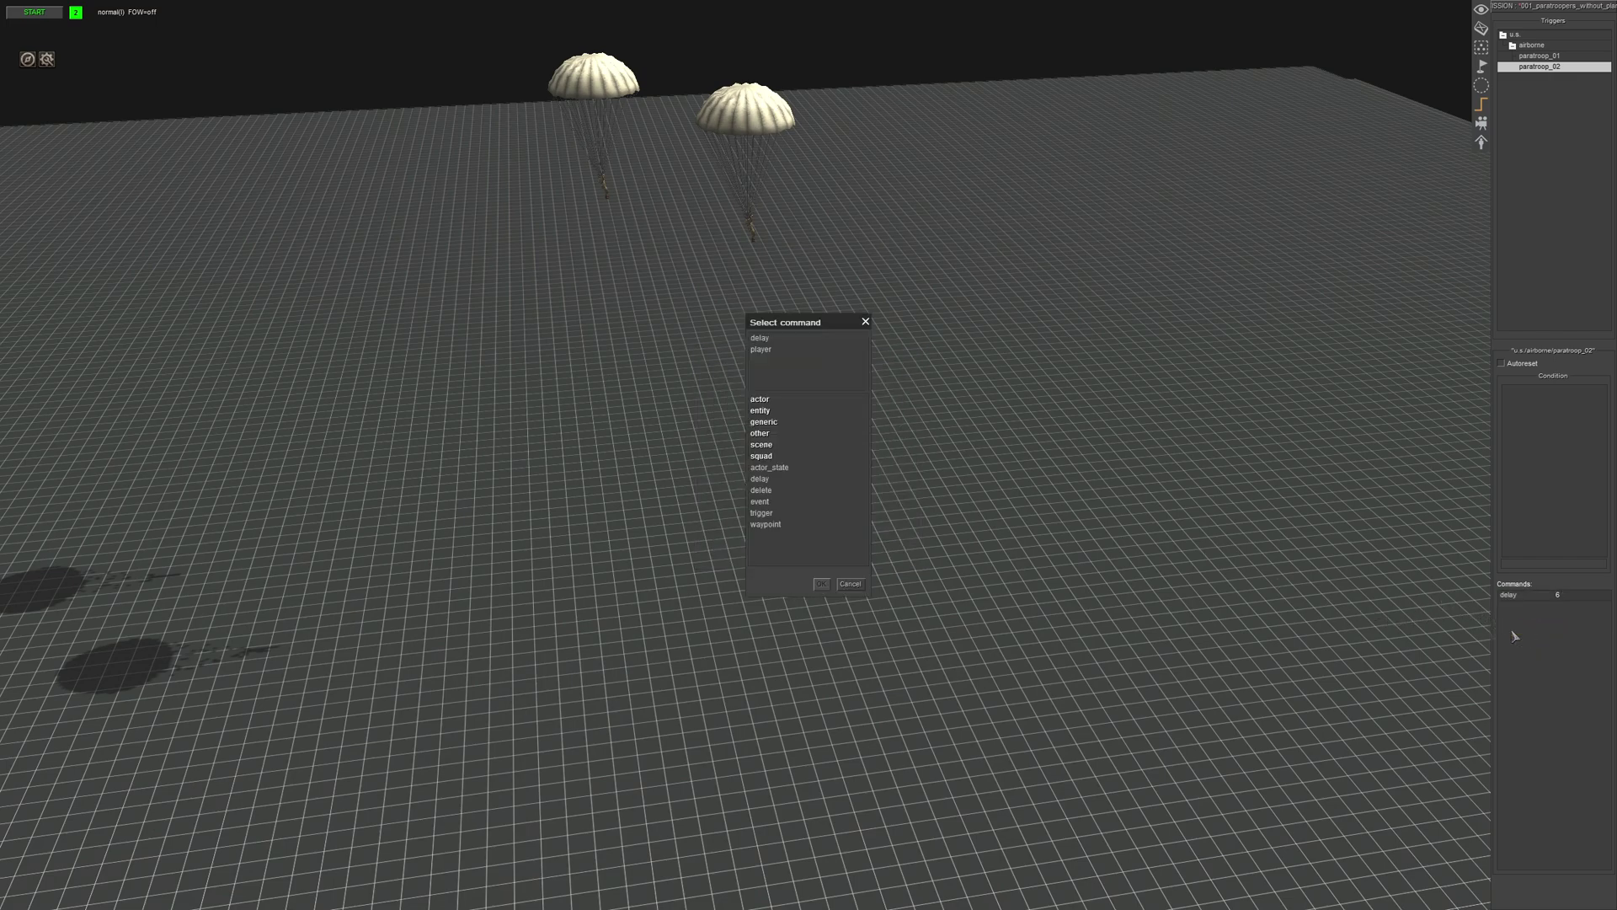
pyautogui.doubleClick(768, 412)
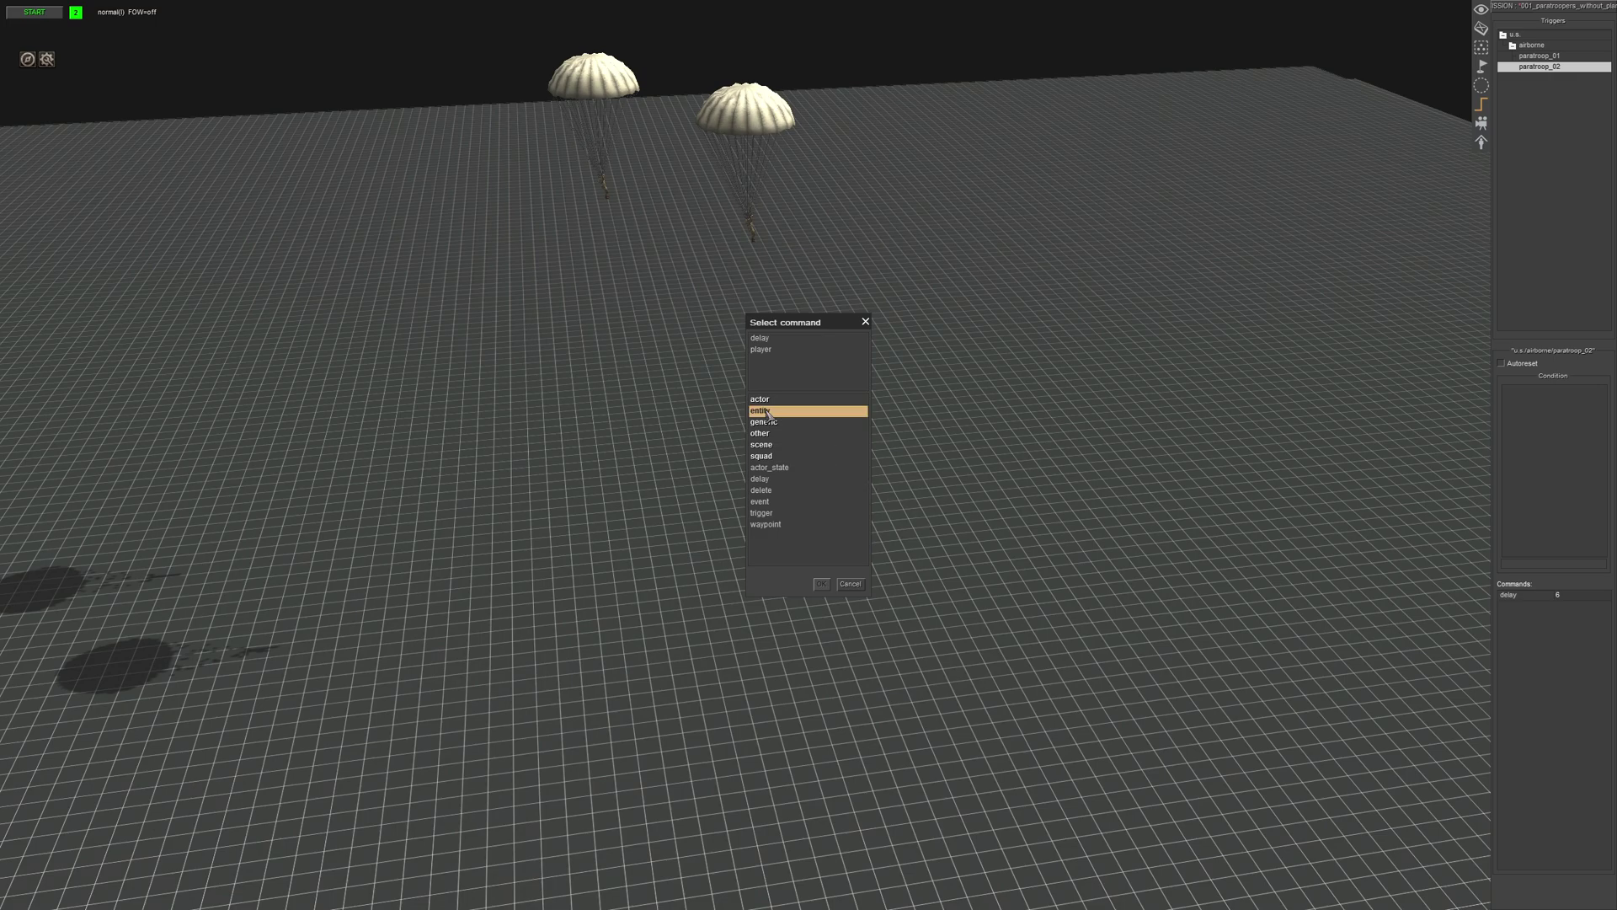
pyautogui.doubleClick(770, 433)
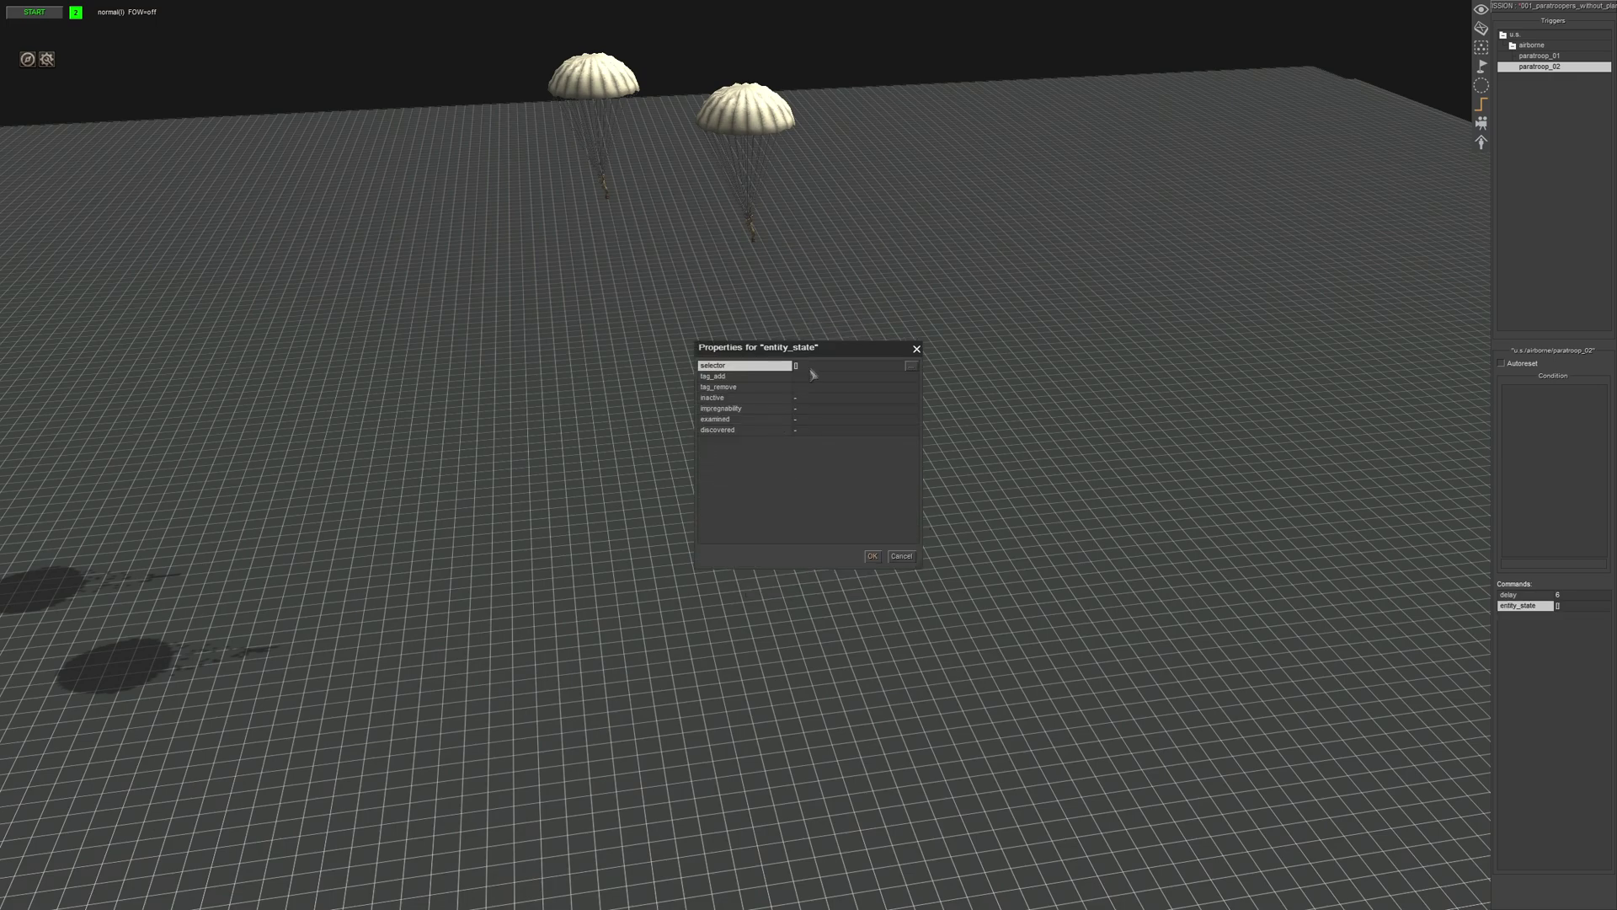
pyautogui.click(820, 396)
pyautogui.click(855, 409)
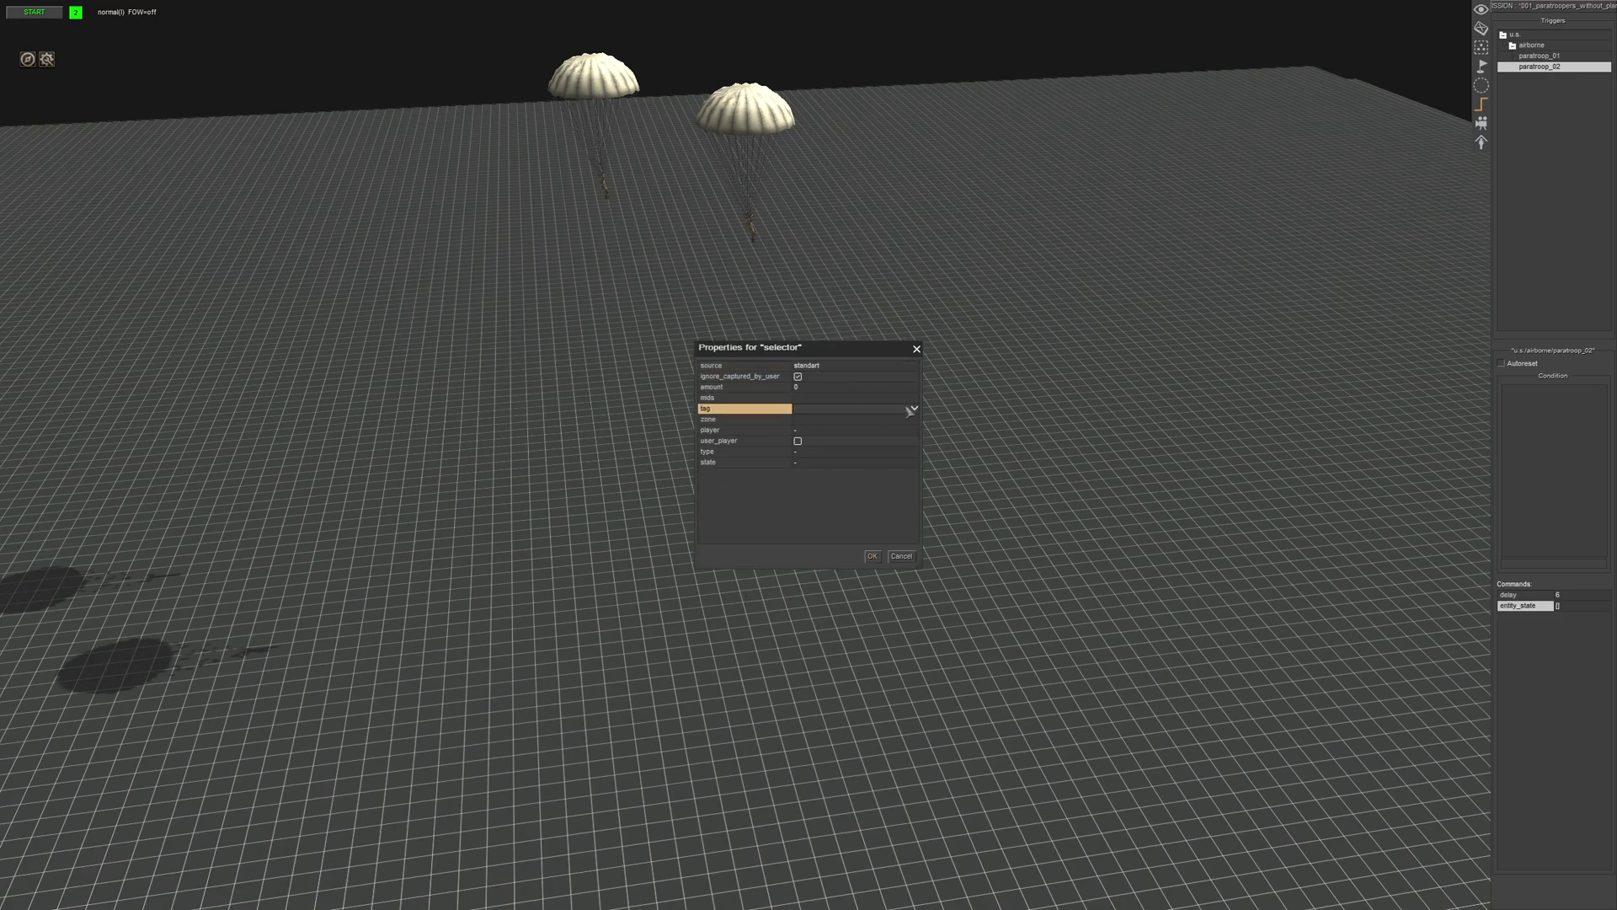
pyautogui.click(914, 409)
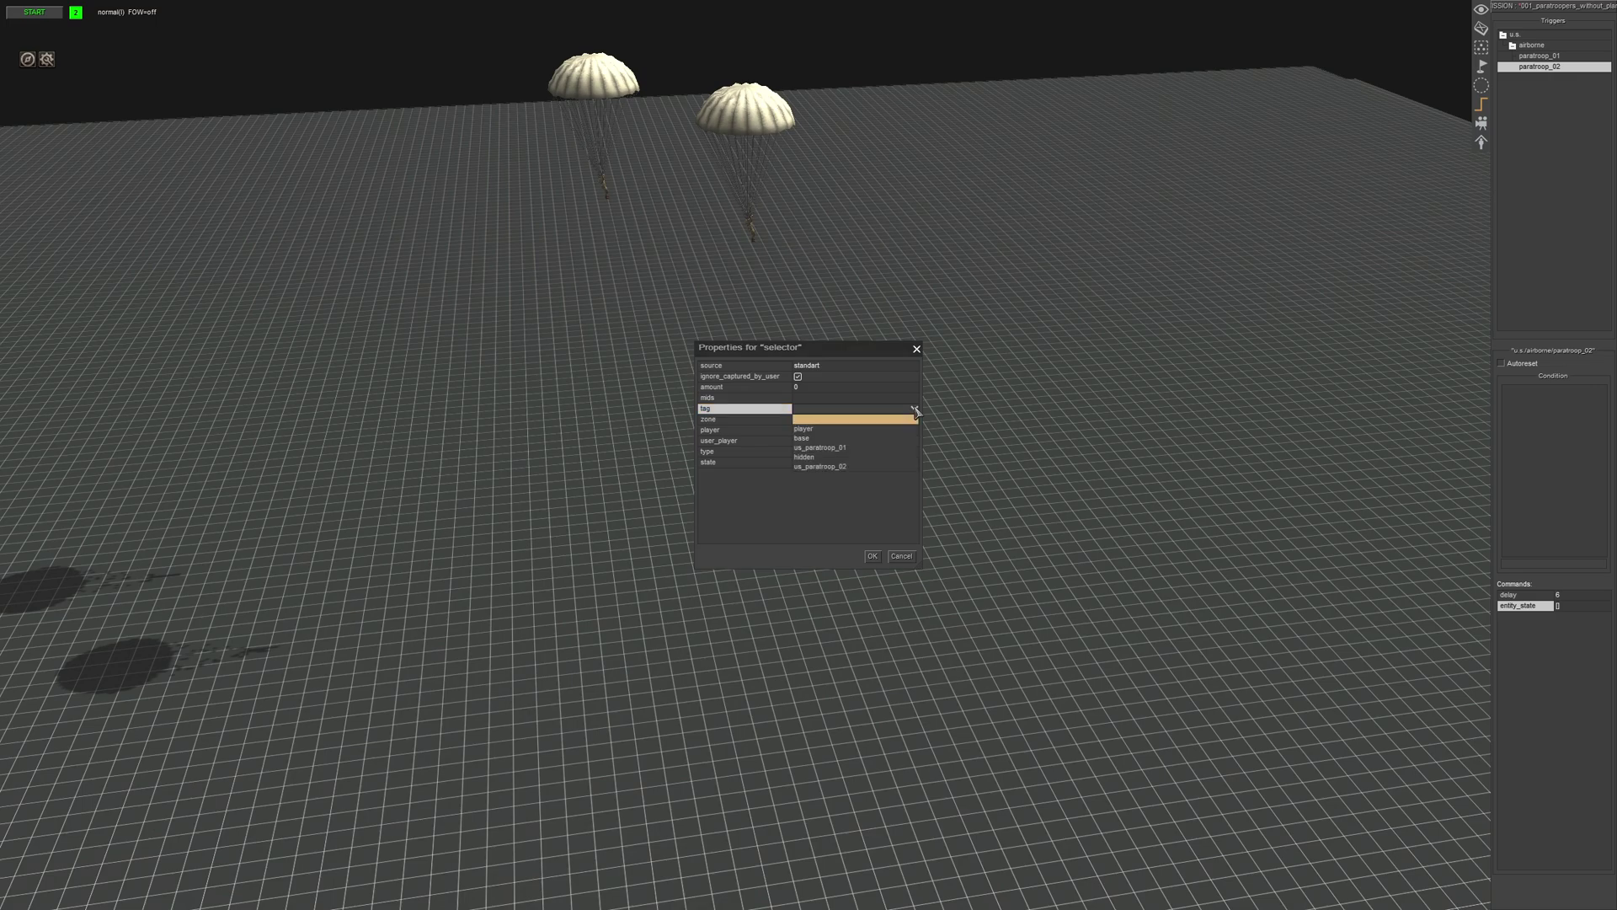
pyautogui.click(842, 468)
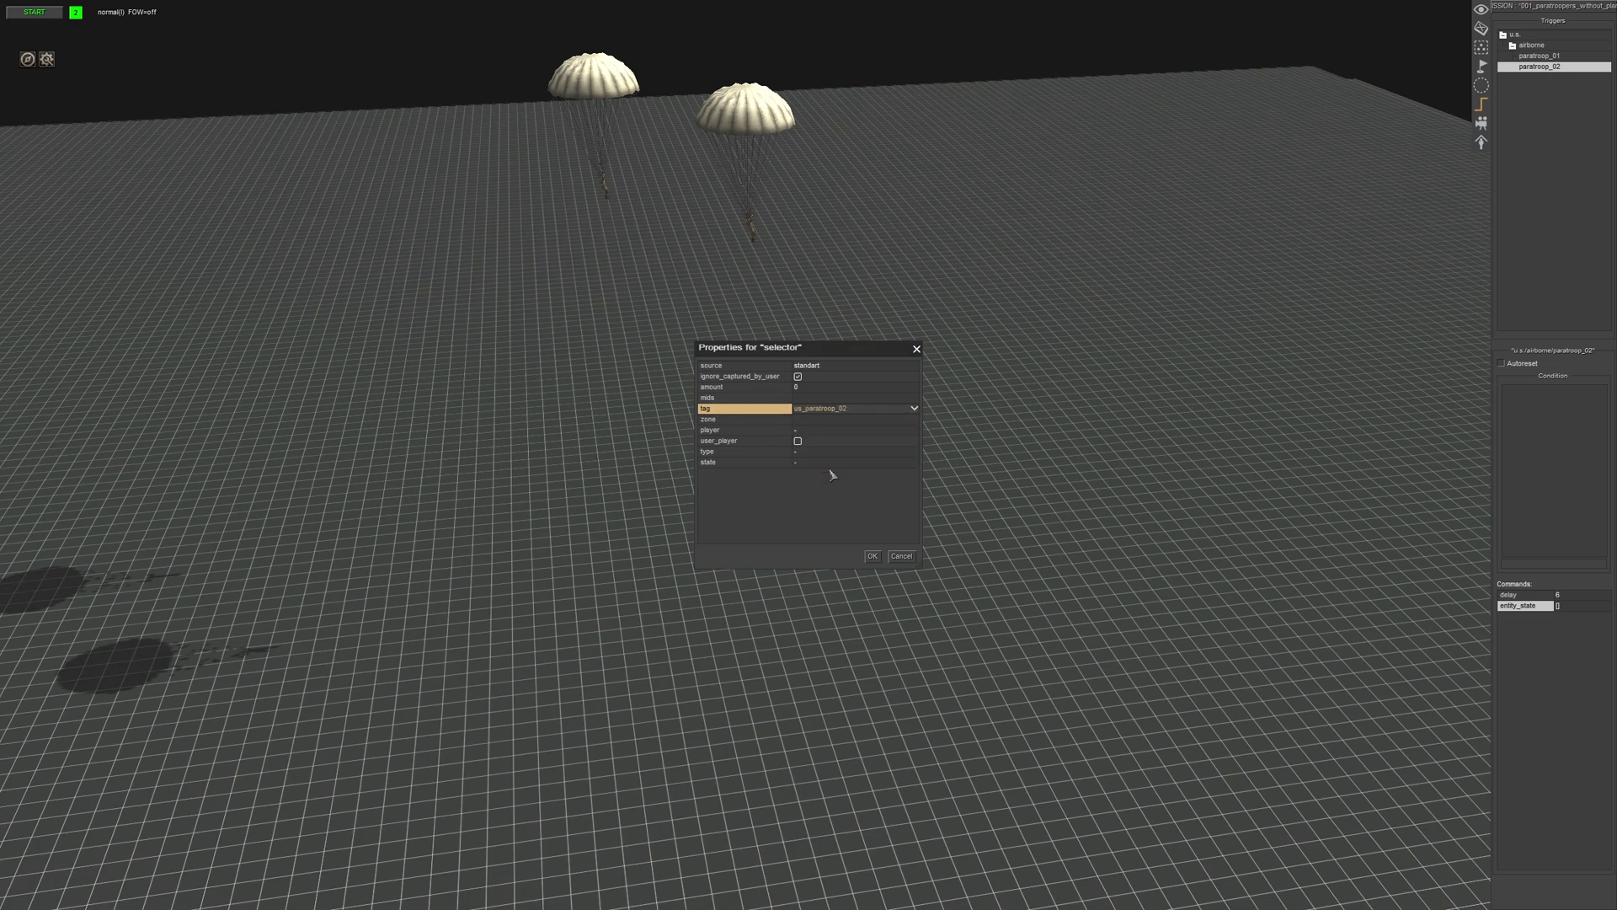
pyautogui.click(872, 557)
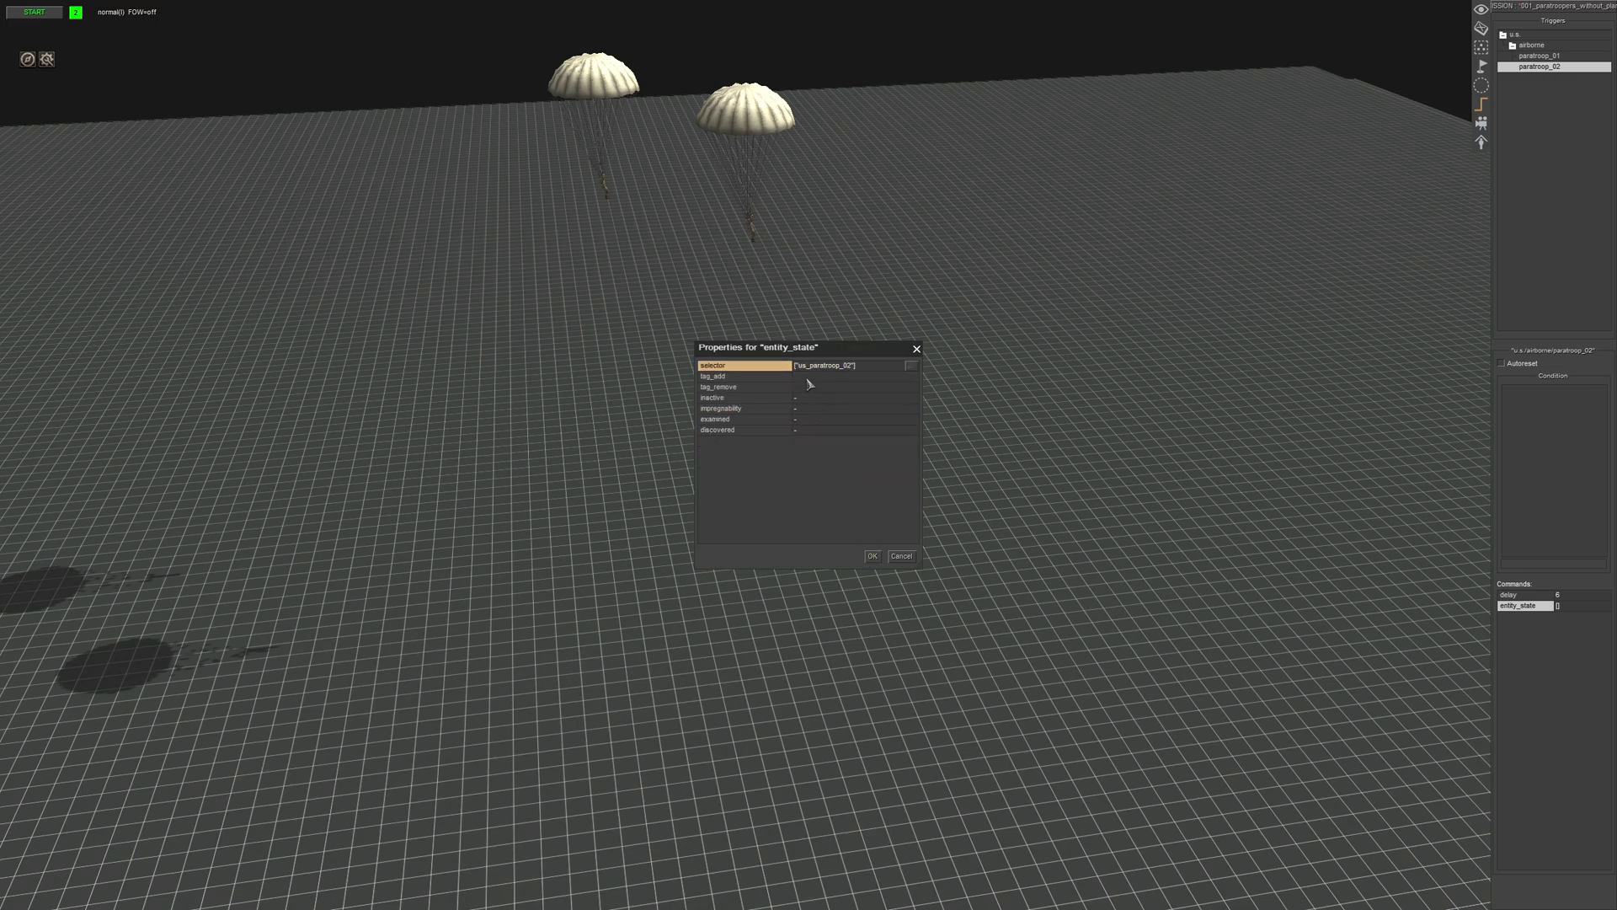
# Set the entity_state command's tag_add to us_paratroop_02 and its inactive state to off.
pyautogui.click(807, 377)
pyautogui.click(914, 377)
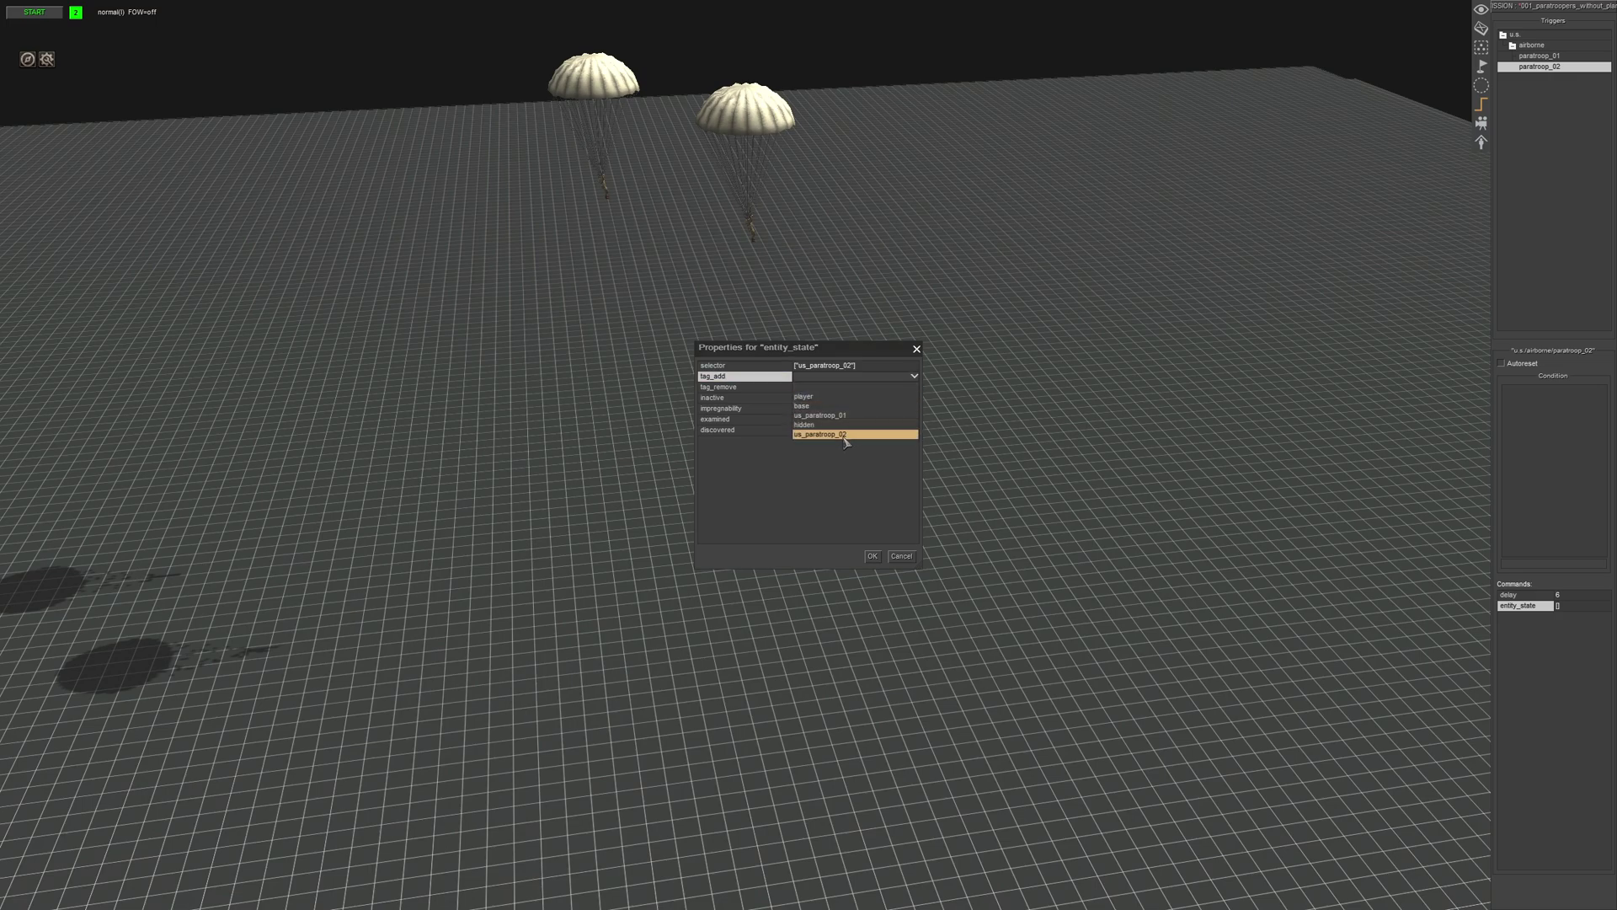
pyautogui.click(846, 435)
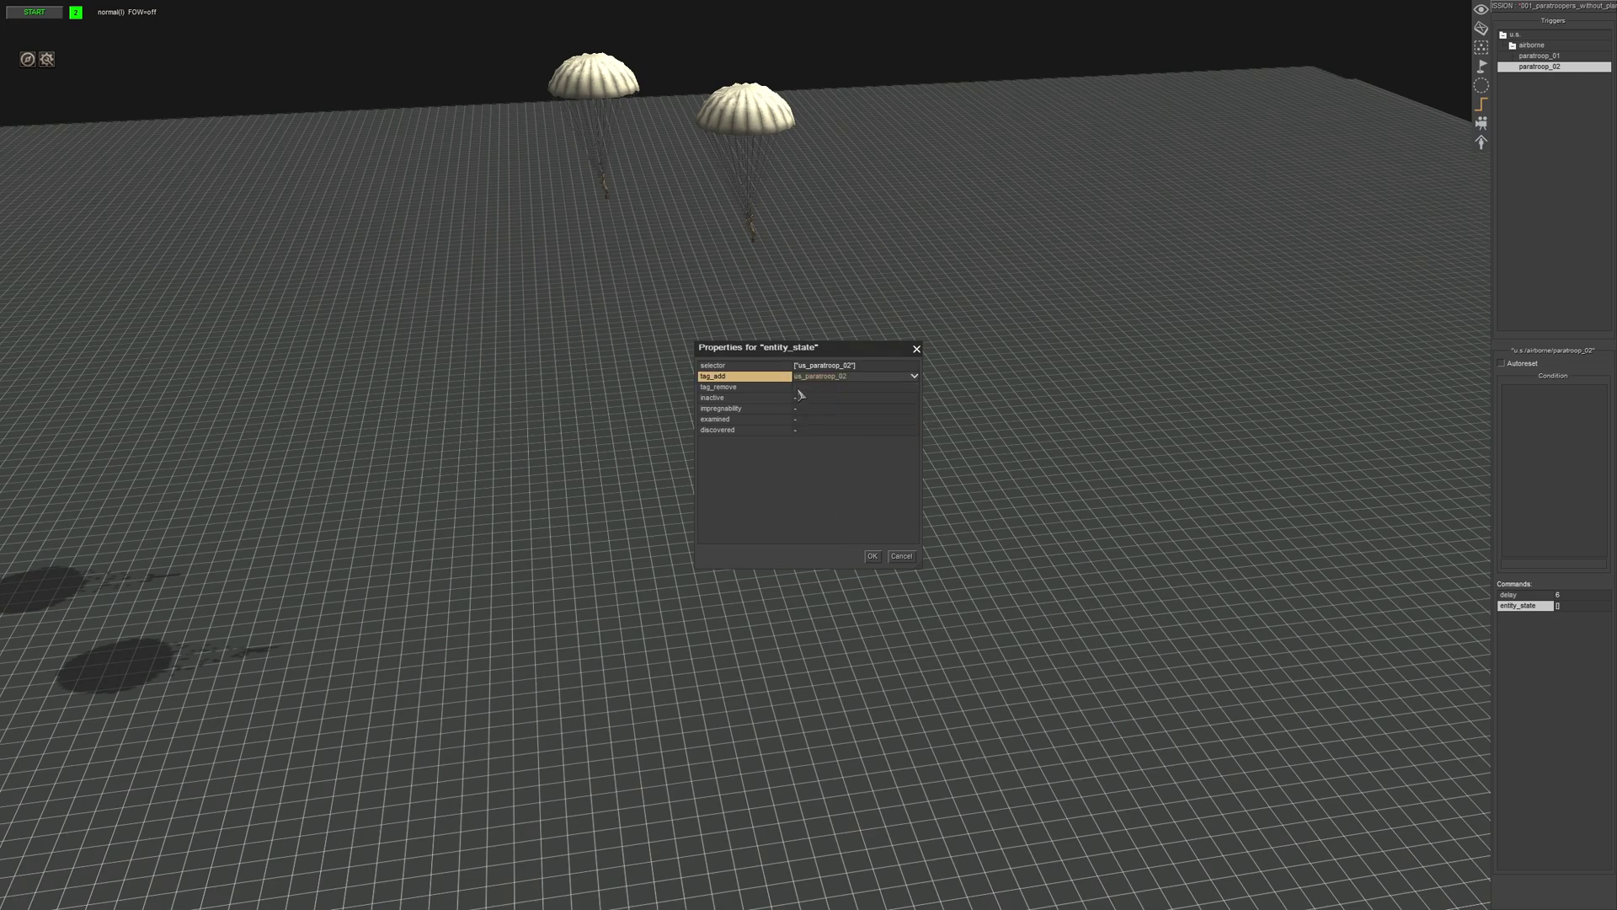
pyautogui.click(800, 396)
pyautogui.click(805, 399)
pyautogui.click(811, 418)
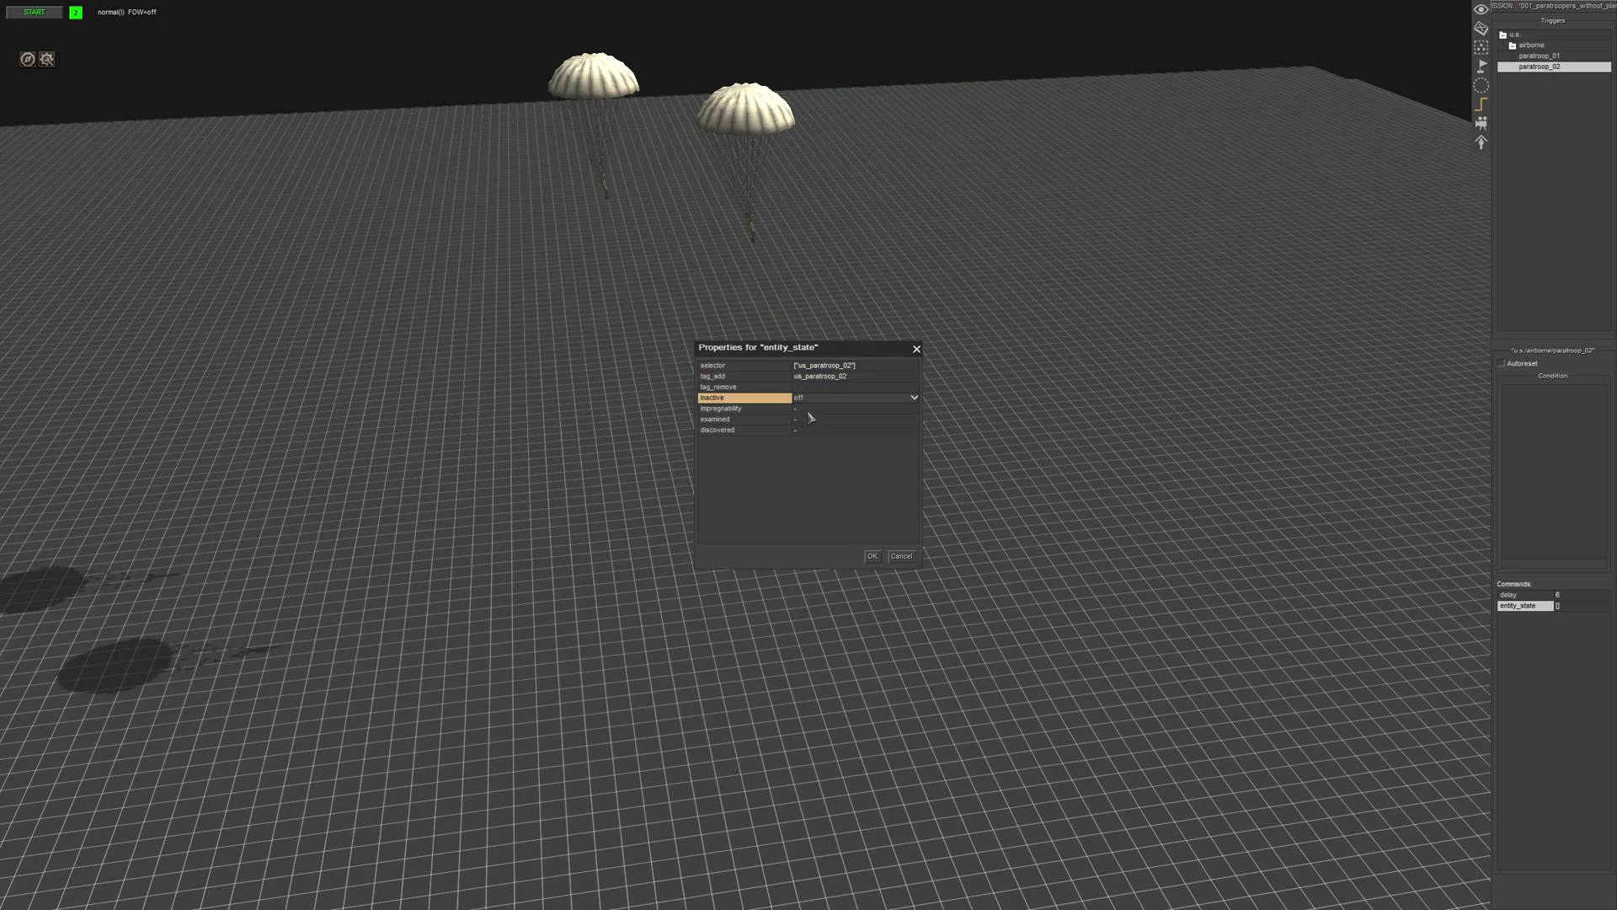
# Set examined and discovered to on in the entity_state command and confirm its properties.
pyautogui.click(811, 419)
pyautogui.click(811, 419)
pyautogui.click(802, 439)
pyautogui.click(805, 429)
pyautogui.click(805, 430)
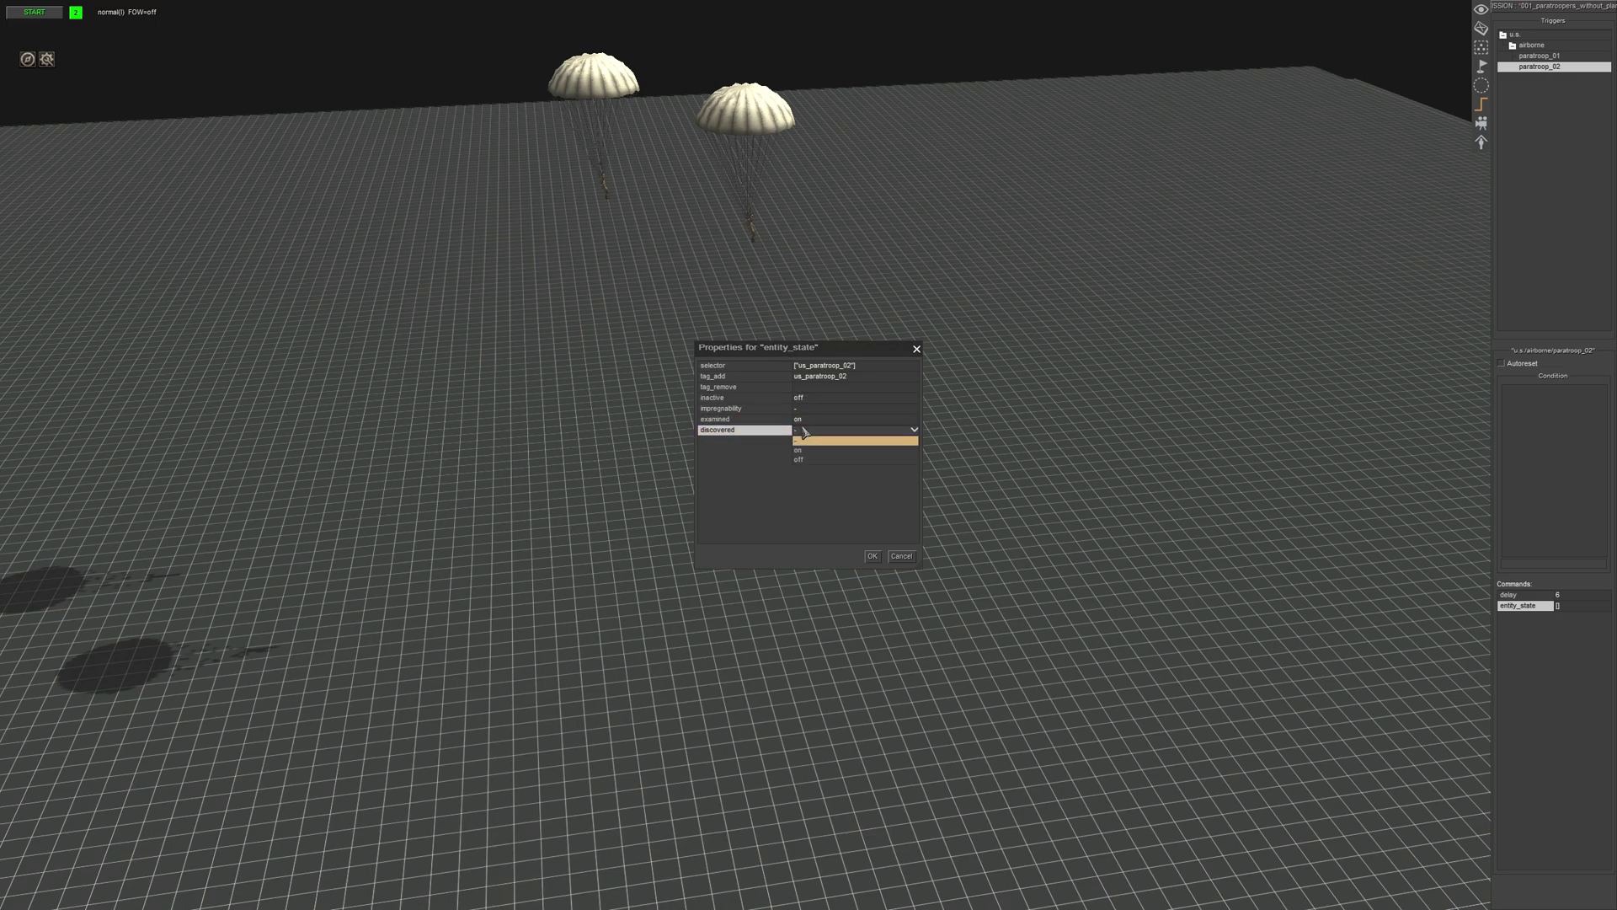
pyautogui.click(805, 451)
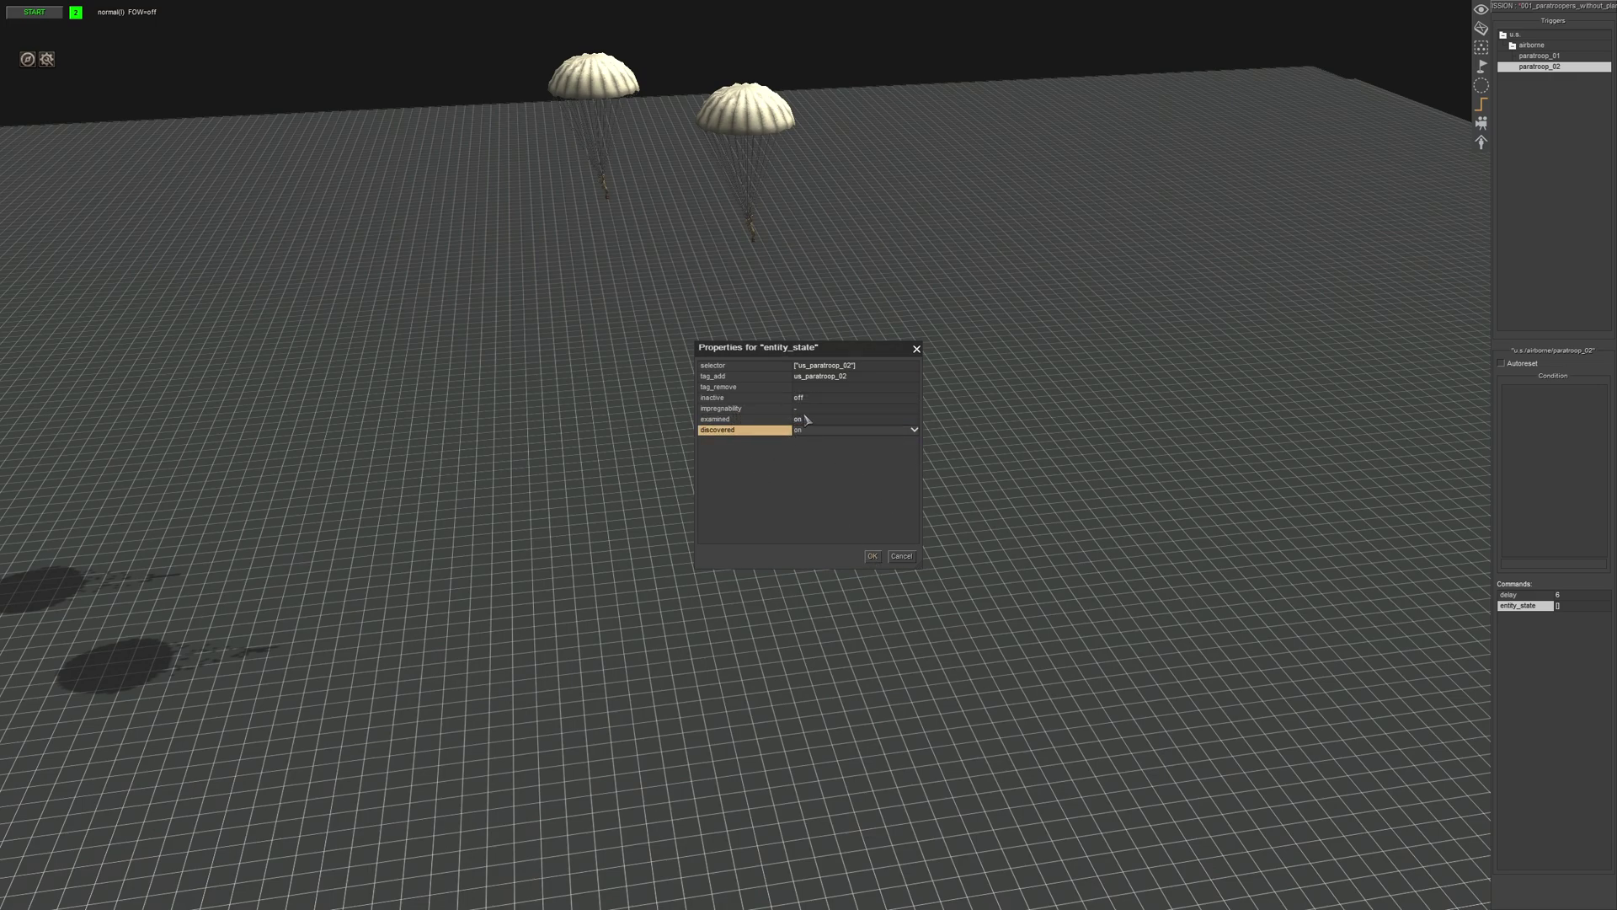
pyautogui.click(765, 410)
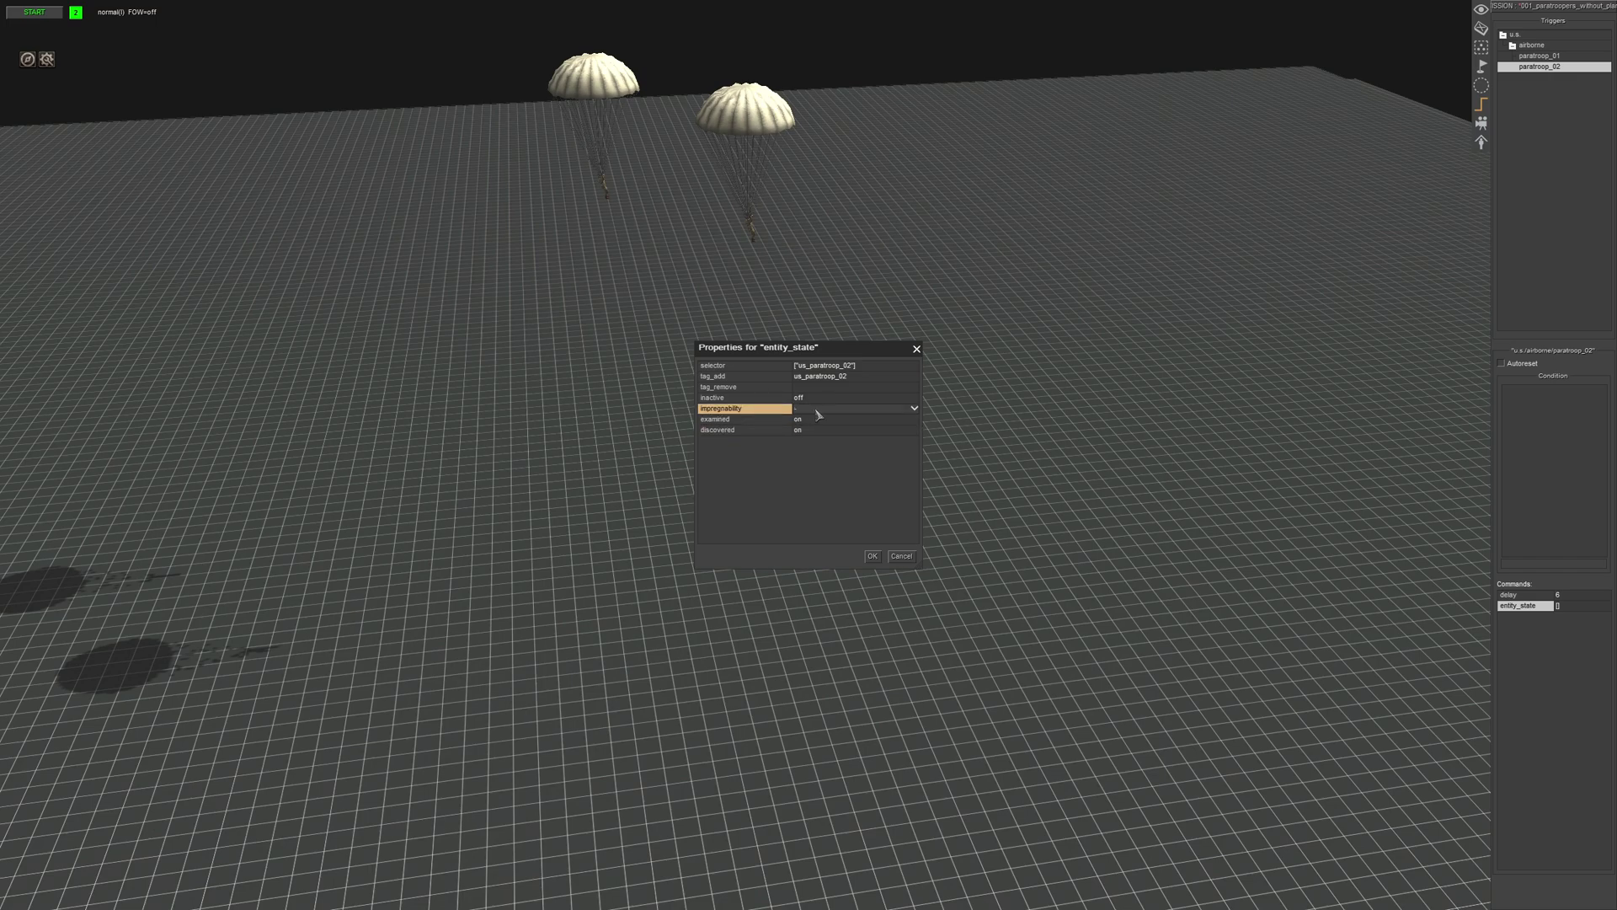
pyautogui.click(874, 557)
# Add an entity effect command to the paratroop_02 trigger with the effect name paratrooper.
pyautogui.rightClick(1519, 632)
pyautogui.click(1523, 634)
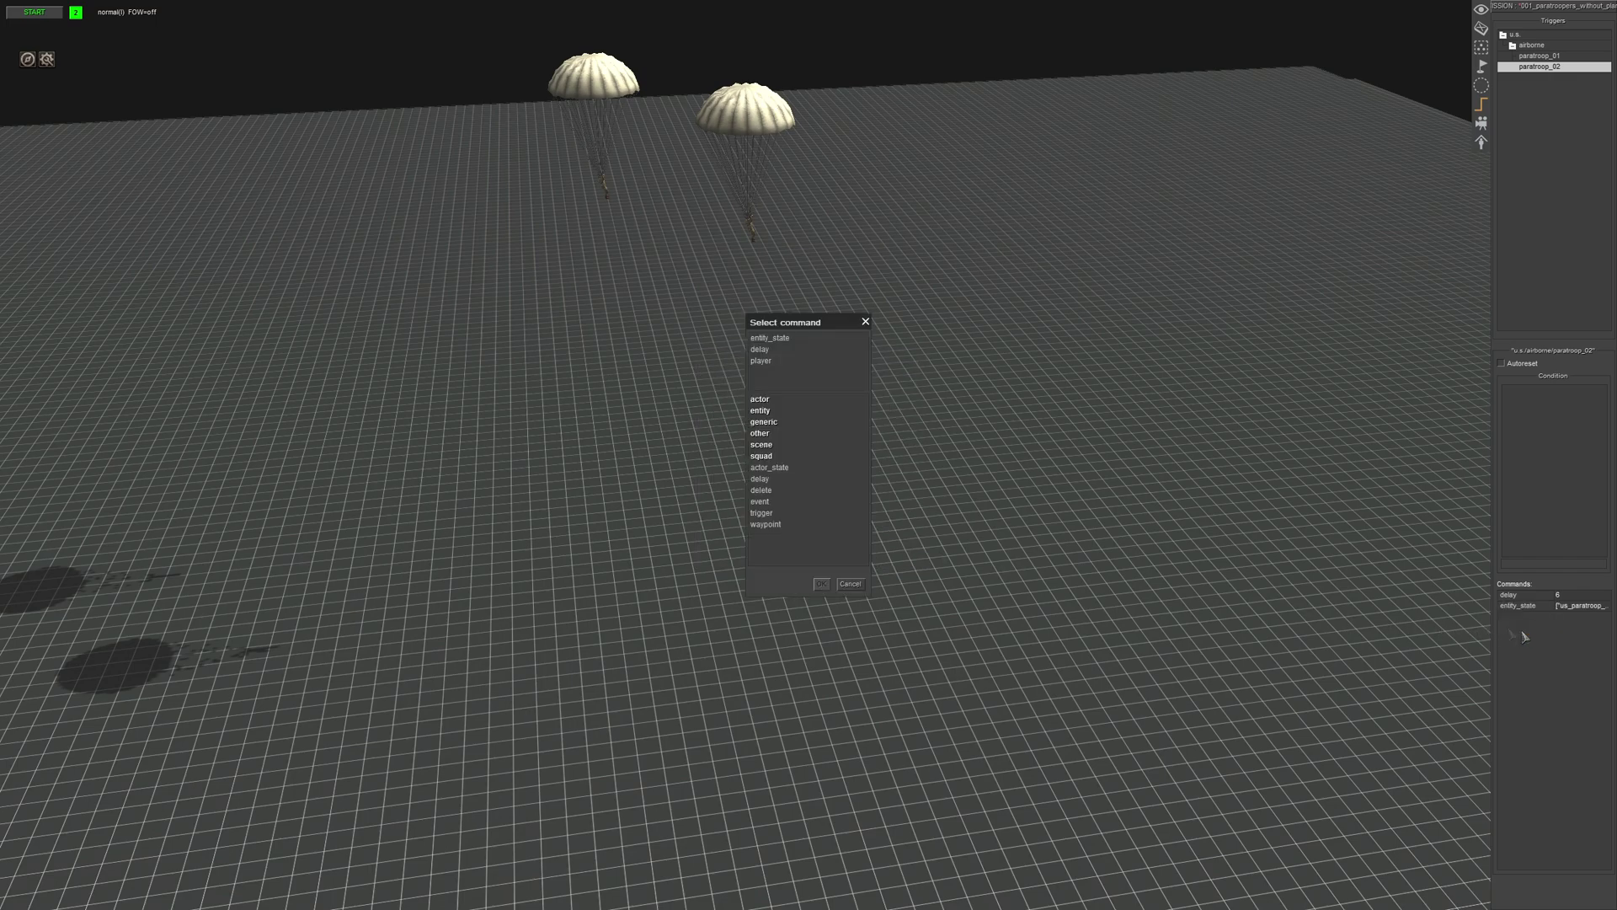
pyautogui.doubleClick(760, 411)
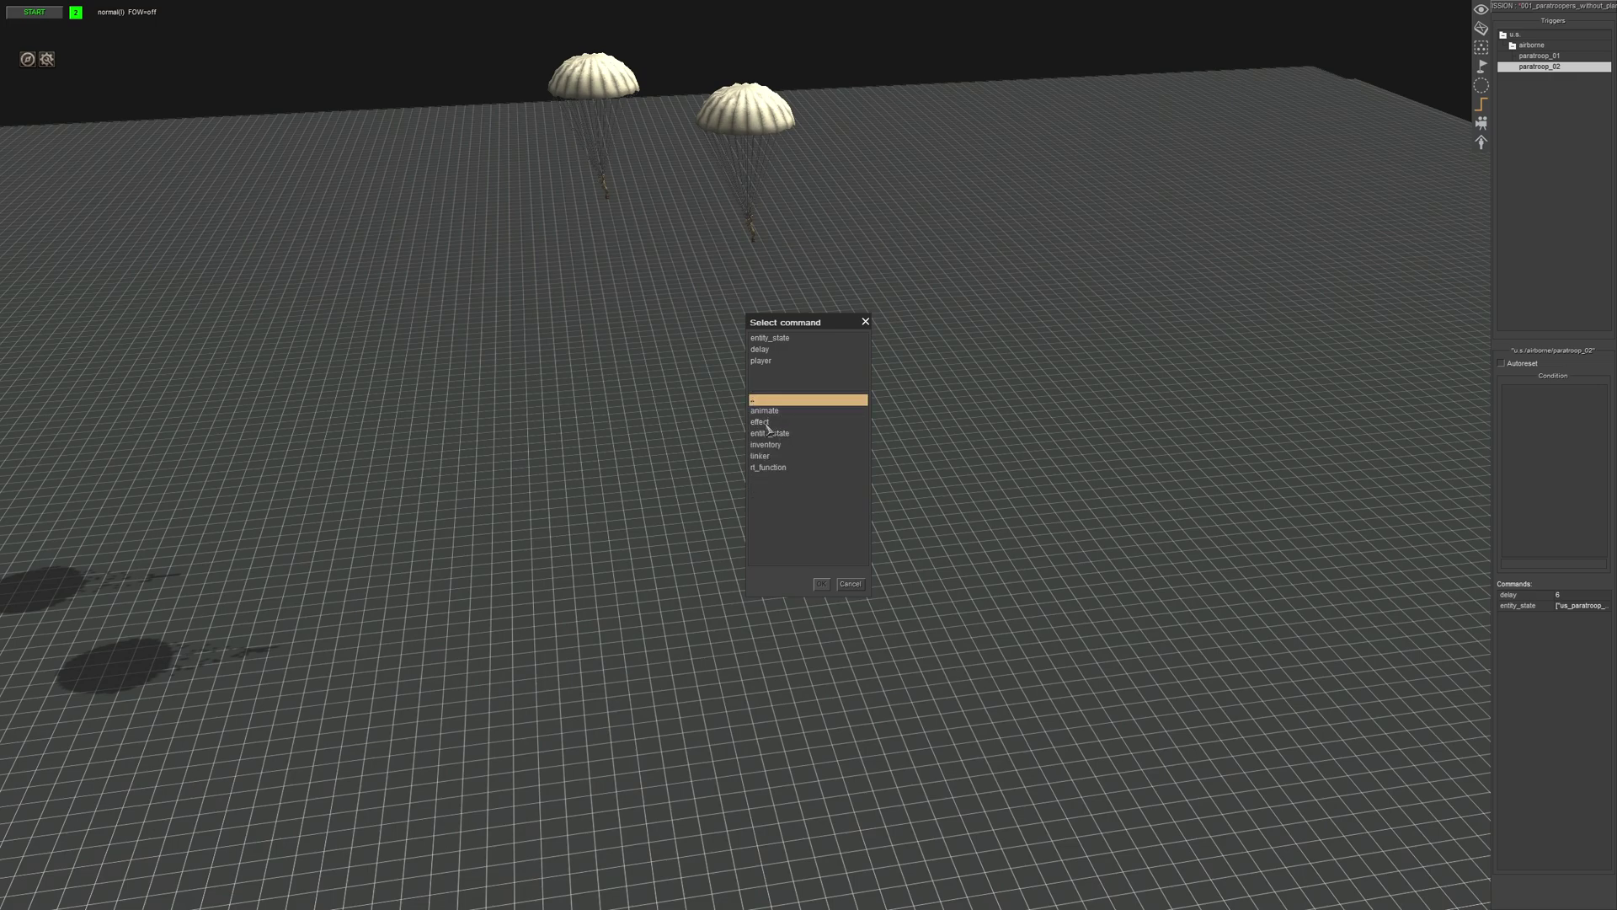
pyautogui.doubleClick(767, 423)
pyautogui.click(824, 377)
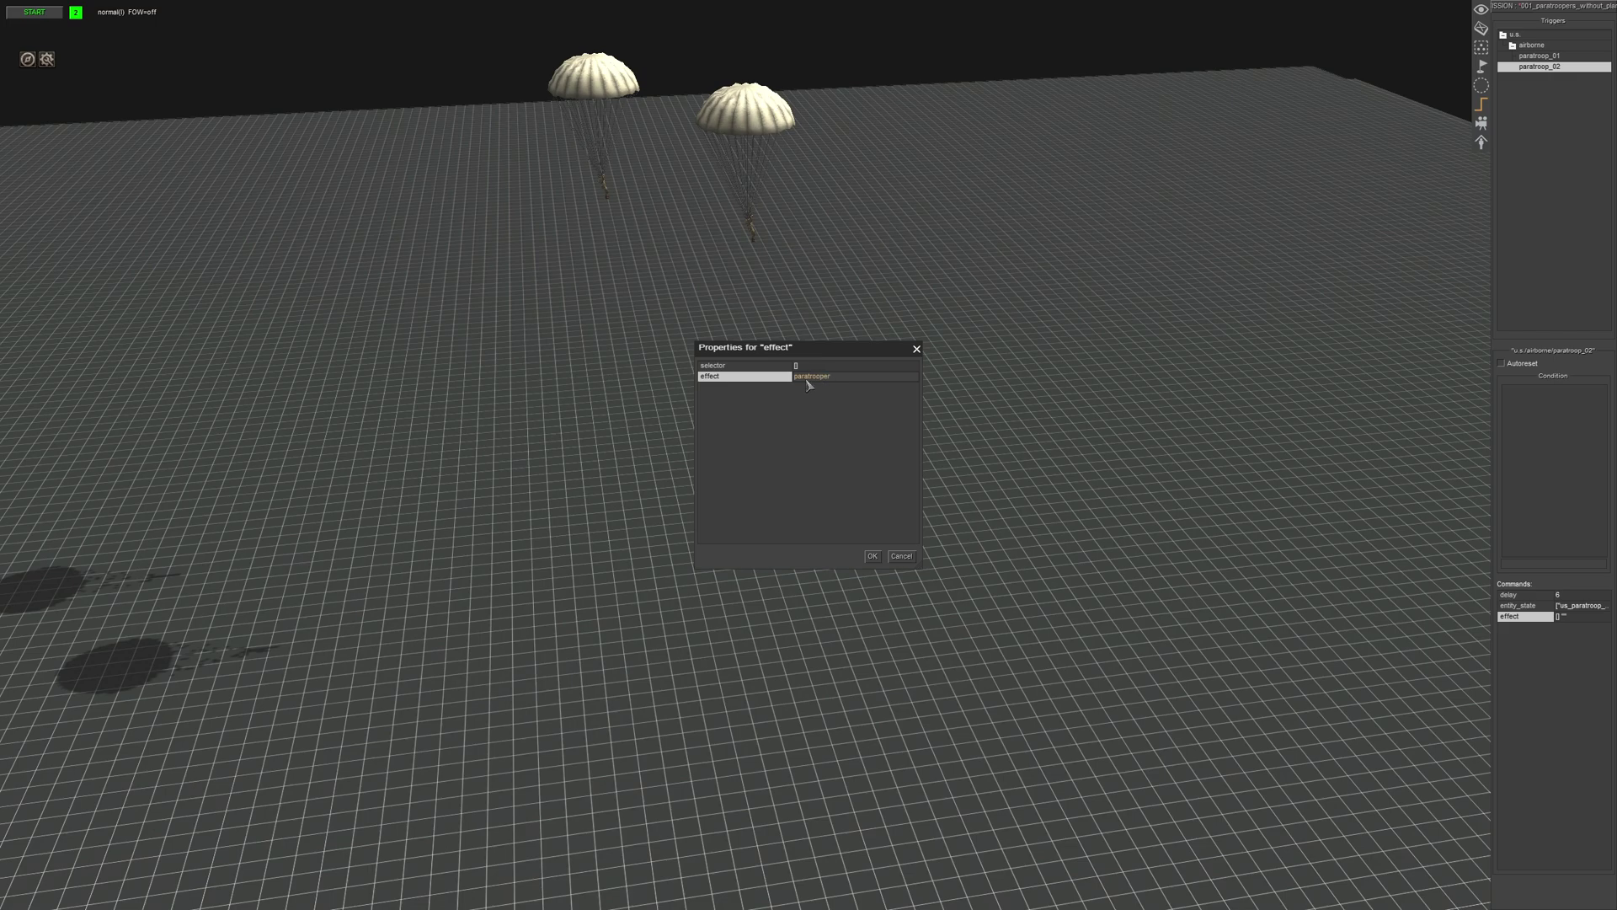
# Set the paratrooper effect command's selector tag to us_paratroop_02 and confirm the command.
pyautogui.doubleClick(810, 366)
pyautogui.click(821, 408)
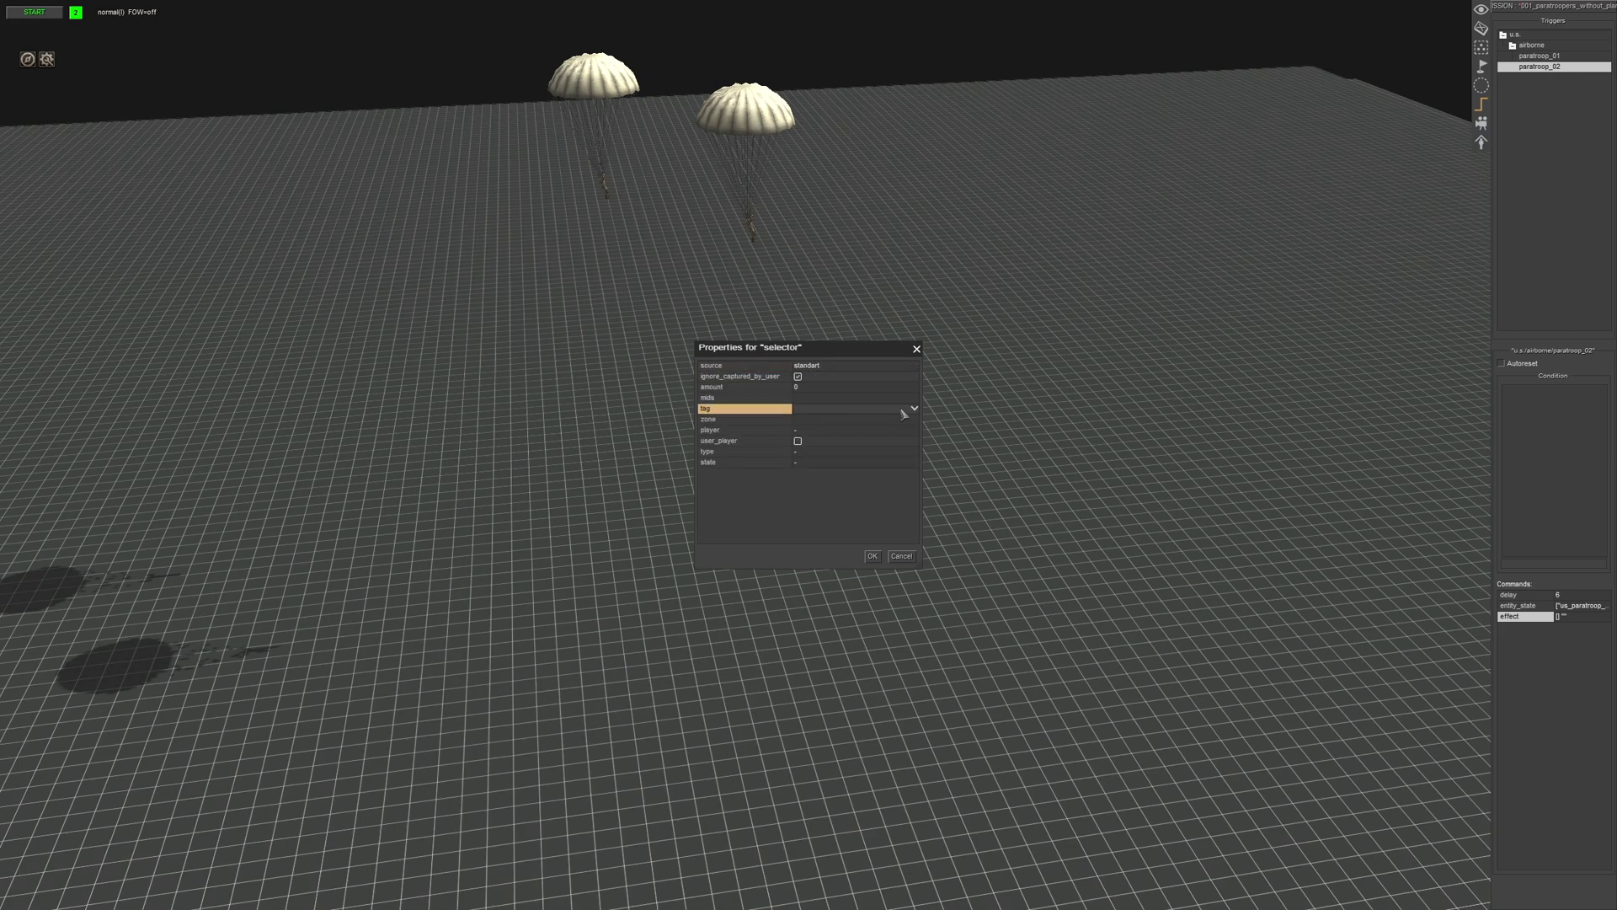
pyautogui.click(830, 409)
pyautogui.click(841, 460)
pyautogui.click(873, 556)
pyautogui.click(869, 554)
# Review the properties of the entity_state command in the paratroop_02 trigger.
pyautogui.doubleClick(1527, 606)
pyautogui.click(872, 556)
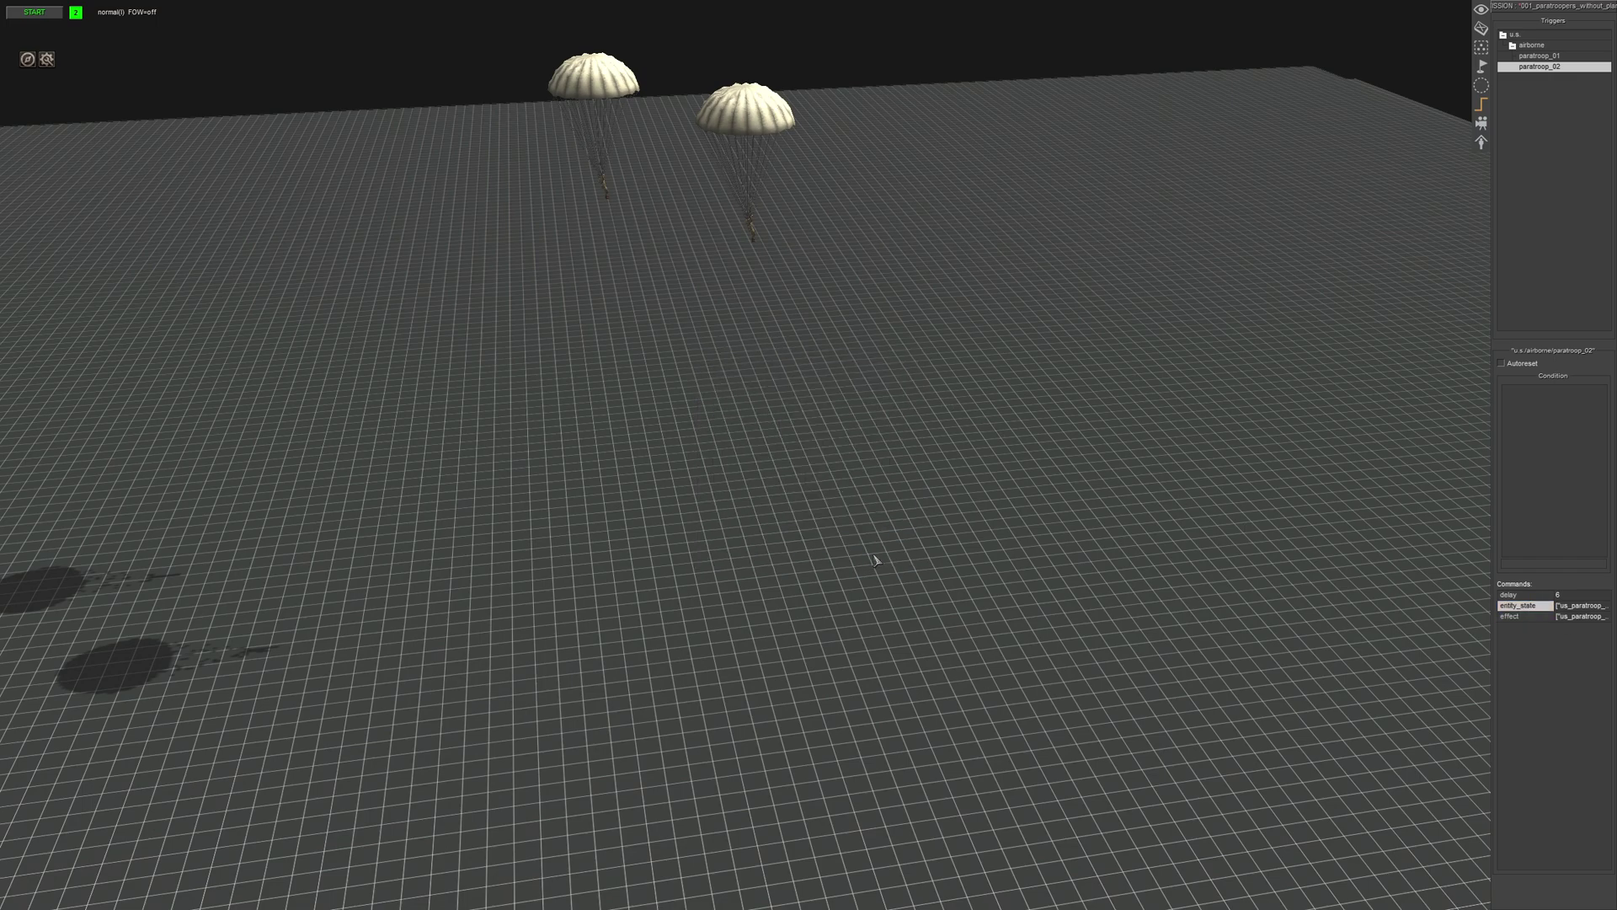
pyautogui.click(1507, 619)
# Add a second entity_state command to the paratroop_02 trigger with tag_remove set to hidden.
pyautogui.rightClick(1533, 633)
pyautogui.click(1538, 637)
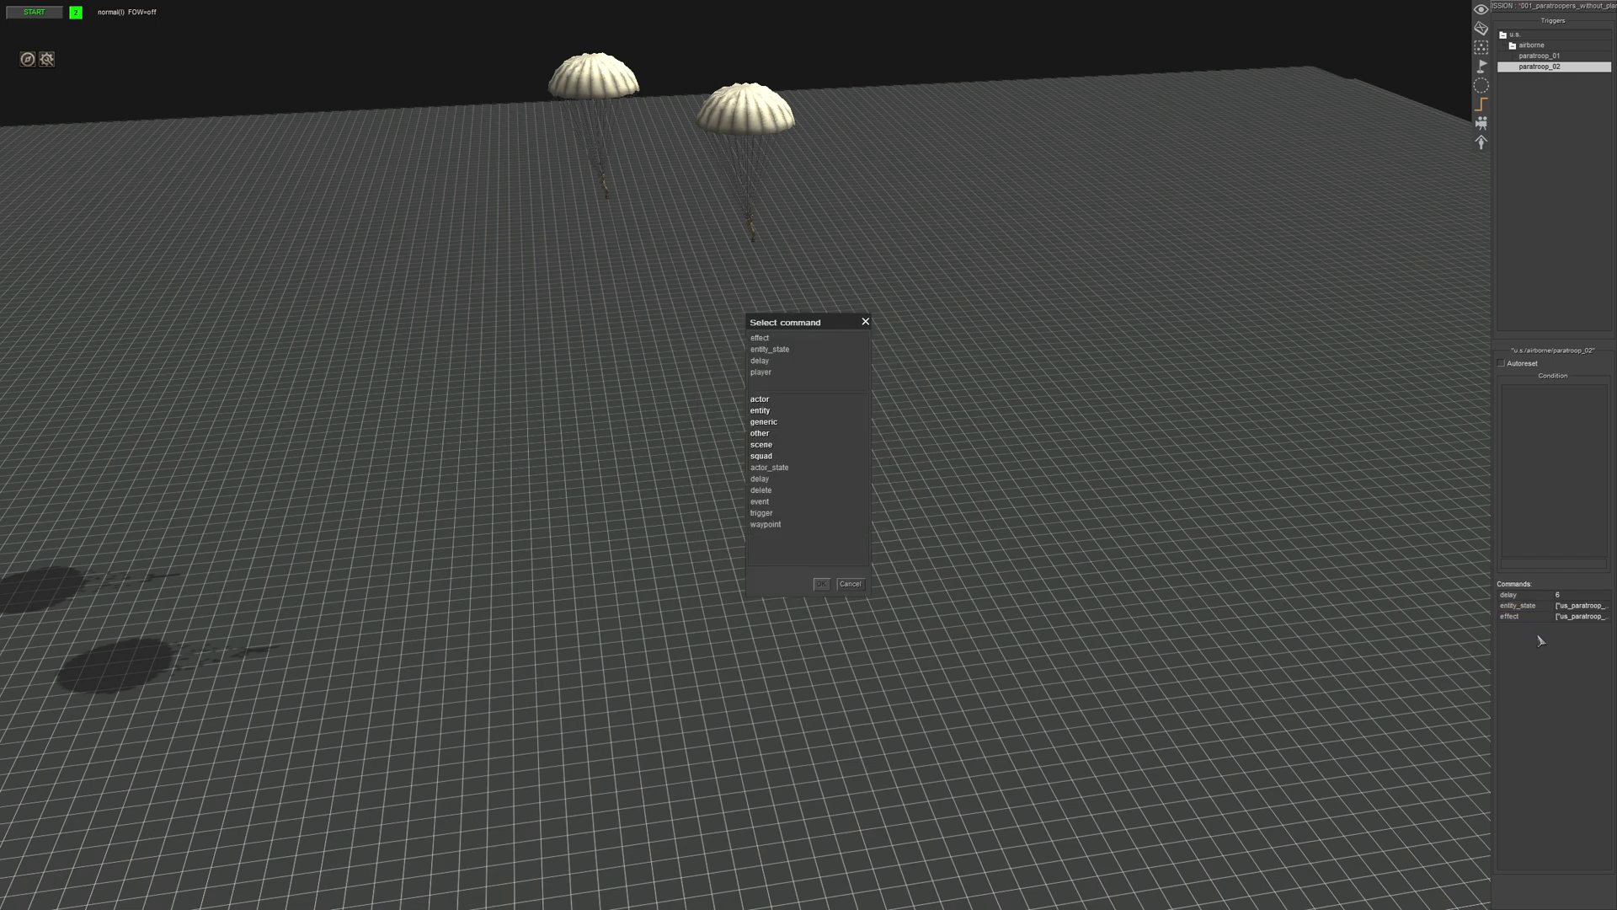
pyautogui.doubleClick(773, 352)
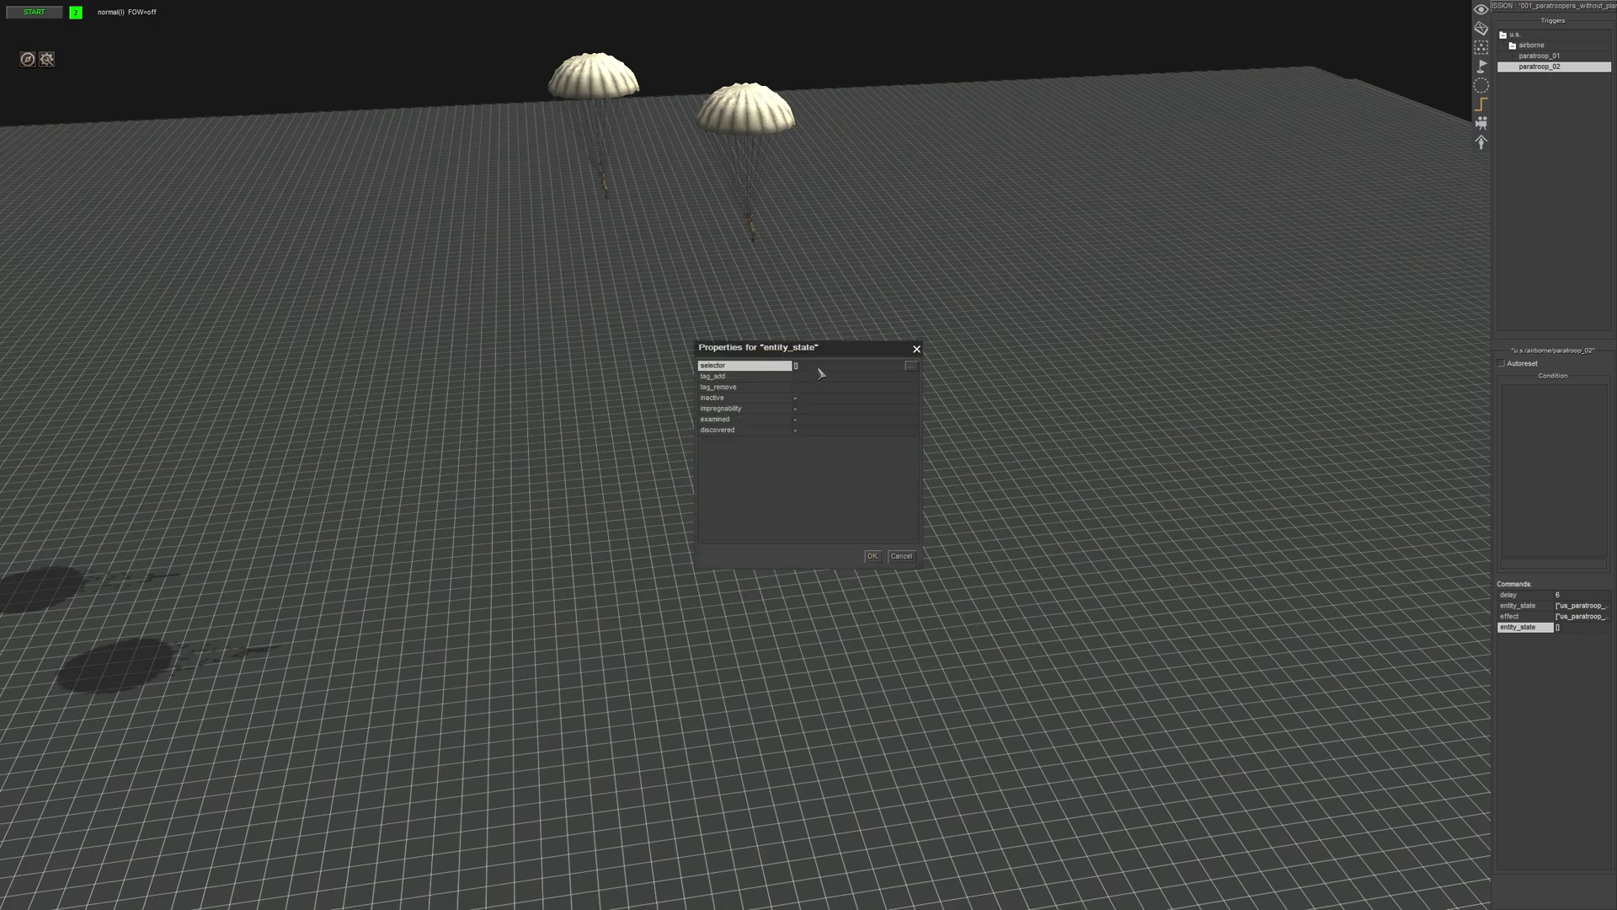
pyautogui.click(819, 389)
pyautogui.click(916, 389)
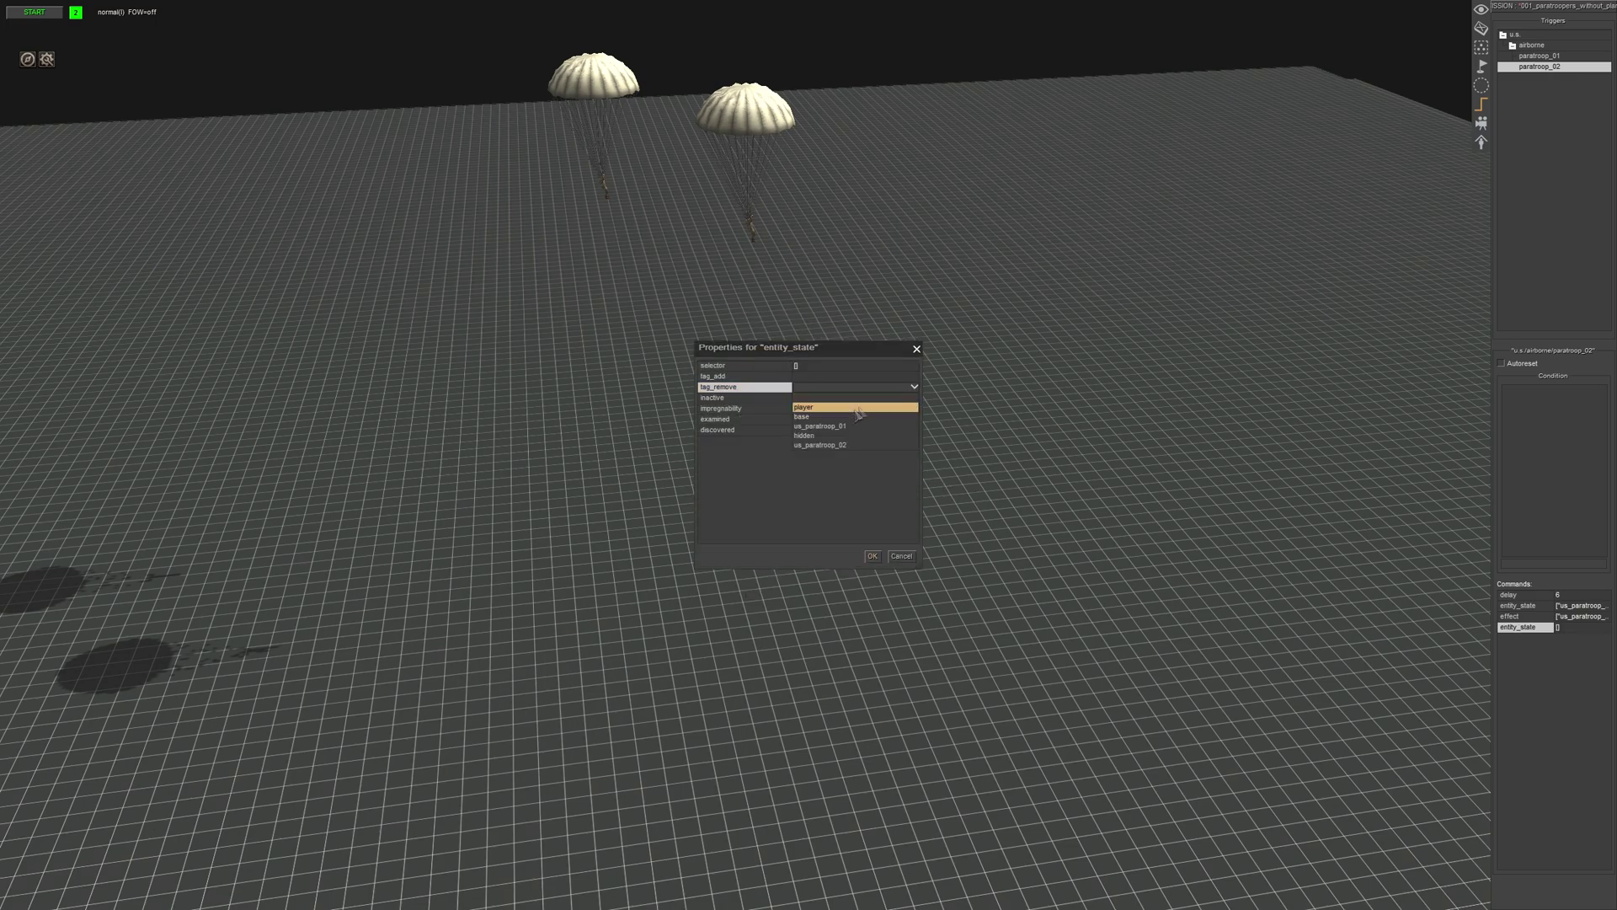
pyautogui.click(822, 438)
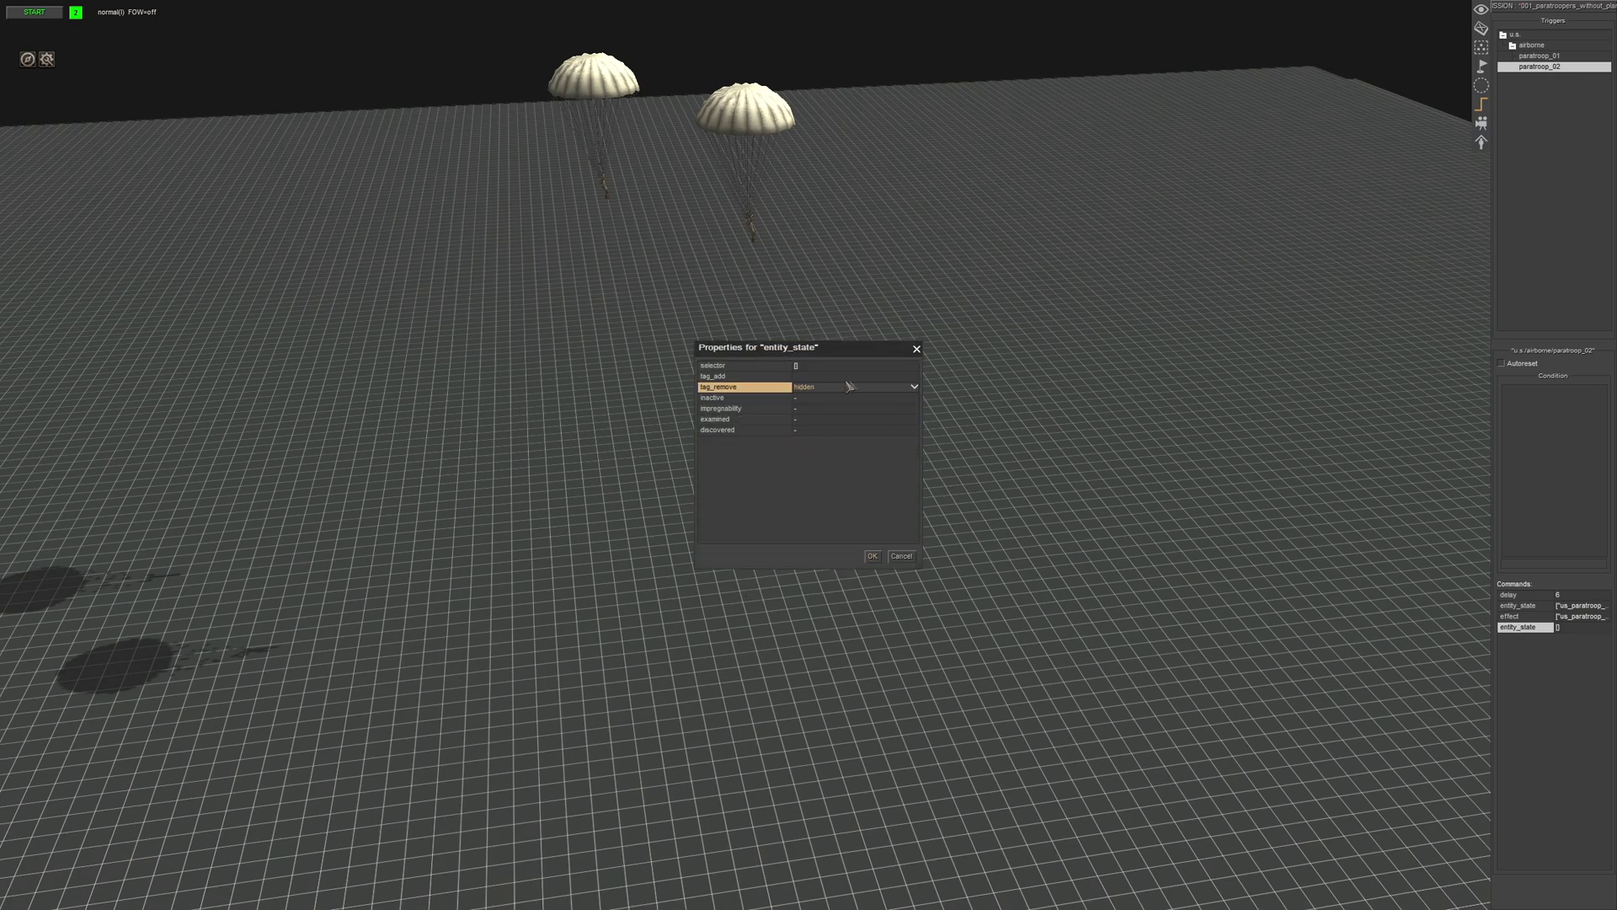
# Set inactive to off and both examined and discovered to on in the second entity_state command.
pyautogui.click(816, 400)
pyautogui.click(816, 427)
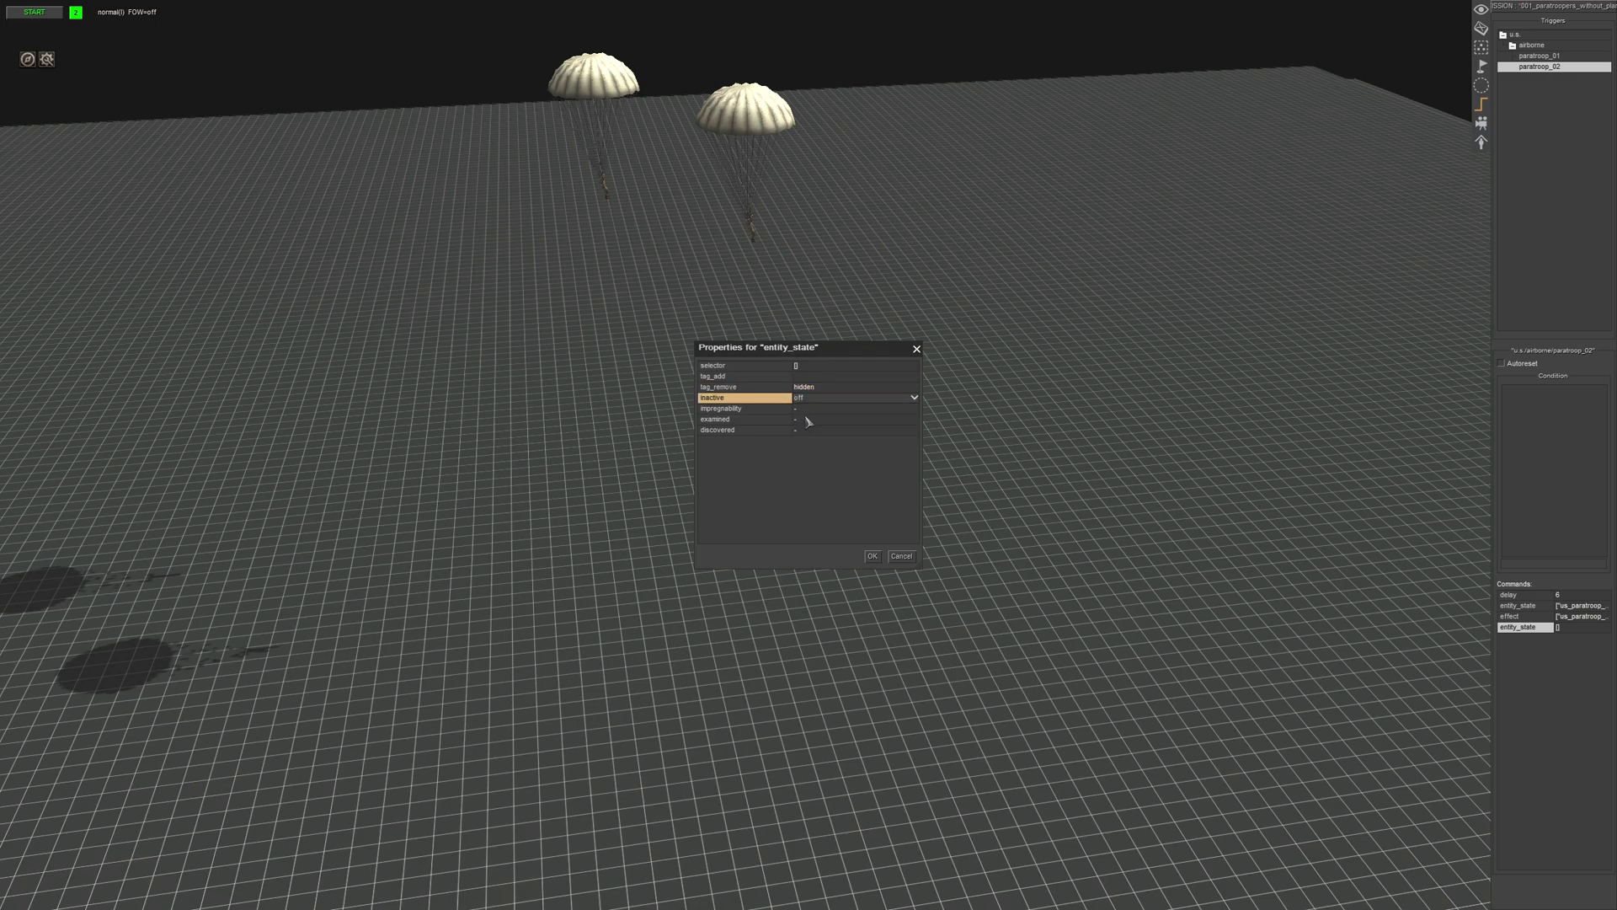
pyautogui.click(815, 418)
pyautogui.click(815, 437)
pyautogui.click(813, 430)
pyautogui.click(809, 449)
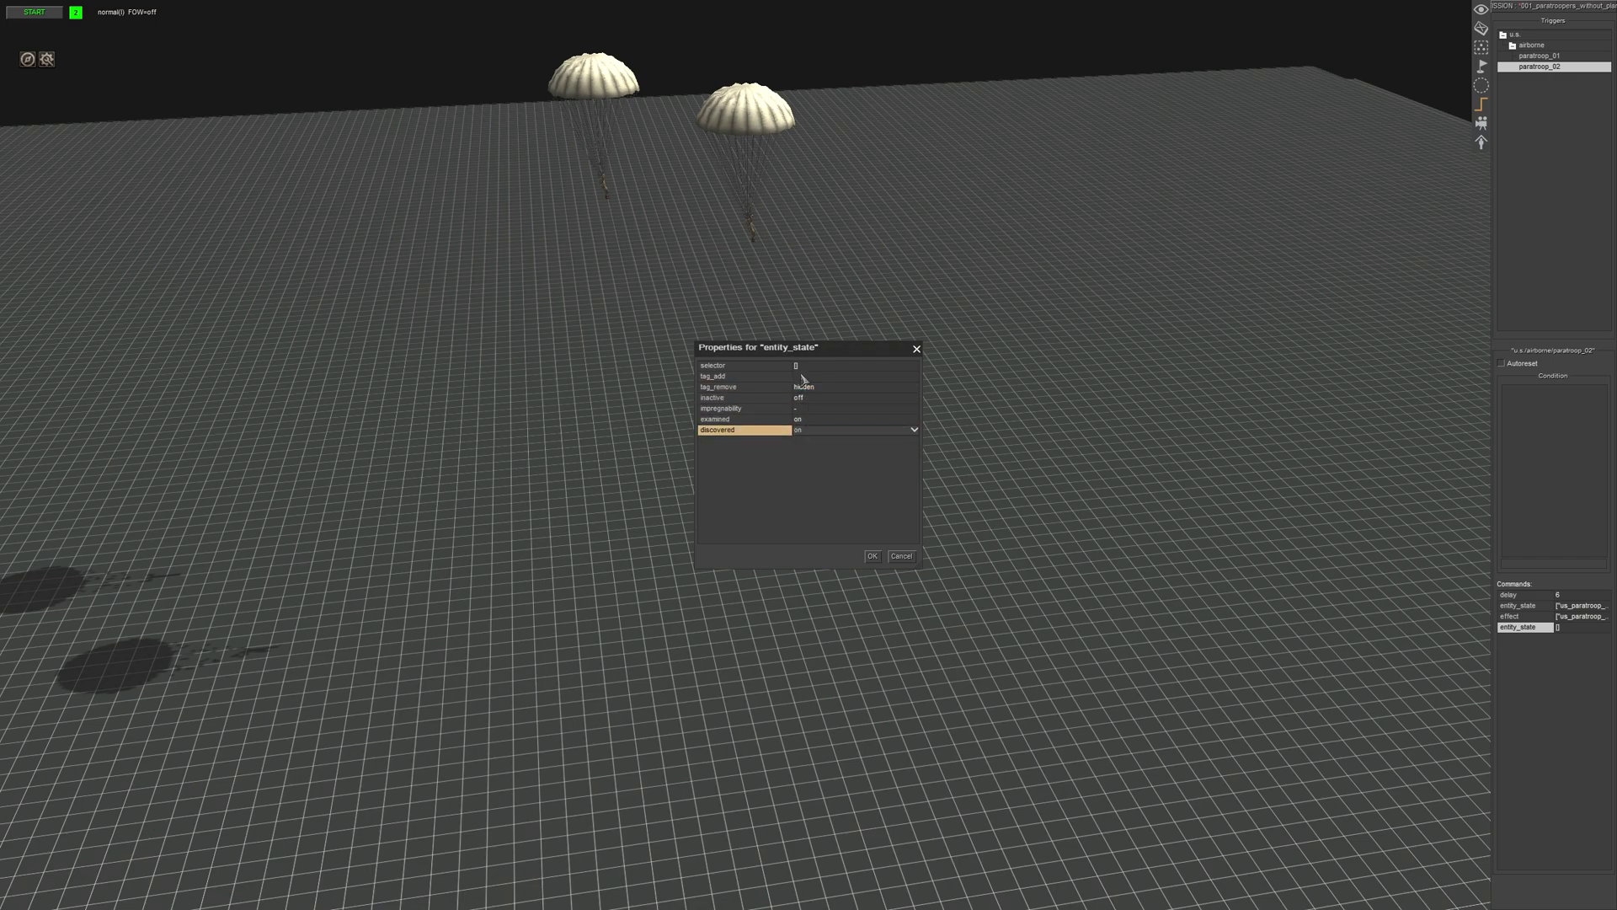
# Set the second entity_state command's selector tag to us_paratroop_02 and confirm the command.
pyautogui.click(808, 366)
pyautogui.click(830, 408)
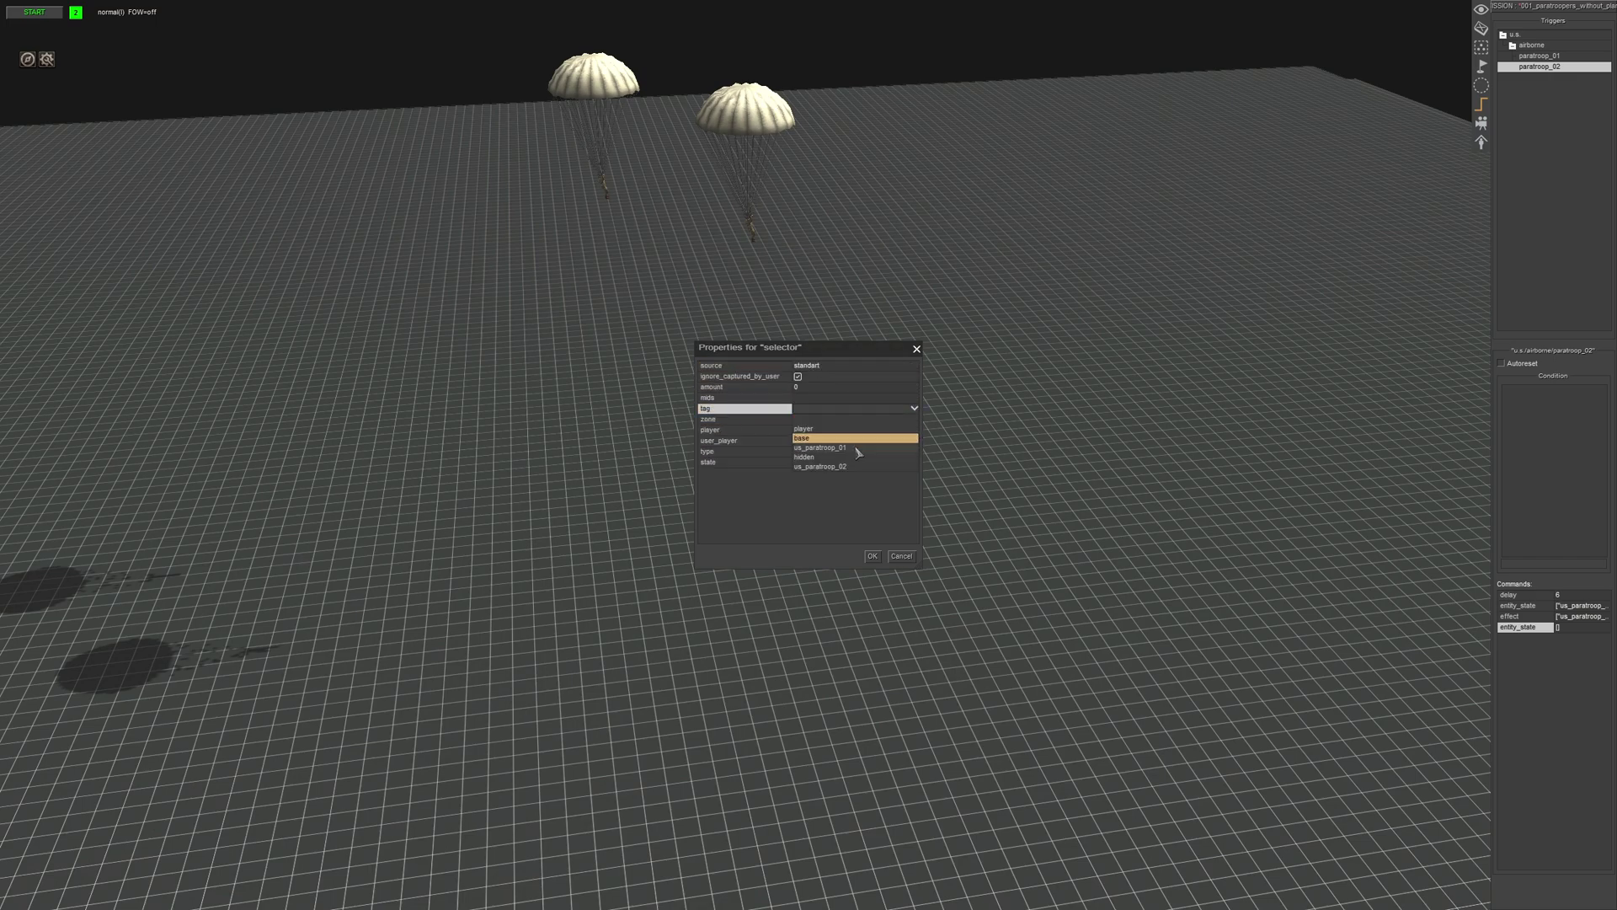
pyautogui.click(834, 466)
pyautogui.click(873, 556)
pyautogui.click(876, 556)
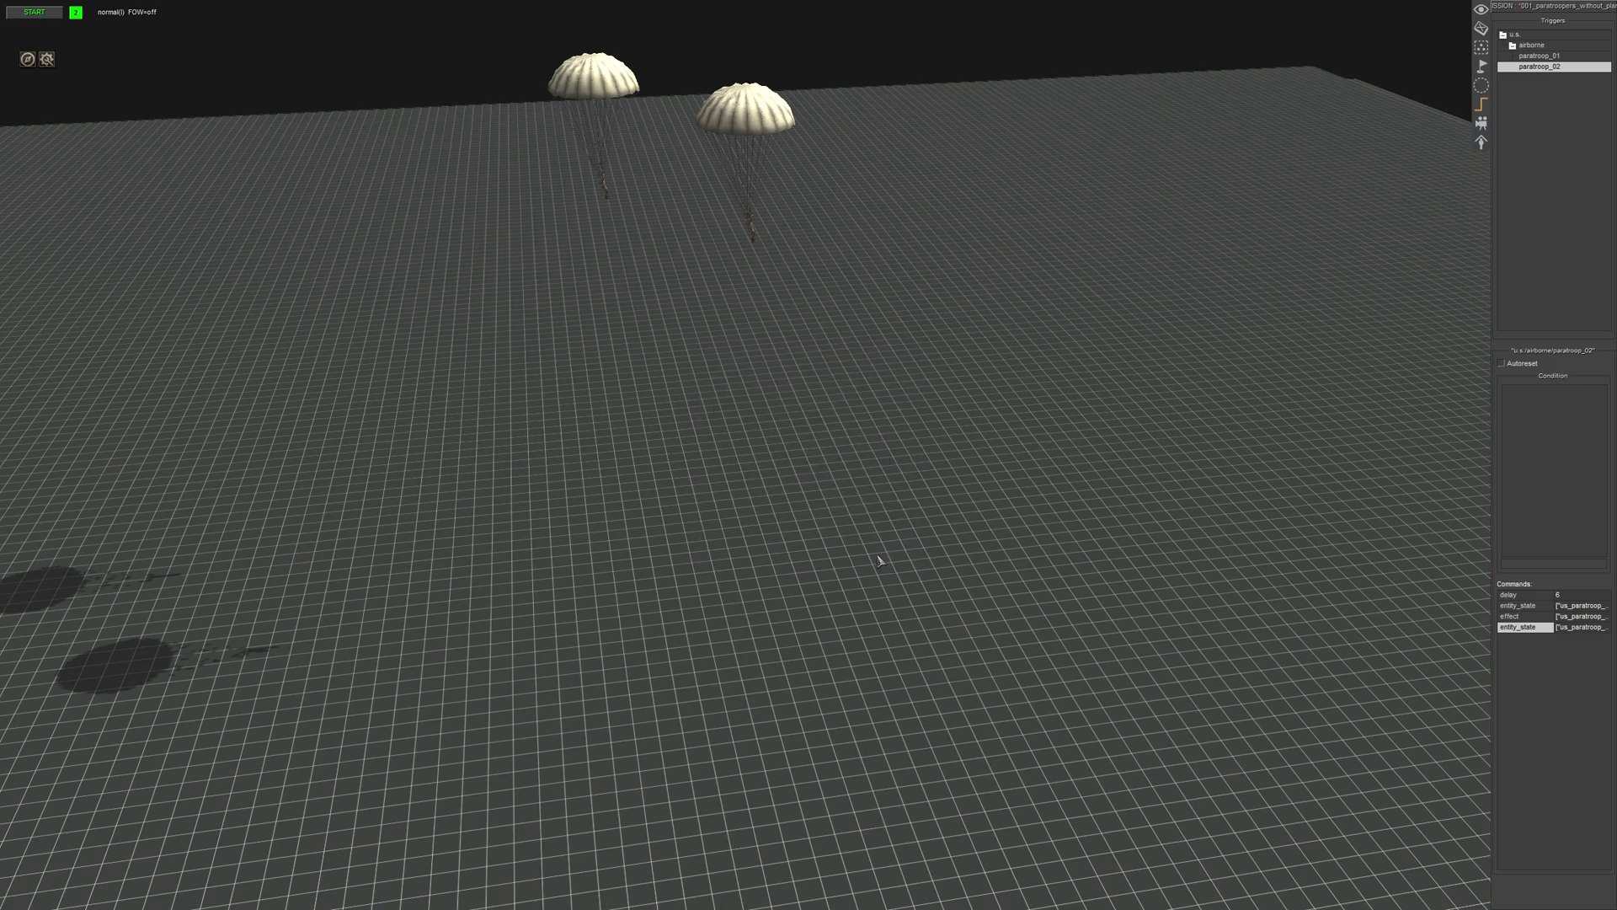
# Add a second effect command to the paratroop_02 trigger, enter its effect name, and set its selector tag to us_paratroop_02.
pyautogui.click(1526, 618)
pyautogui.rightClick(1525, 661)
pyautogui.click(1541, 665)
pyautogui.doubleClick(766, 351)
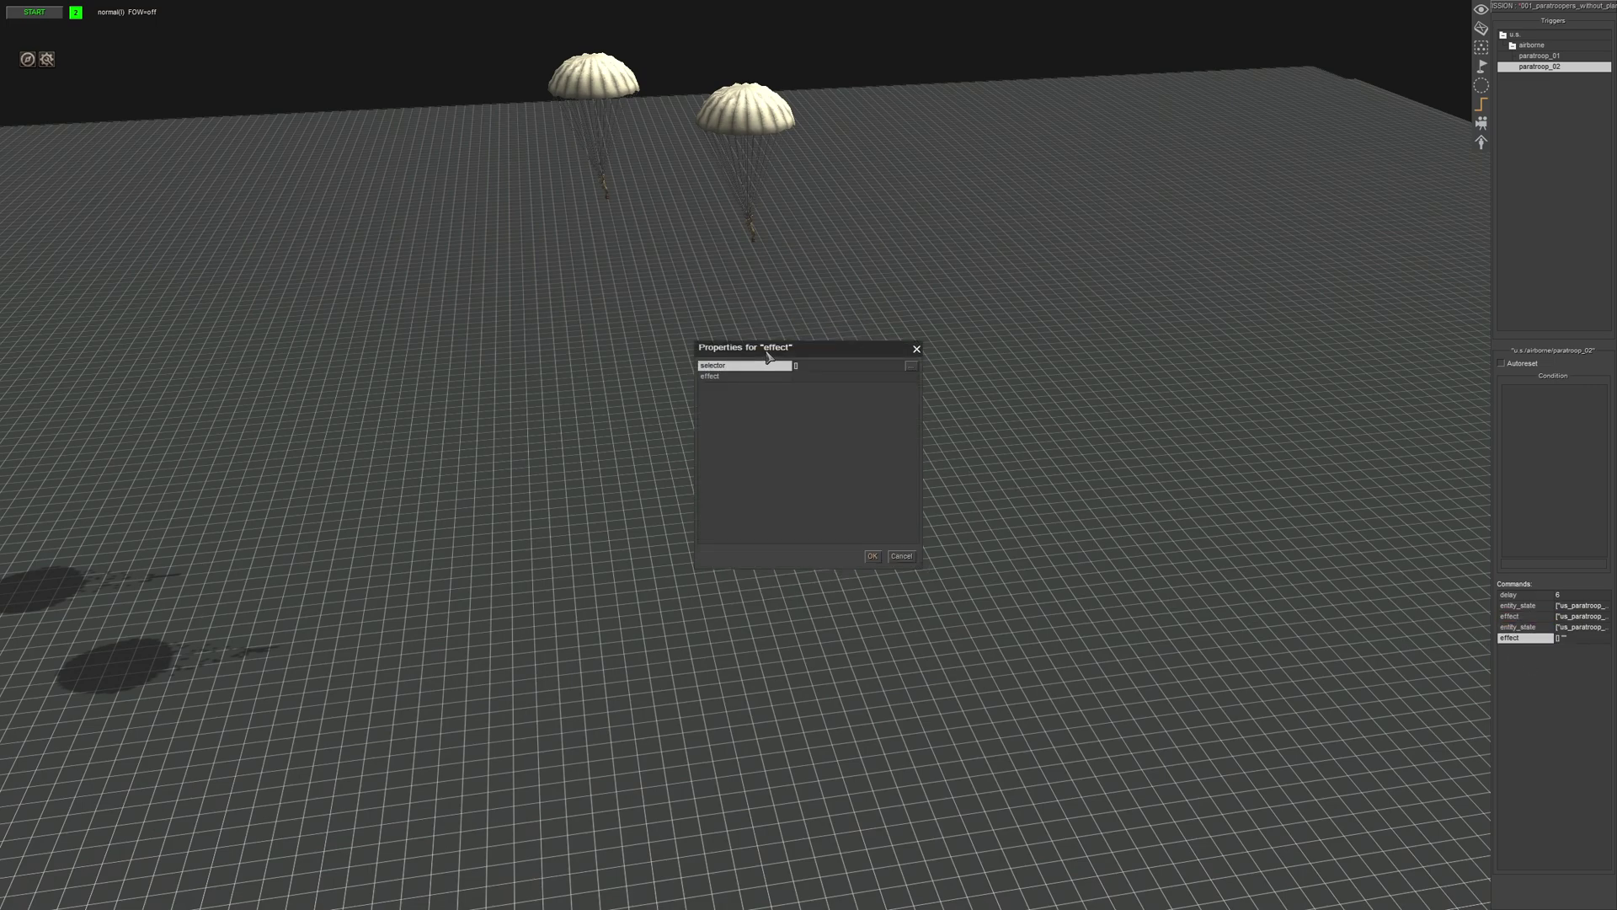
pyautogui.click(823, 378)
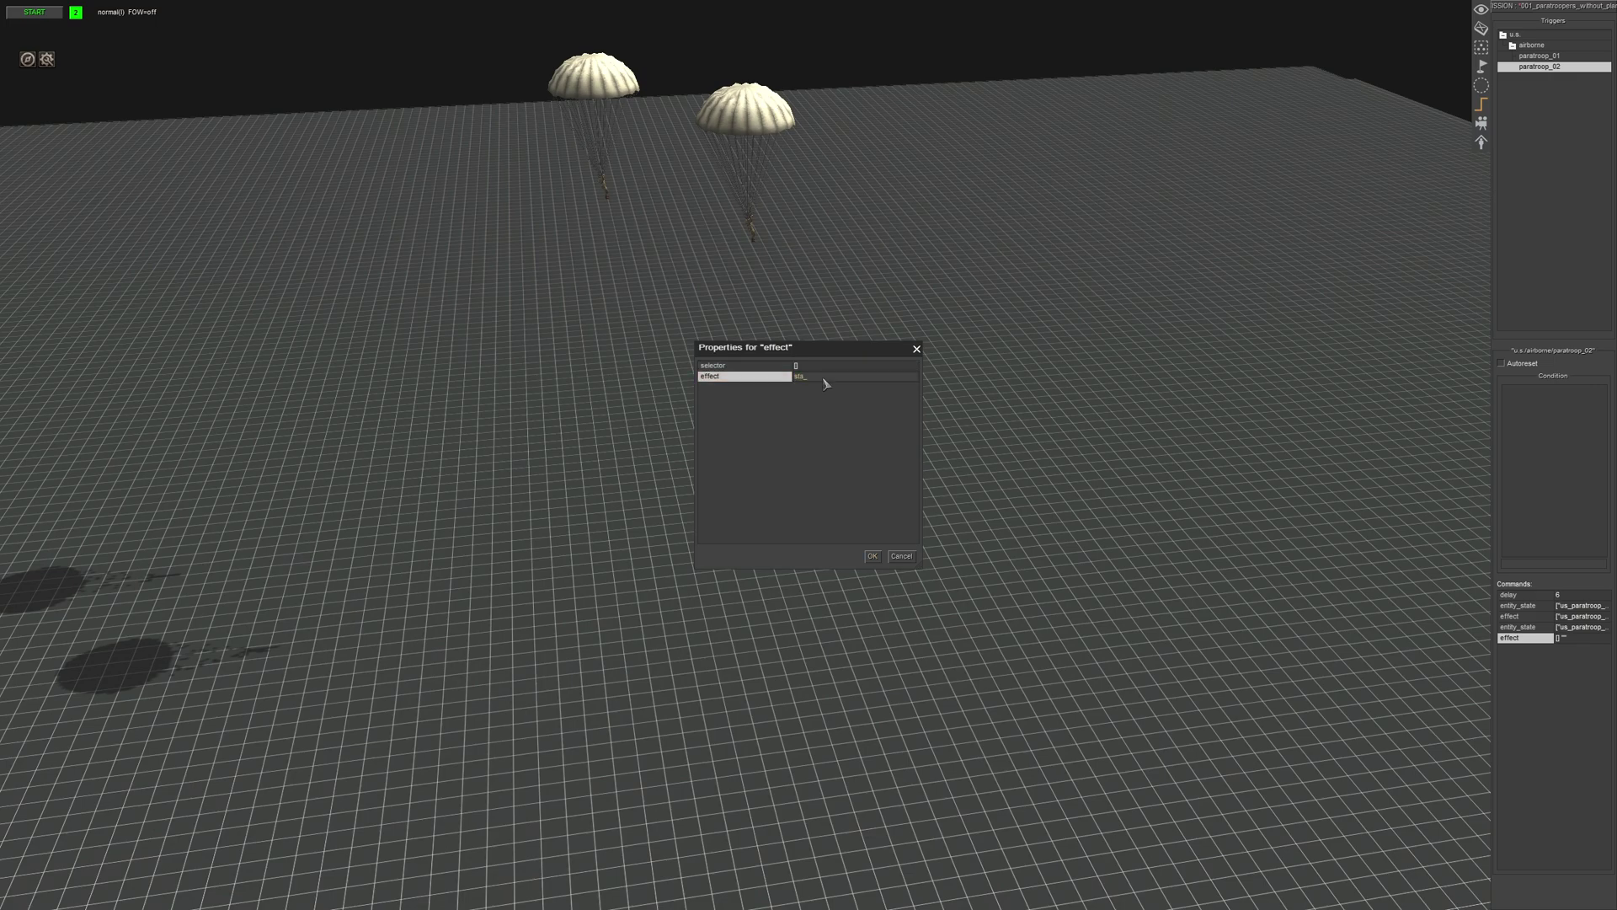
pyautogui.click(800, 365)
pyautogui.click(816, 410)
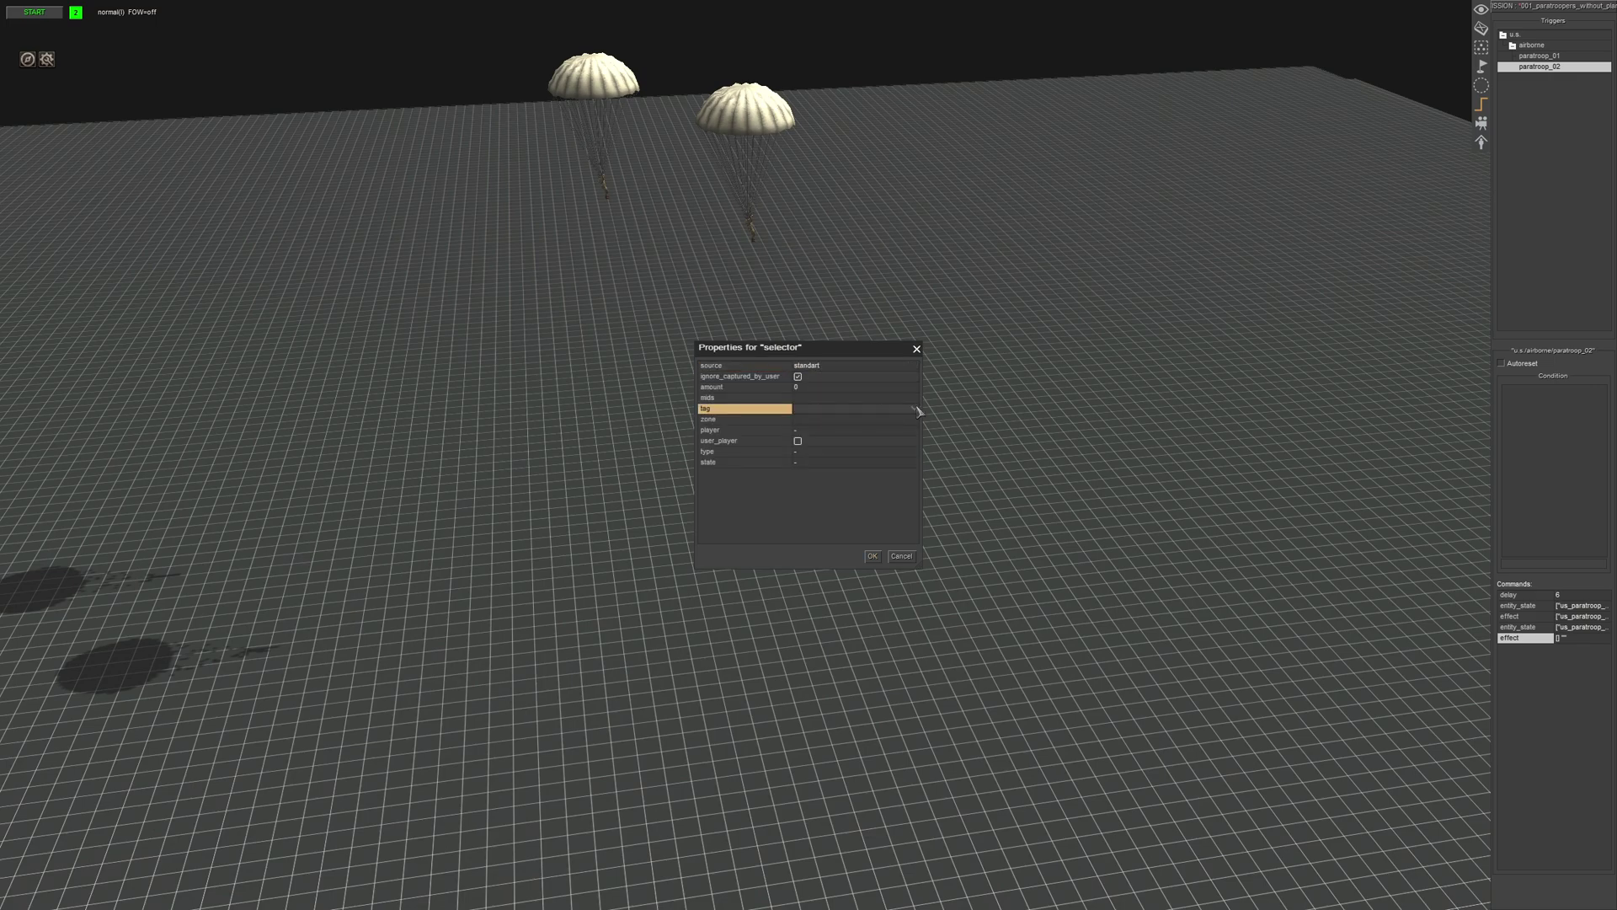
pyautogui.click(916, 410)
pyautogui.click(830, 458)
pyautogui.click(873, 556)
pyautogui.click(873, 556)
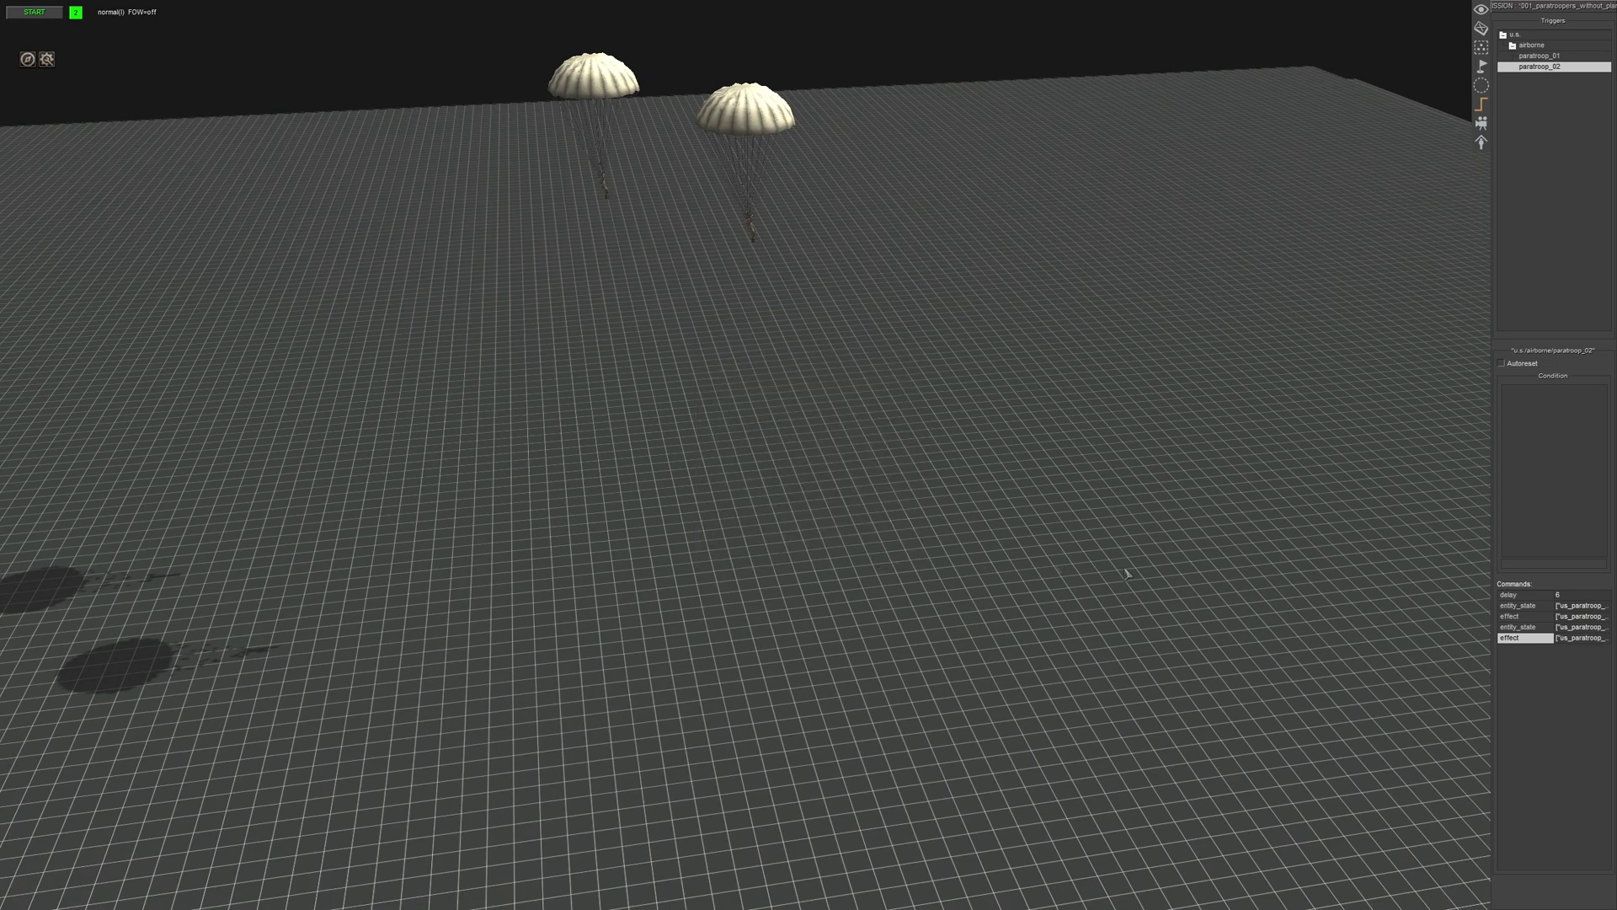
# Add a second delay command with a time of 6 at the end of the paratroop_02 trigger.
pyautogui.rightClick(1525, 686)
pyautogui.click(1543, 693)
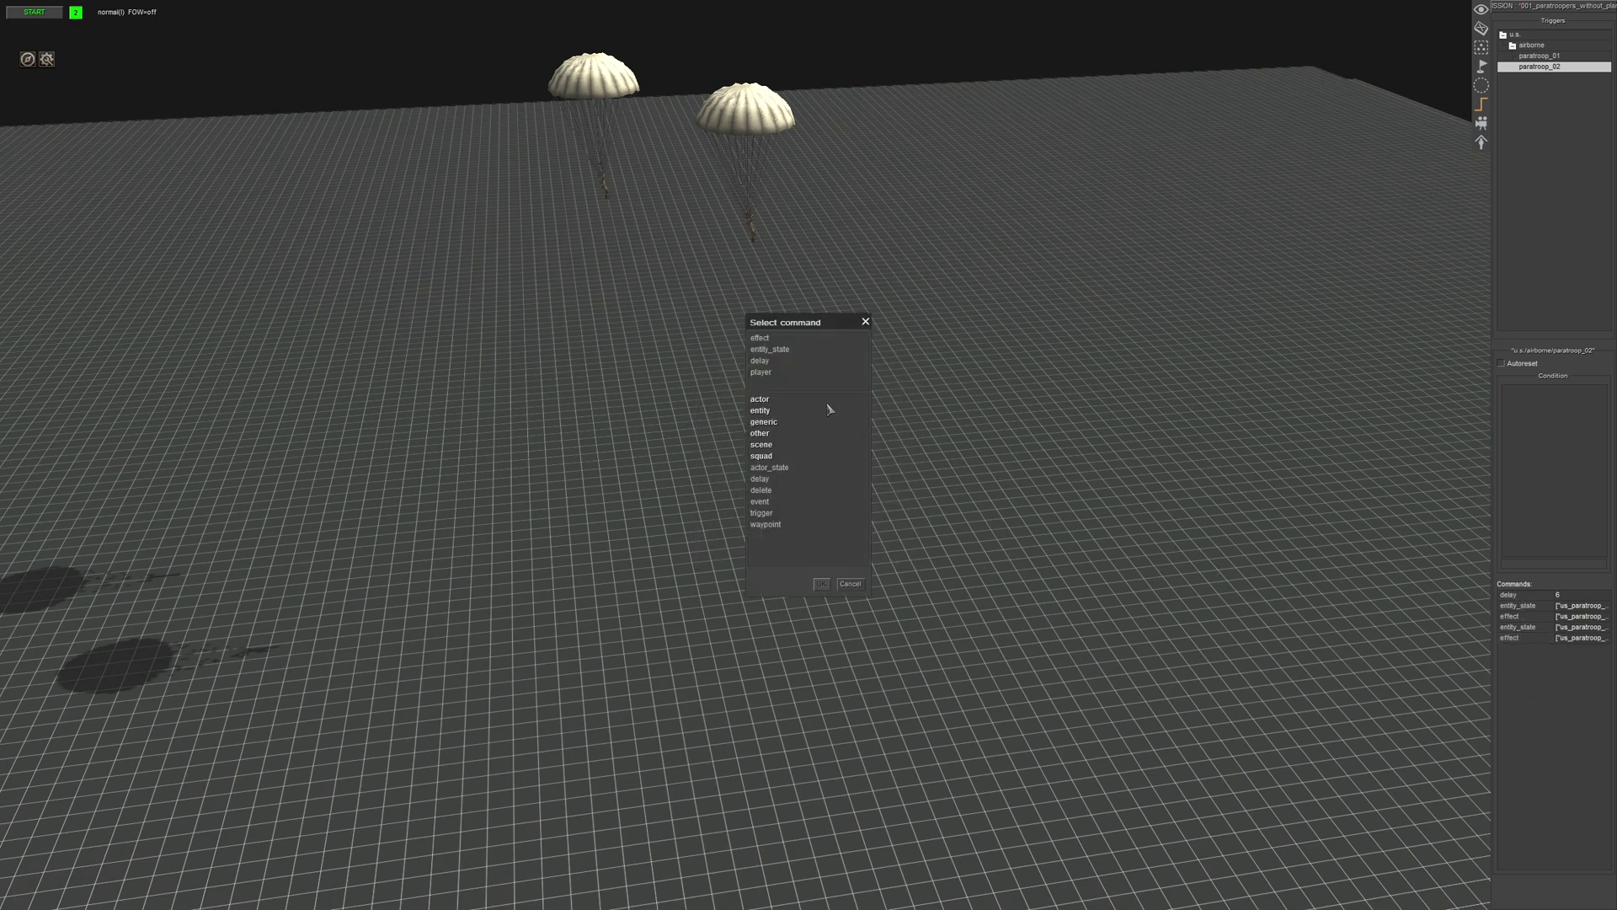
pyautogui.doubleClick(817, 361)
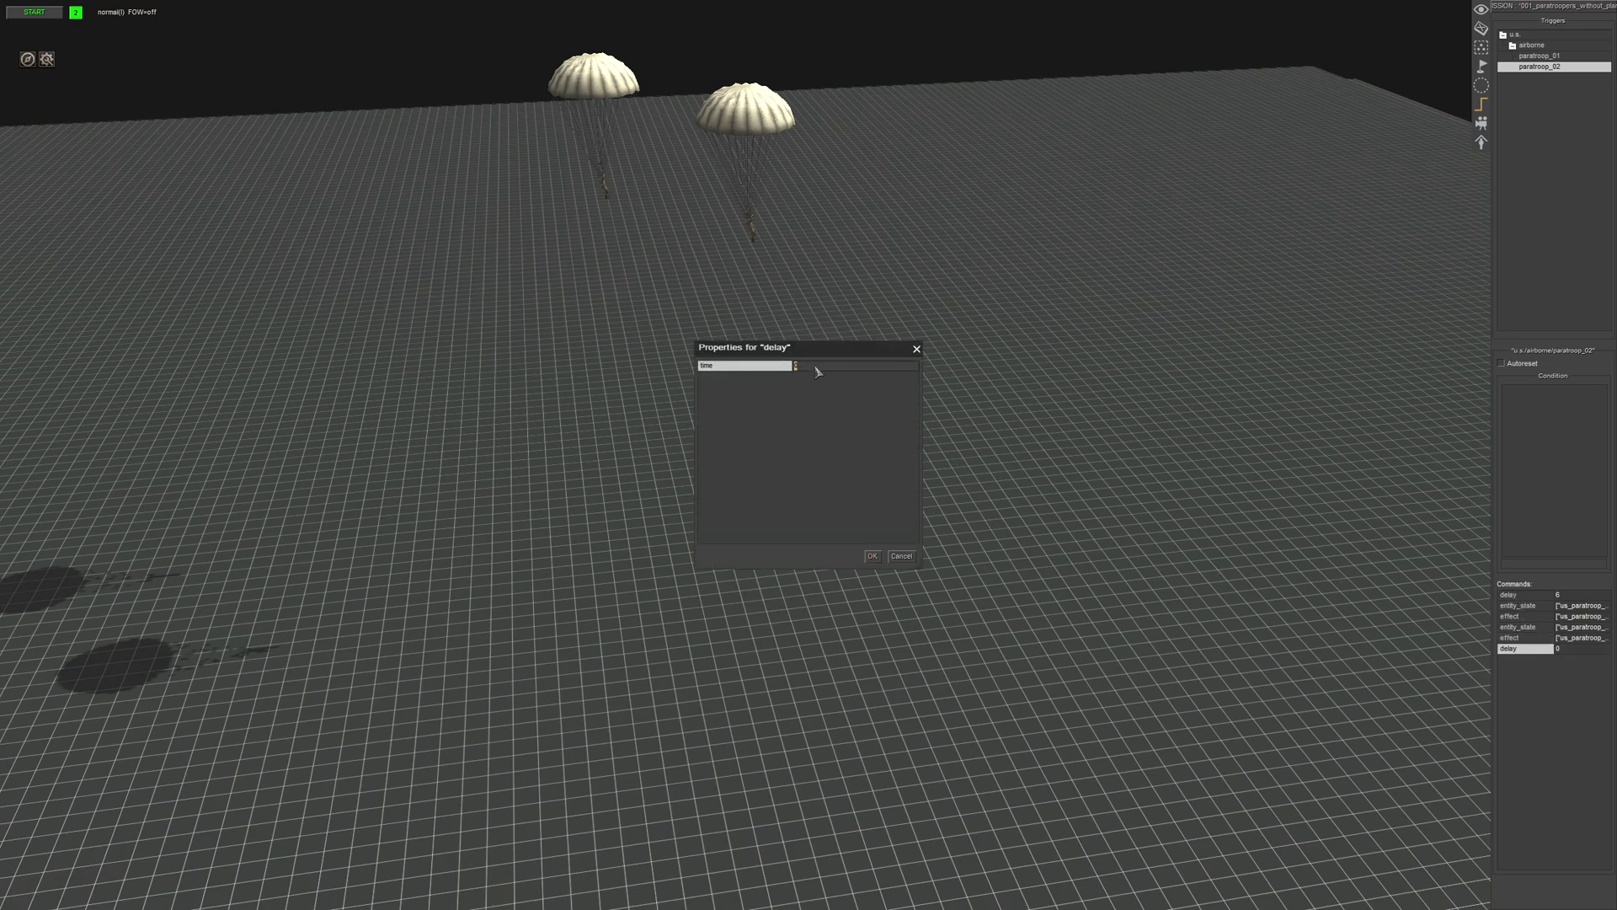
pyautogui.write('6')
pyautogui.press('Return')
# Add a player command from the actor group at the end of the paratroop_02 trigger and choose its player value.
pyautogui.rightClick(1513, 673)
pyautogui.click(1532, 684)
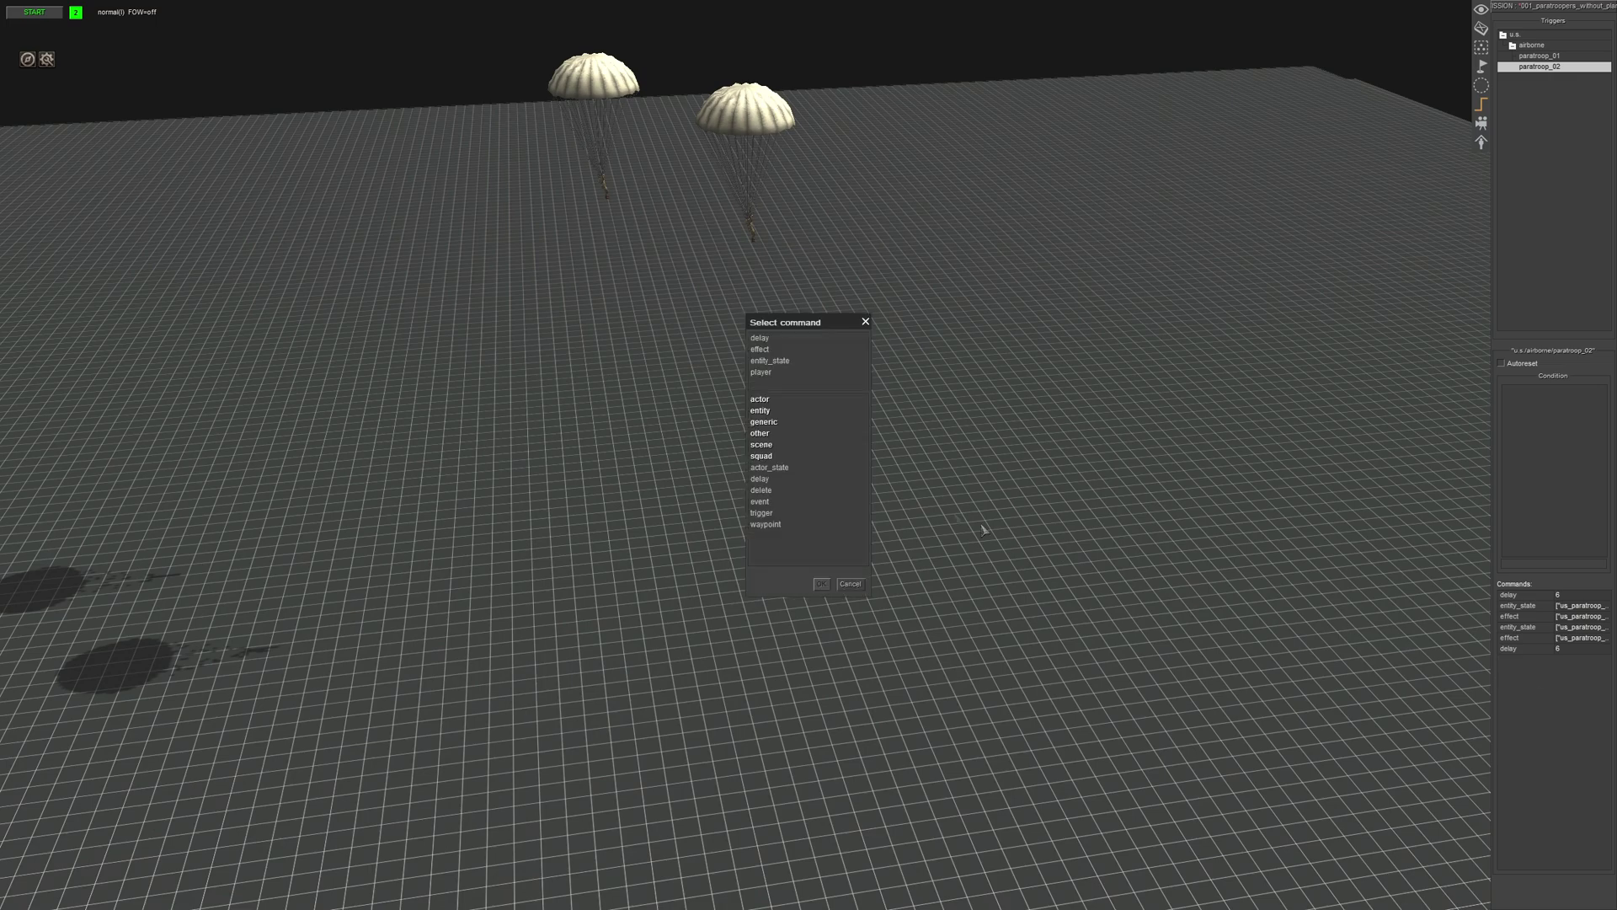
pyautogui.doubleClick(765, 400)
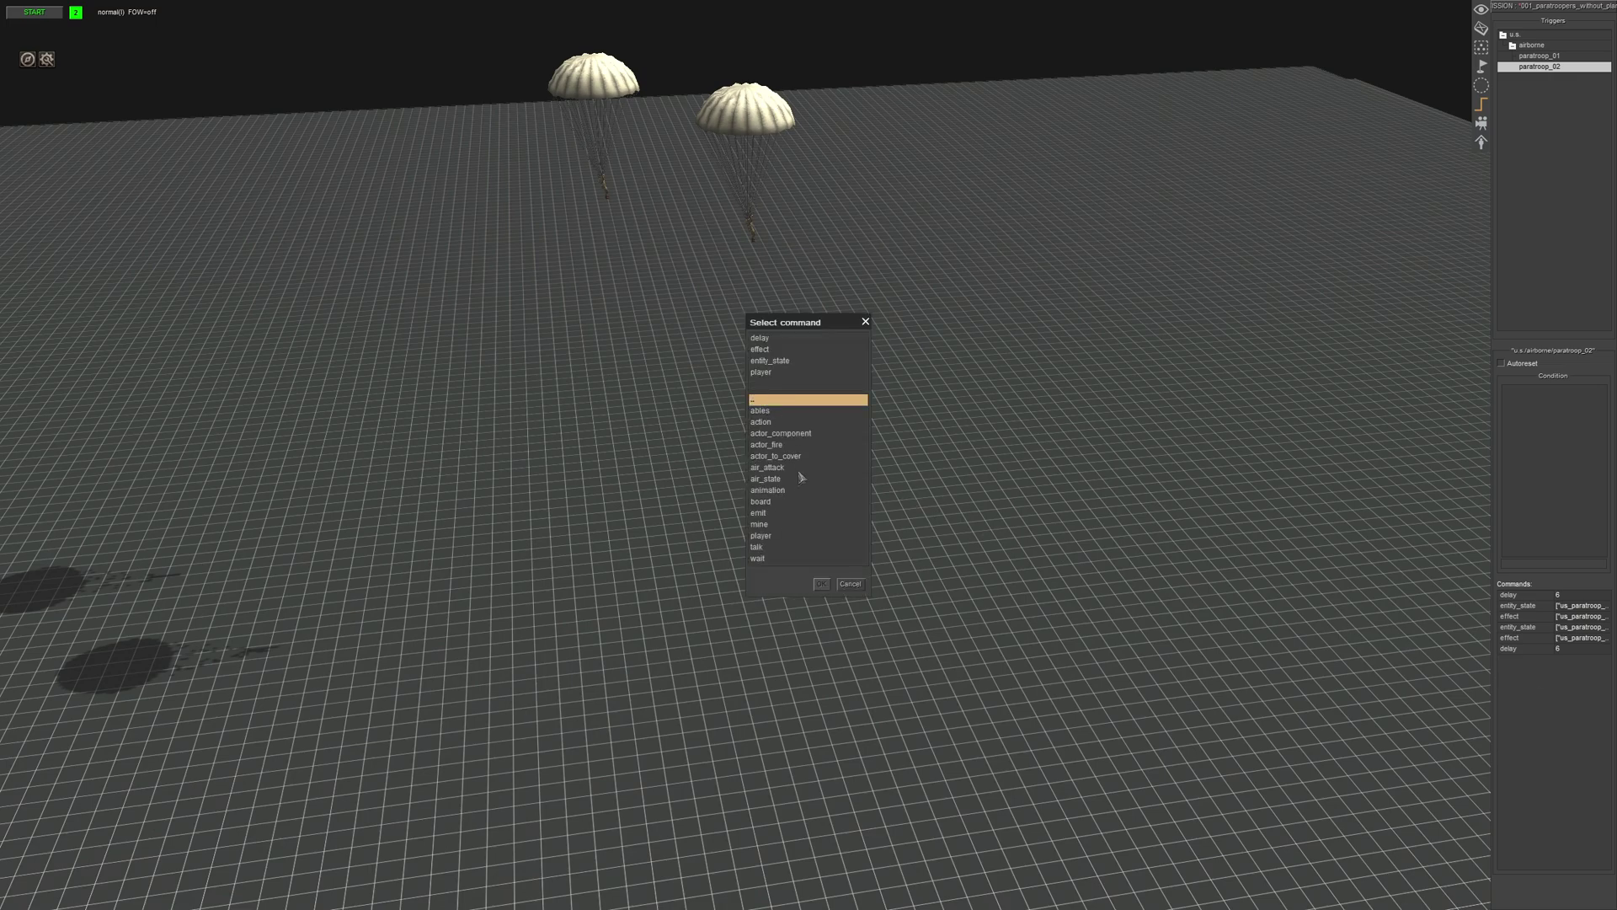
pyautogui.doubleClick(763, 537)
pyautogui.click(806, 398)
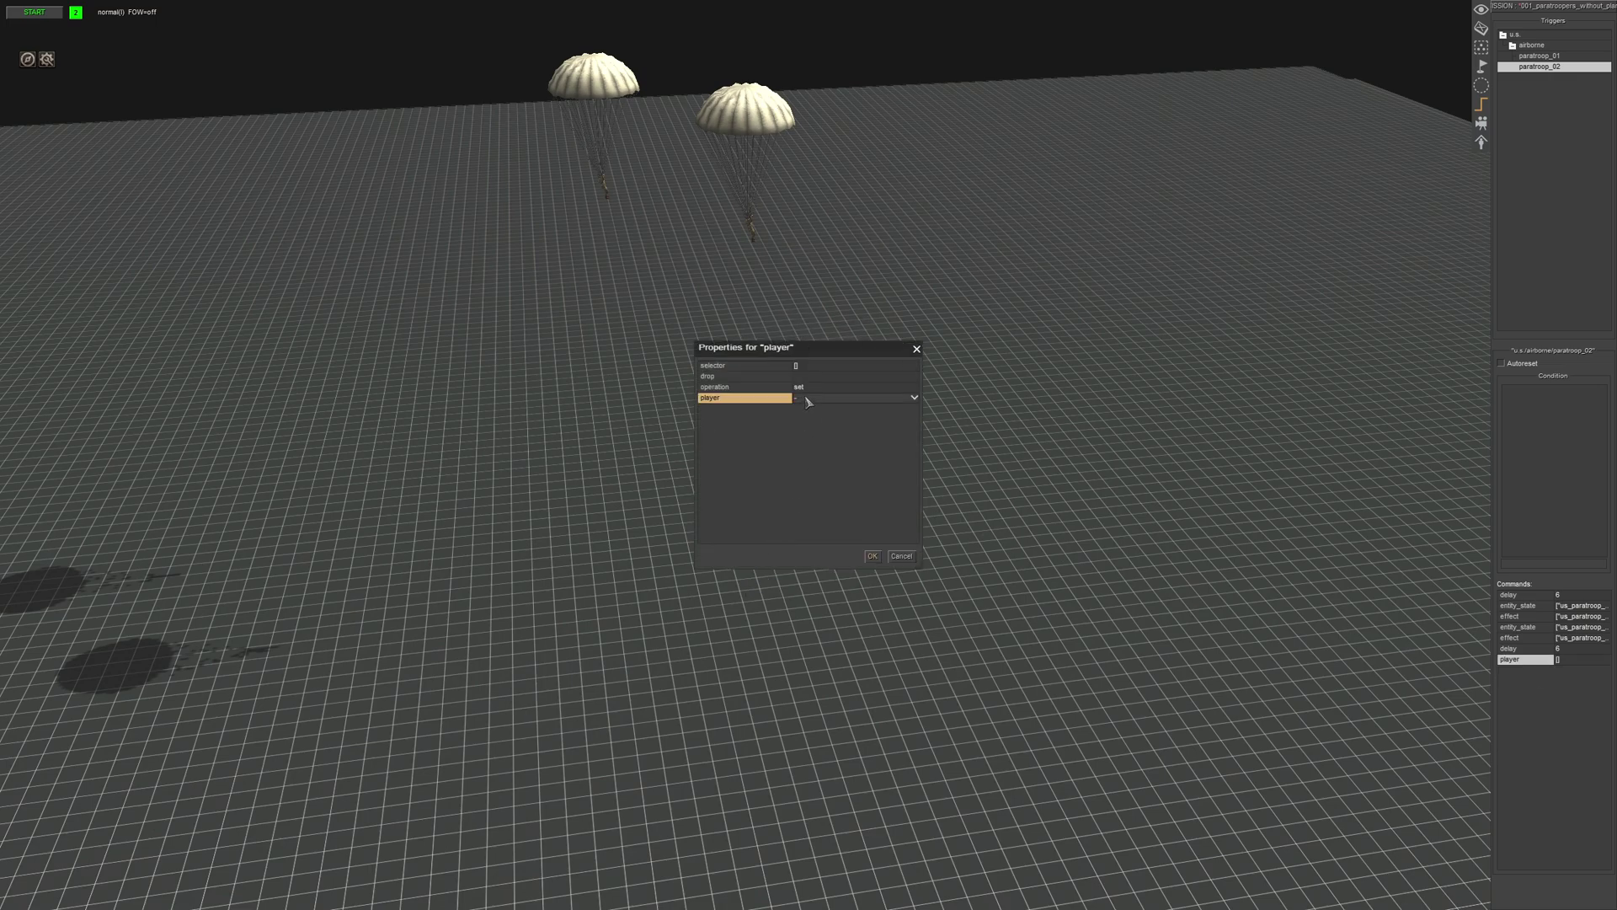
pyautogui.click(813, 428)
# Set the player command's selector tag to player and confirm the selector and the command.
pyautogui.doubleClick(797, 366)
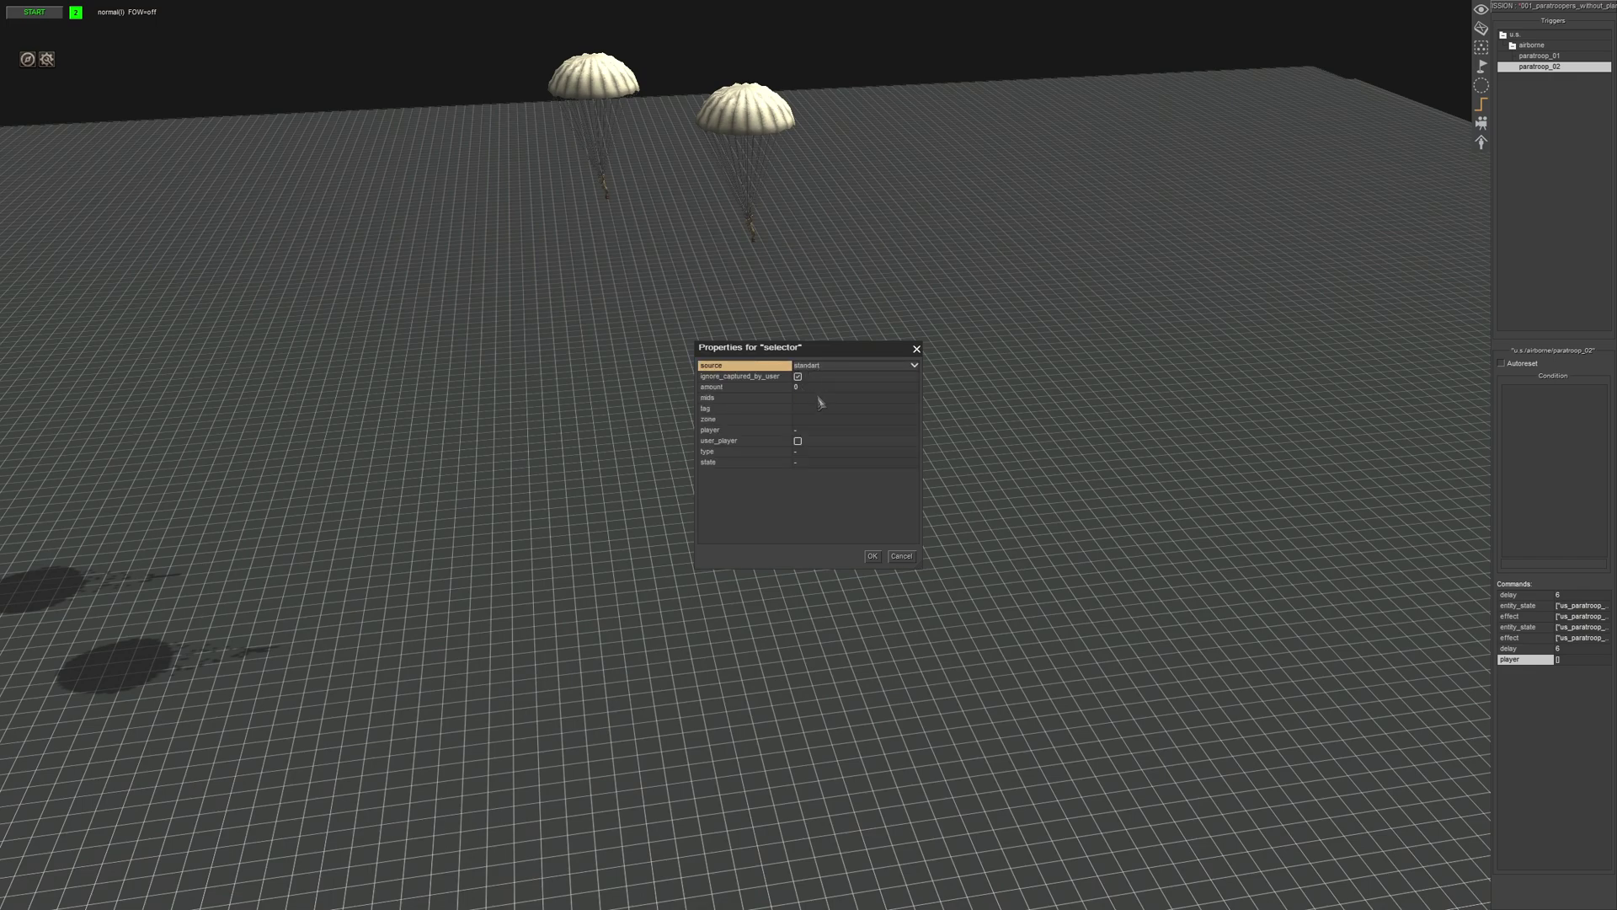
pyautogui.click(800, 408)
pyautogui.click(918, 411)
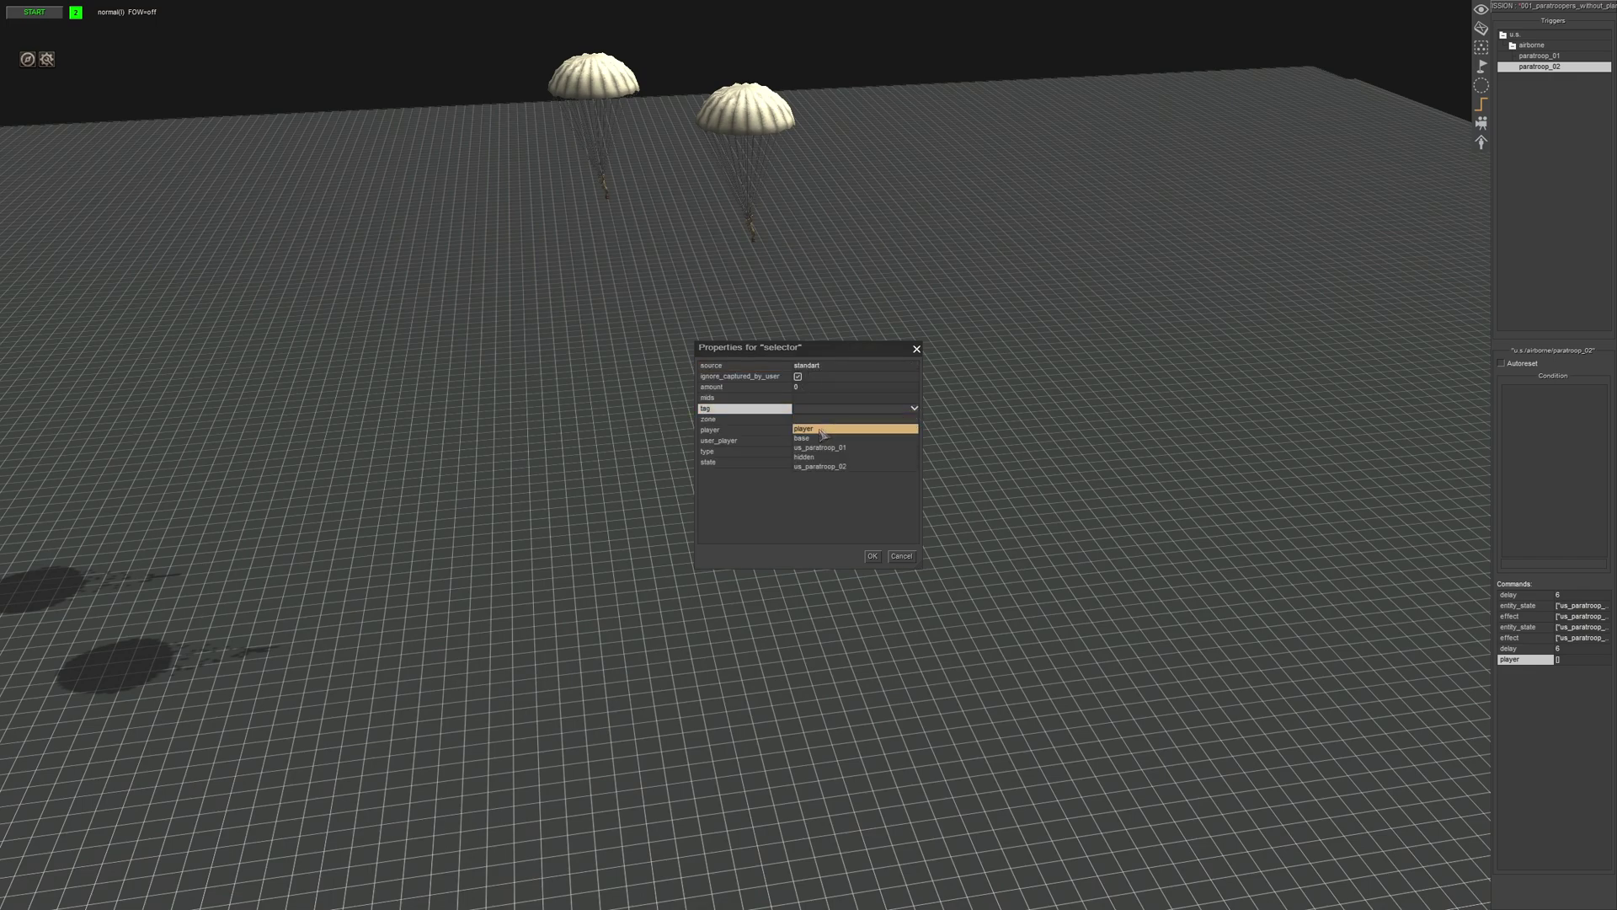
pyautogui.click(822, 434)
pyautogui.click(872, 557)
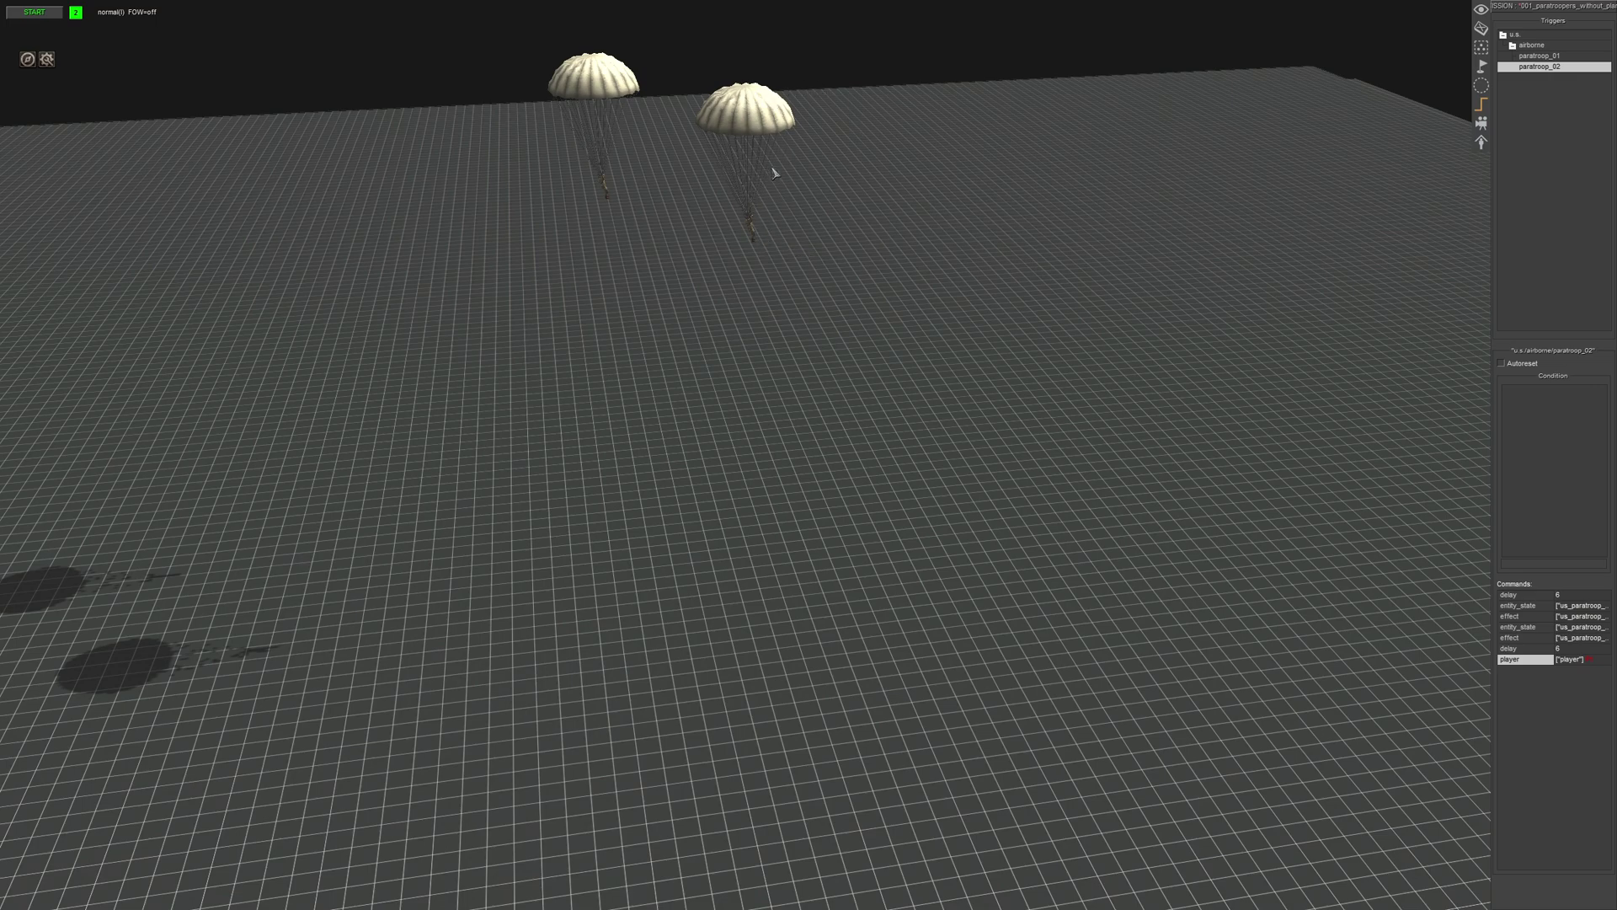
# Switch the editor to entity mode, start the simulation, and watch the two paratroopers descend.
pyautogui.moveTo(787, 354); pyautogui.dragTo(877, 321, button='middle')
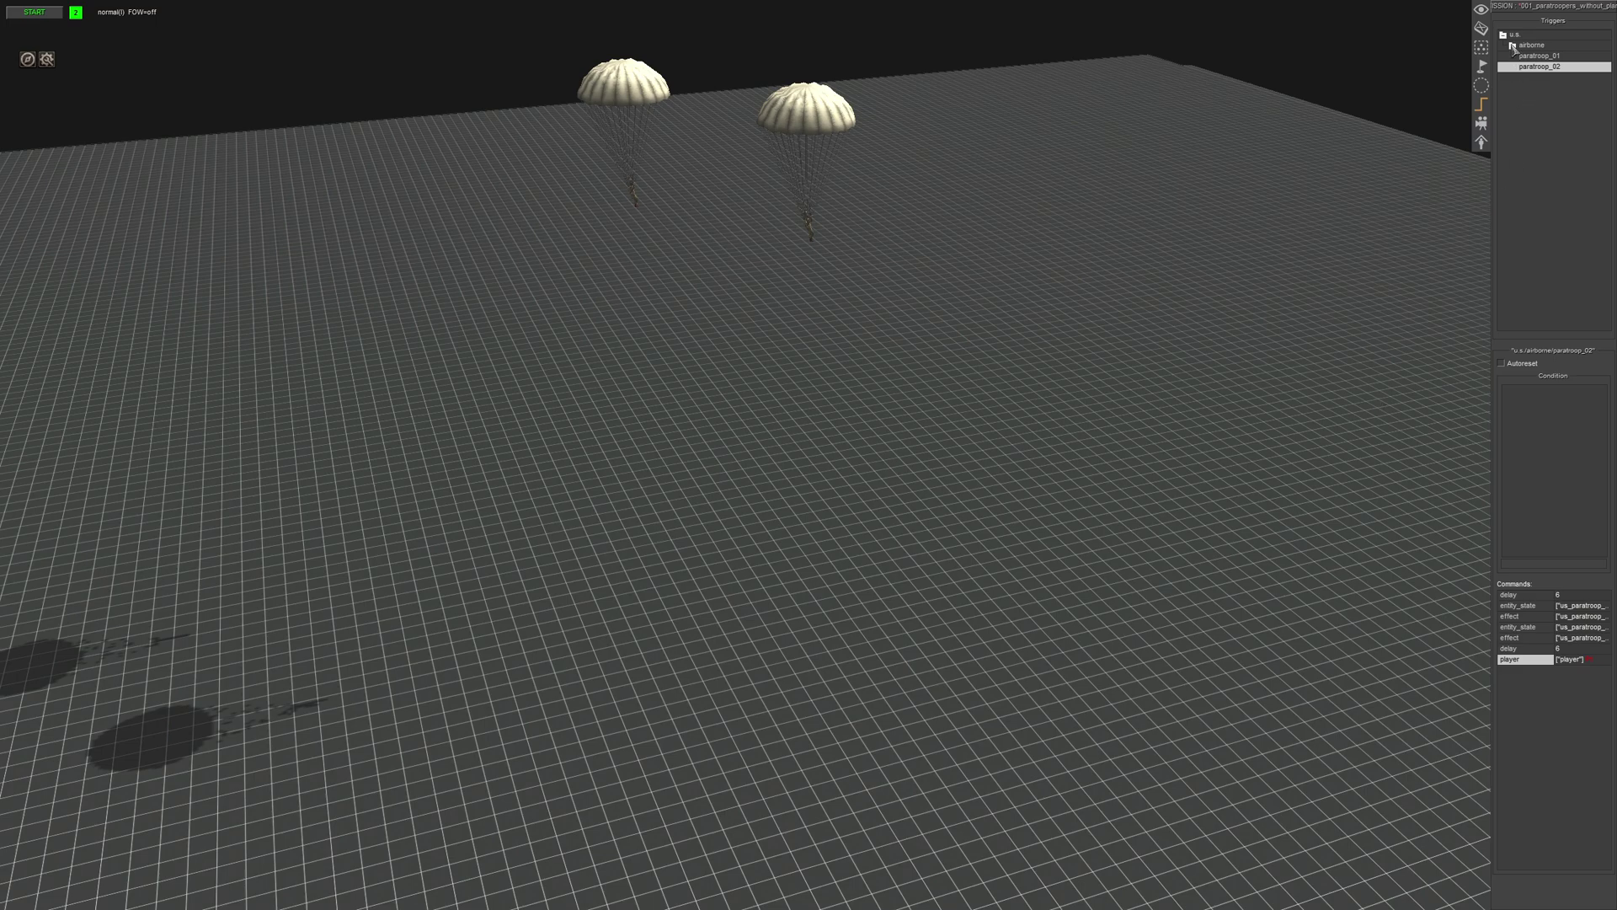
pyautogui.click(1481, 31)
pyautogui.moveTo(1154, 345); pyautogui.dragTo(1002, 396, button='middle')
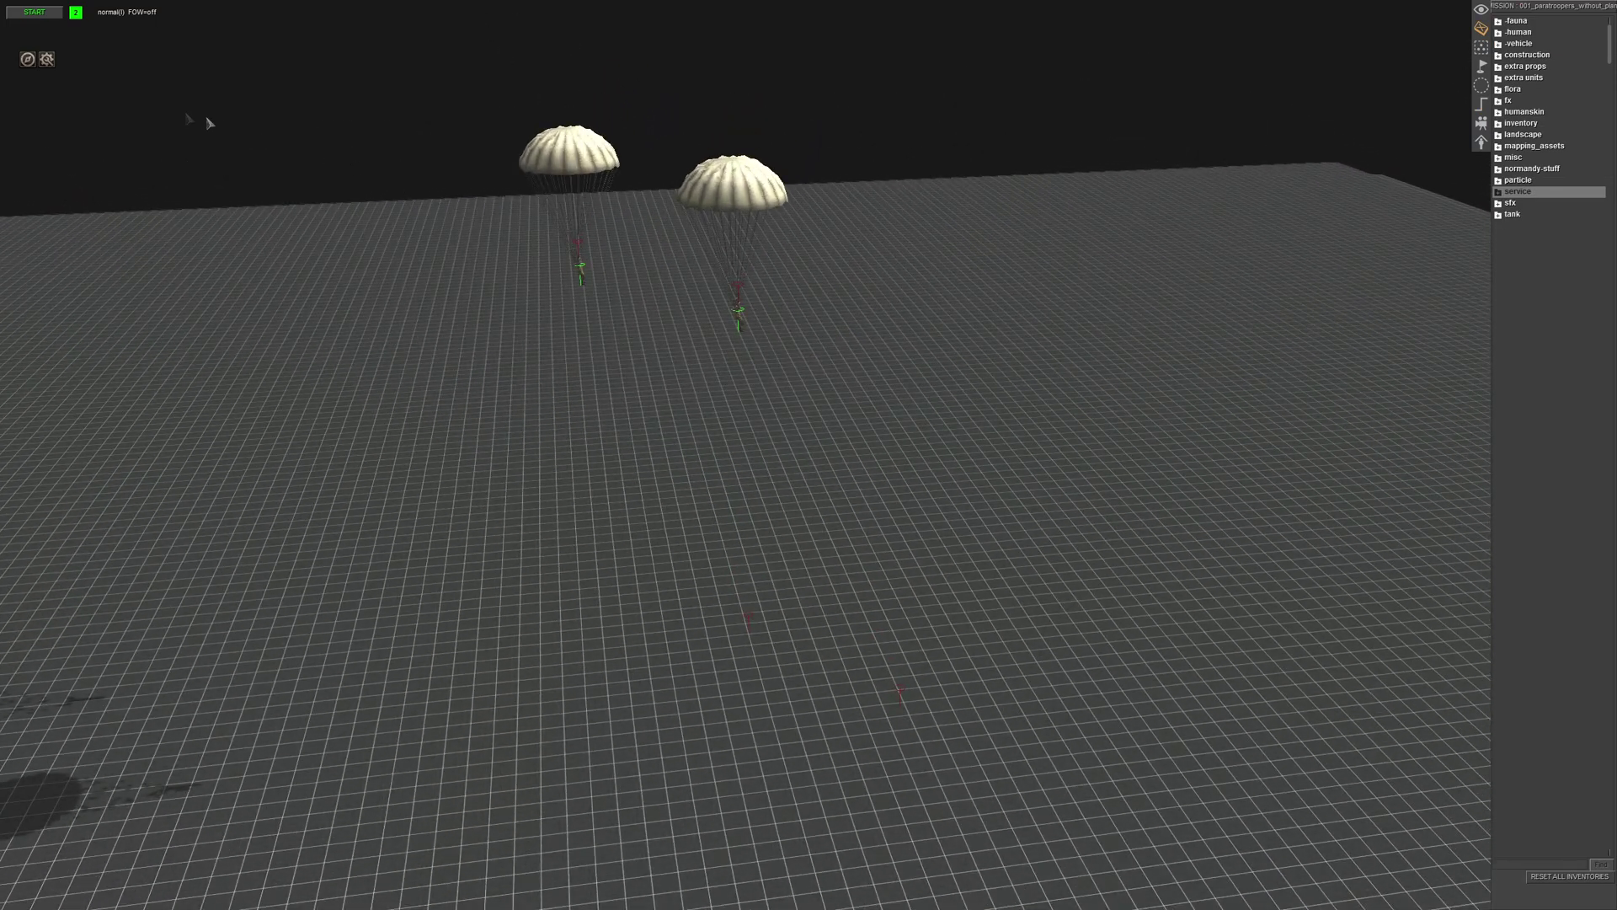
pyautogui.click(33, 11)
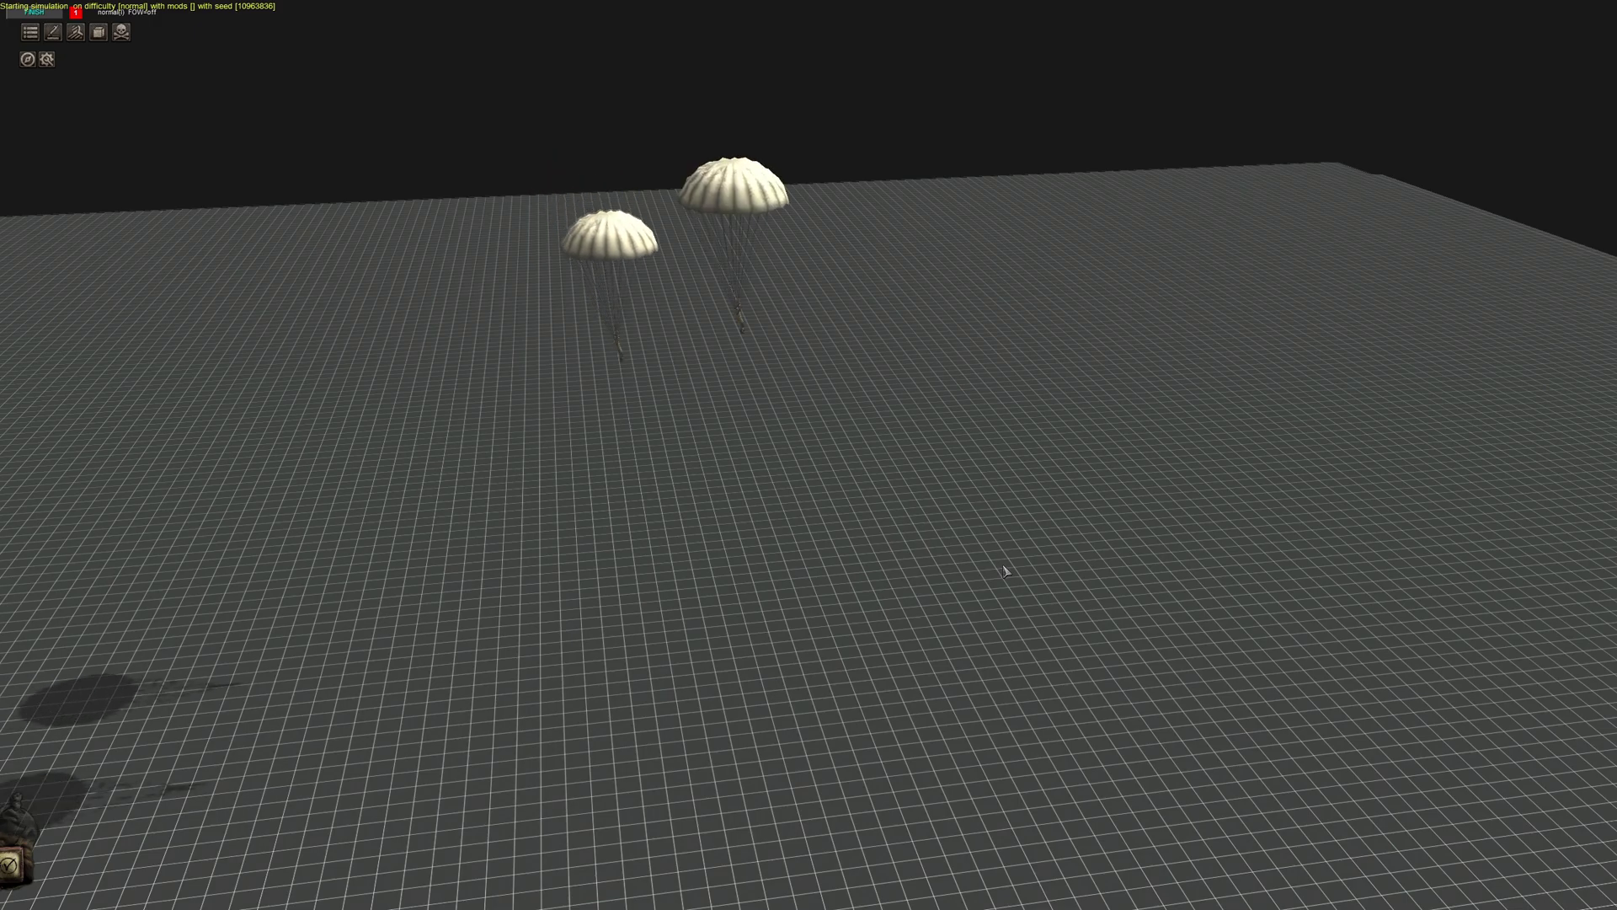
pyautogui.moveTo(1042, 607); pyautogui.dragTo(1051, 698, button='middle')
pyautogui.scroll(3, 1085, 662)
pyautogui.scroll(-3, 1051, 697)
# Test control of the paratroopers in the running simulation by selecting them and ordering them to move across the map.
pyautogui.moveTo(615, 422); pyautogui.dragTo(976, 629)
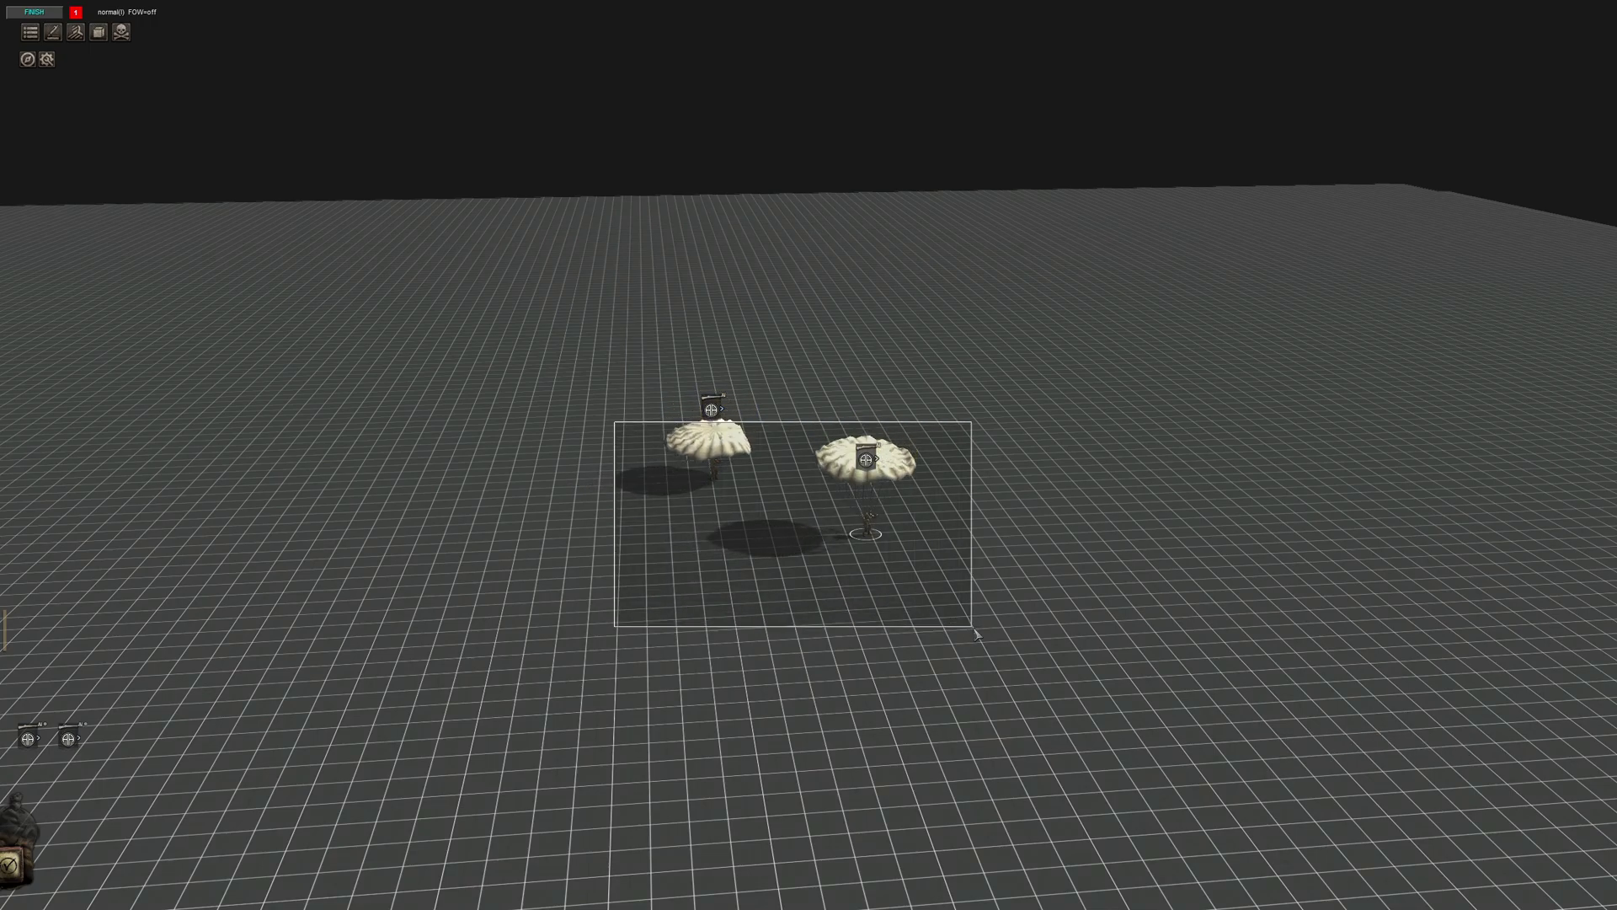
pyautogui.rightClick(1051, 357)
pyautogui.moveTo(724, 616); pyautogui.dragTo(896, 632, button='middle')
pyautogui.click(999, 624)
pyautogui.moveTo(1000, 624); pyautogui.dragTo(910, 626, button='middle')
pyautogui.moveTo(806, 377); pyautogui.dragTo(1000, 578)
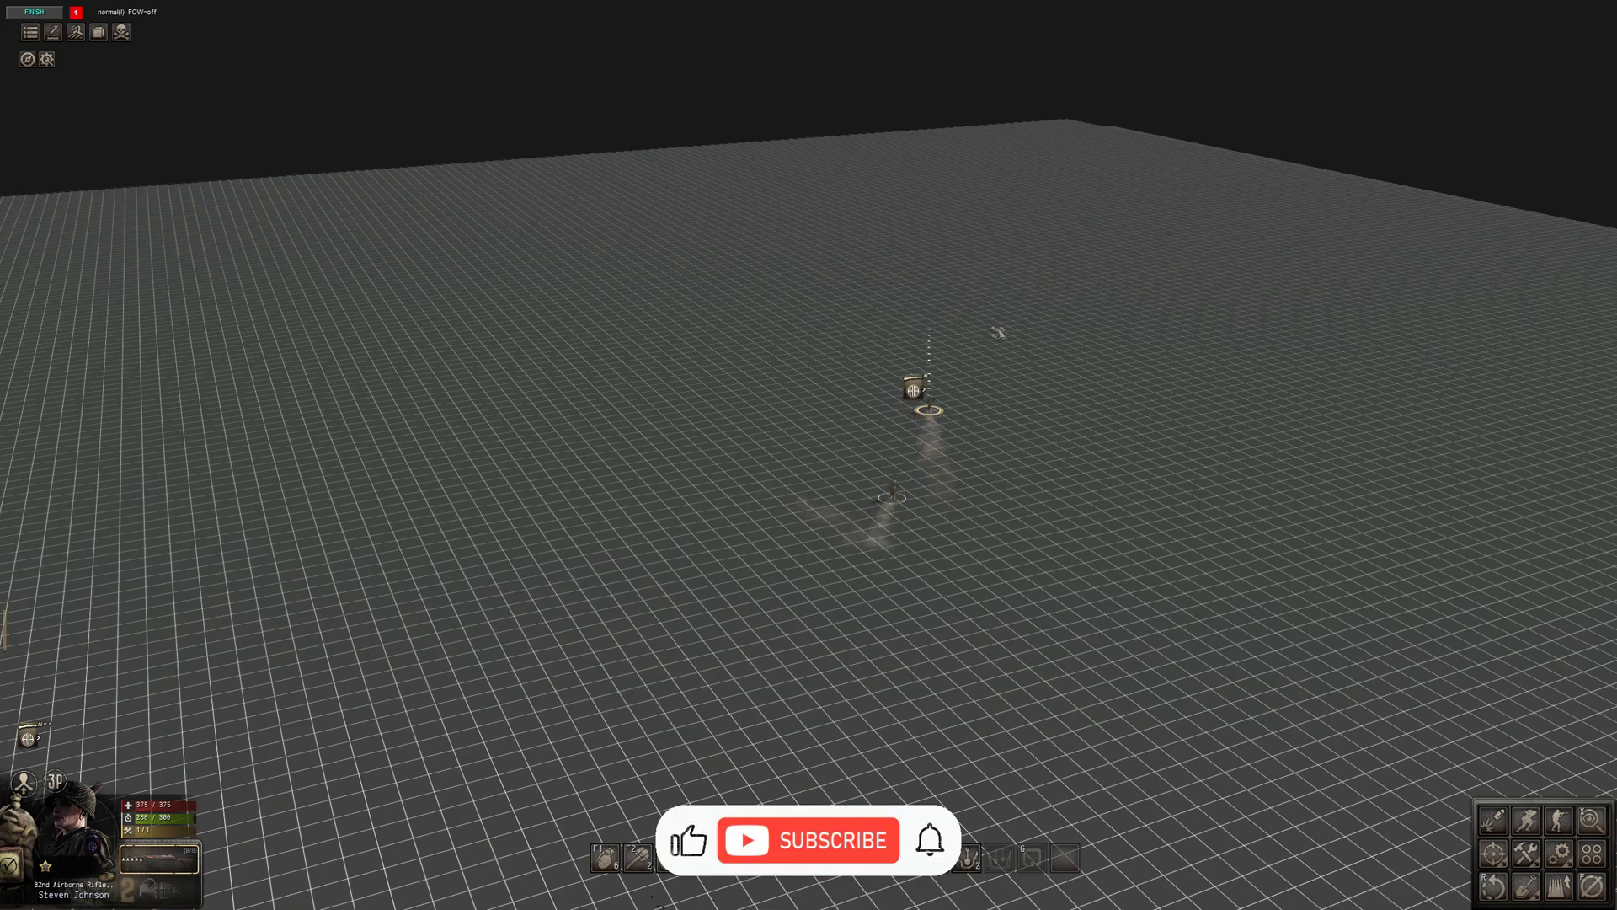
pyautogui.rightClick(1000, 335)
pyautogui.click(1015, 476)
pyautogui.moveTo(1331, 265); pyautogui.dragTo(1024, 337, button='right')
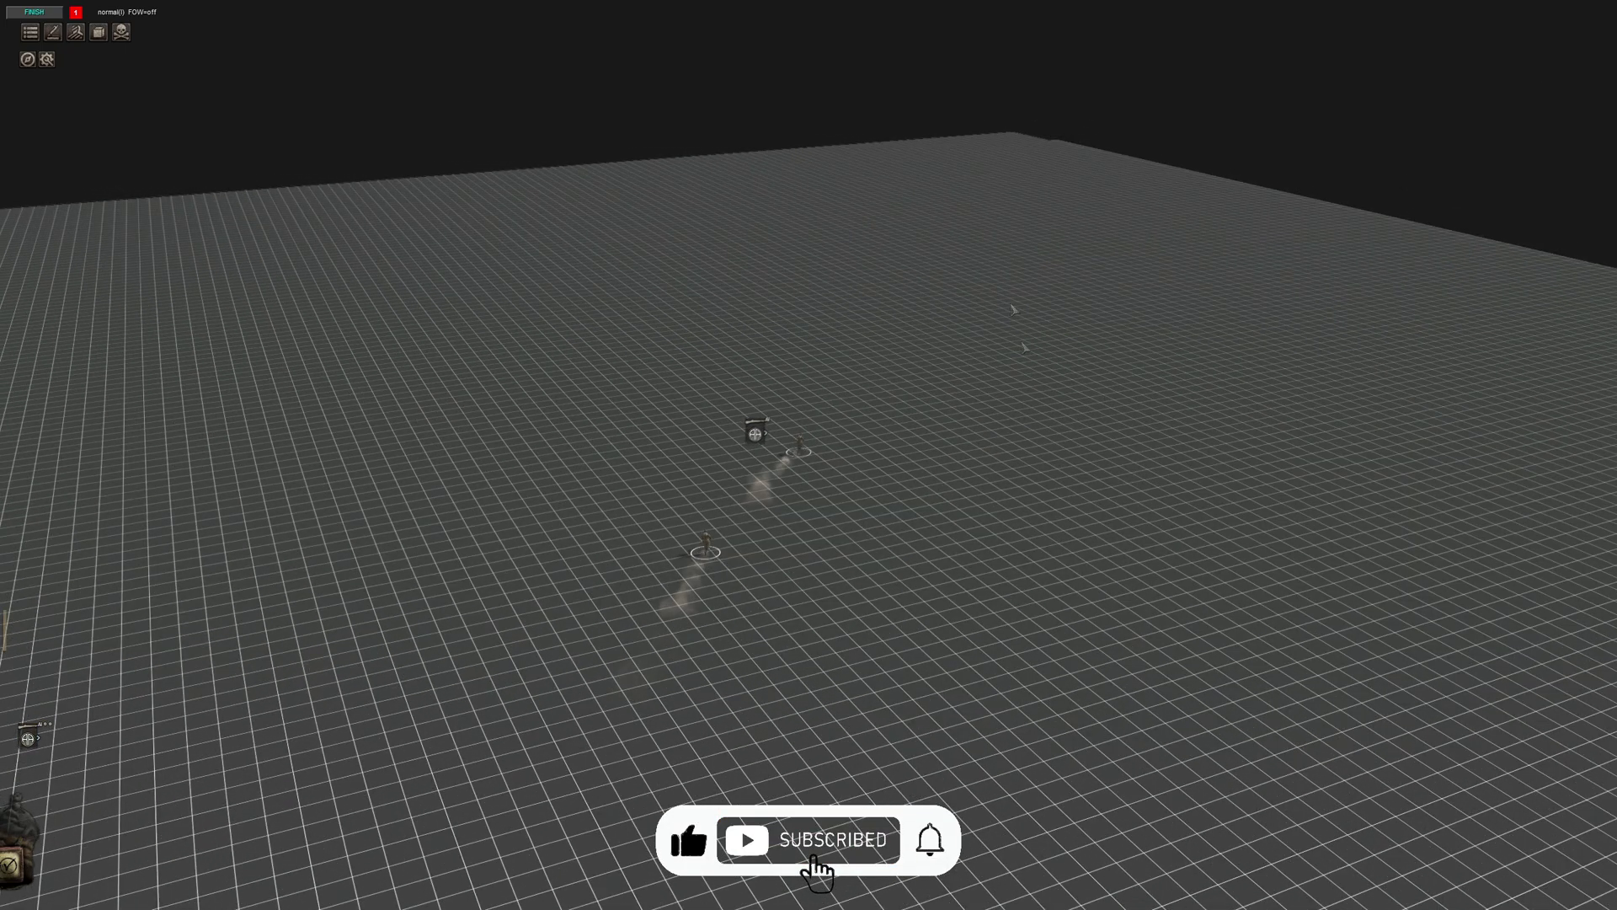
# Follow the paratroopers as they move across the map and end the simulation.
pyautogui.moveTo(1067, 320); pyautogui.dragTo(978, 332, button='middle')
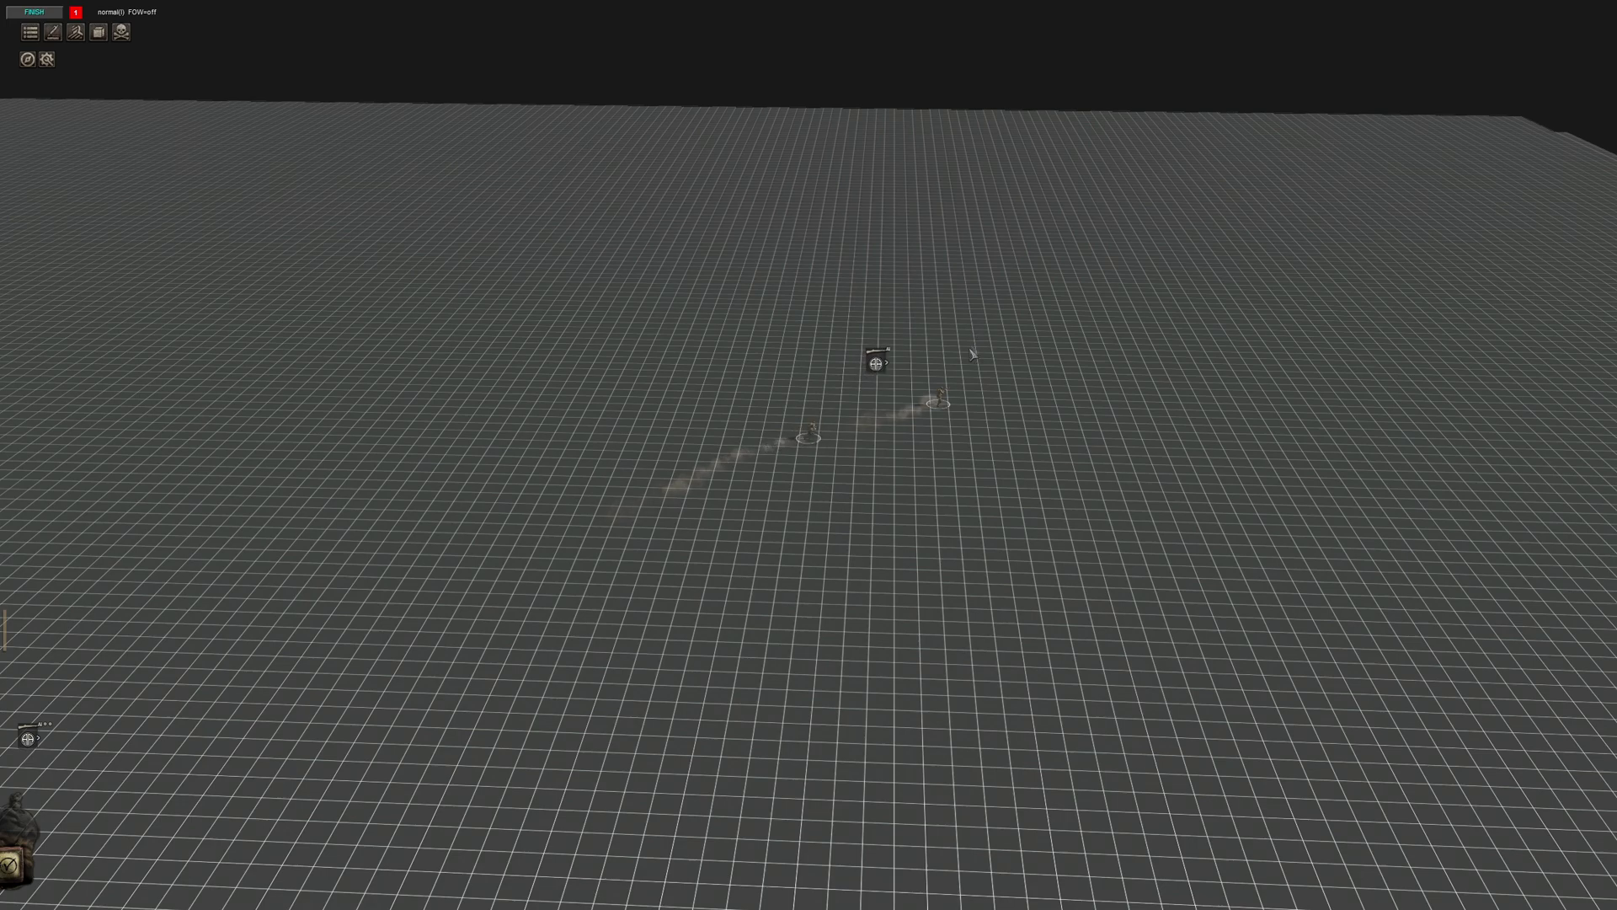
pyautogui.moveTo(975, 352); pyautogui.dragTo(773, 362, button='middle')
pyautogui.click(857, 347)
pyautogui.click(918, 499)
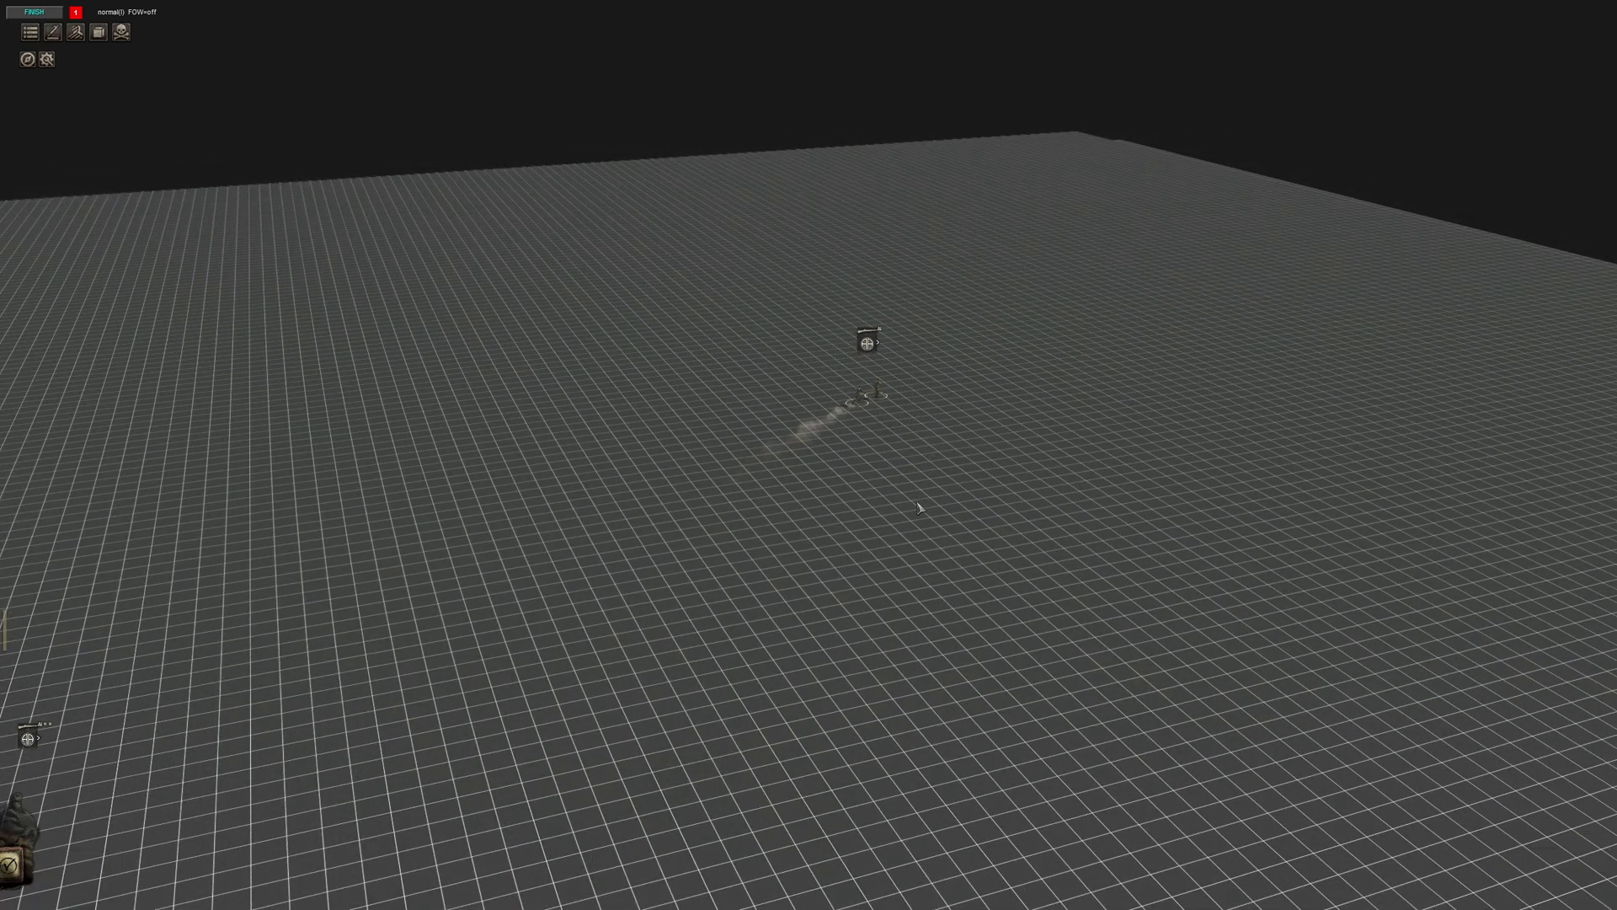
pyautogui.click(876, 388)
pyautogui.click(985, 547)
pyautogui.click(45, 15)
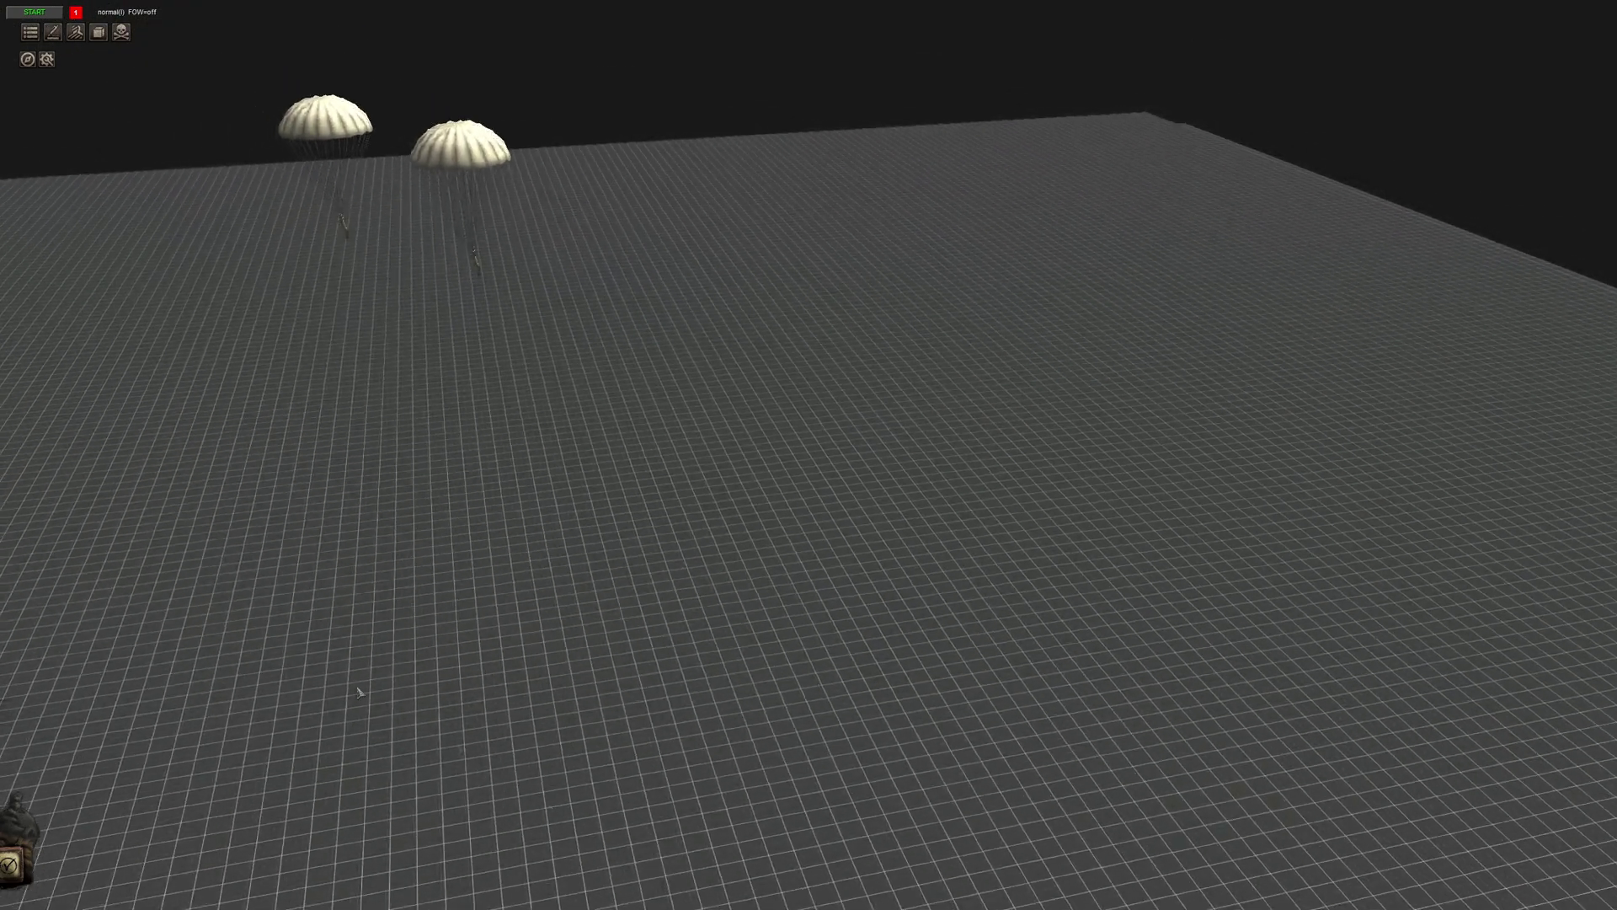
# Return to the map editor and display the trigger list.
pyautogui.moveTo(360, 692); pyautogui.dragTo(753, 426, button='middle')
pyautogui.press('F3')
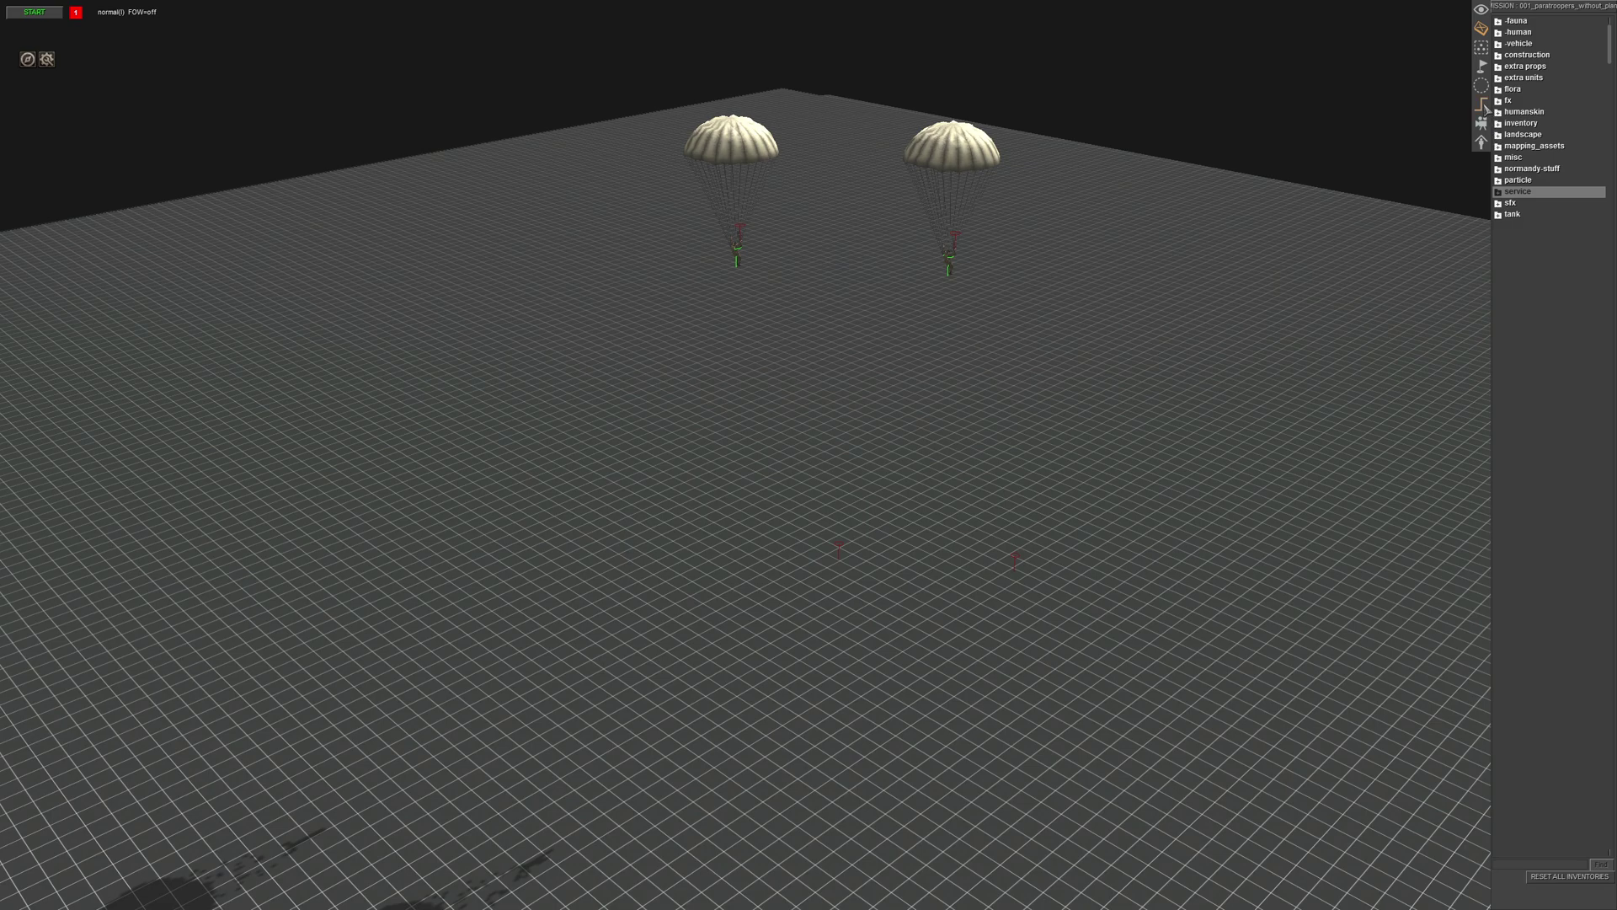
pyautogui.click(1482, 103)
pyautogui.press('Down')
pyautogui.moveTo(1084, 616); pyautogui.dragTo(1013, 588, button='middle')
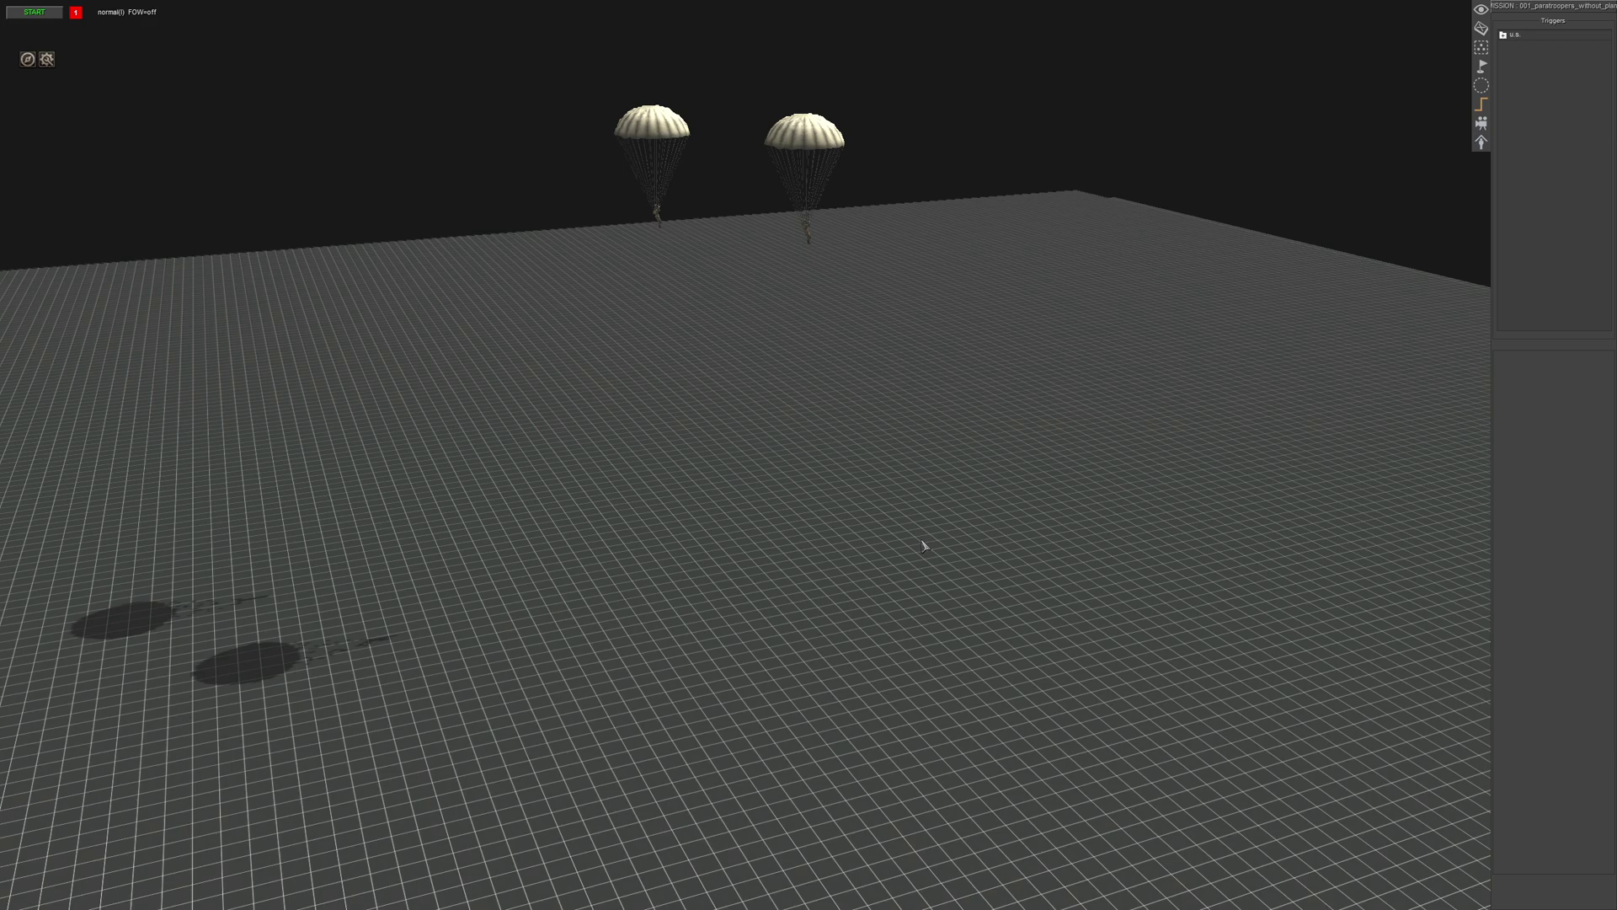
pyautogui.moveTo(919, 540); pyautogui.dragTo(953, 561, button='middle')
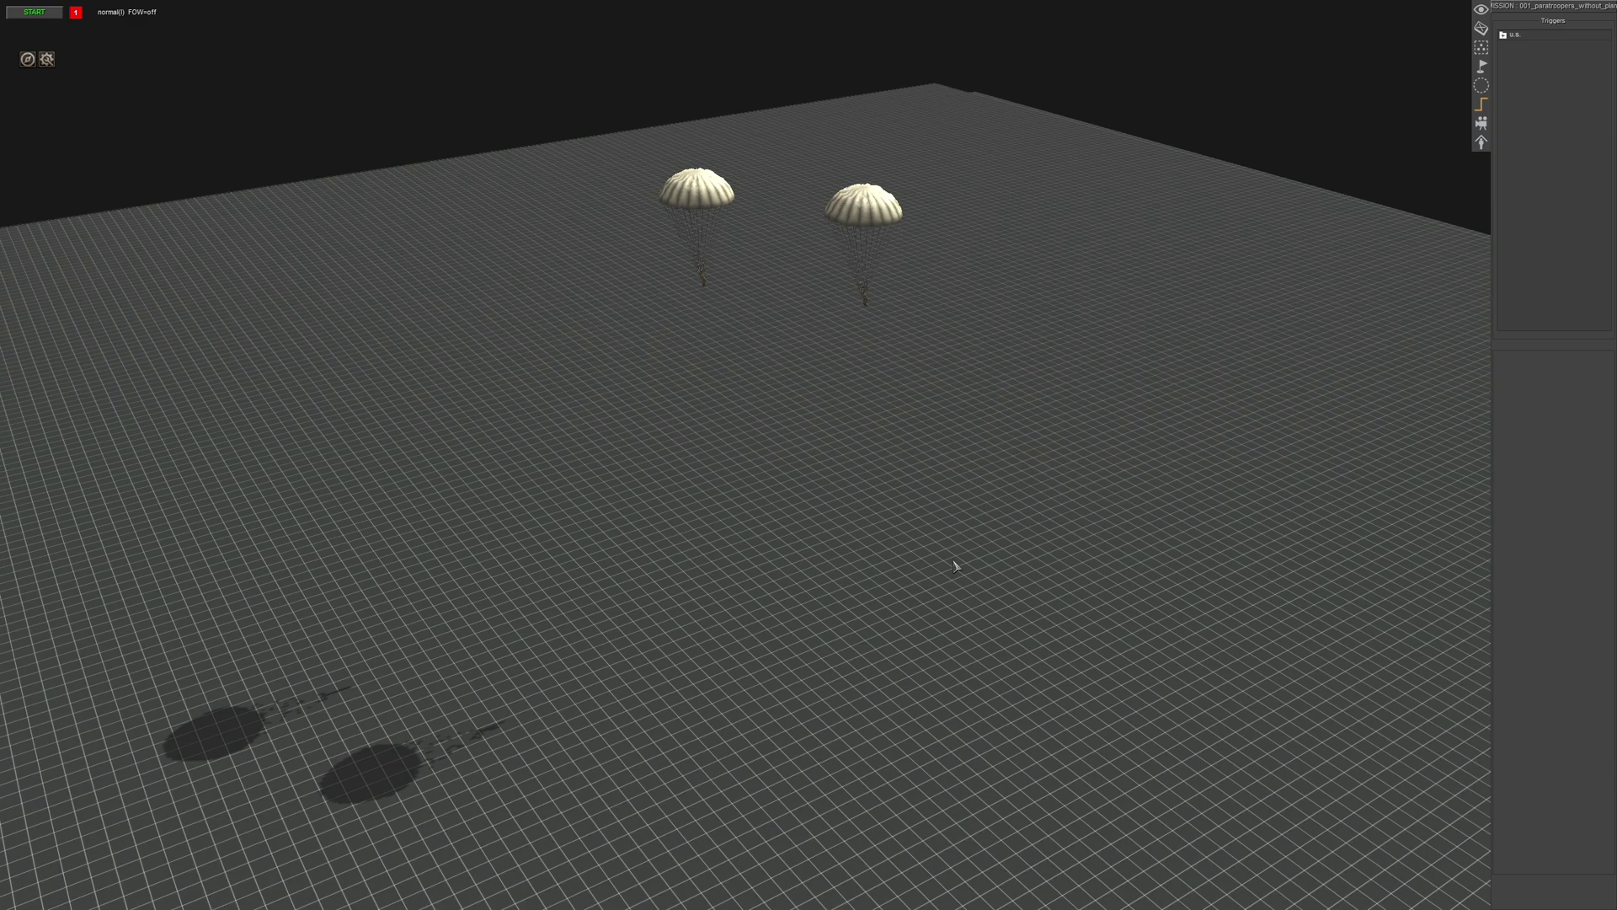
pyautogui.moveTo(1018, 532); pyautogui.dragTo(961, 522, button='middle')
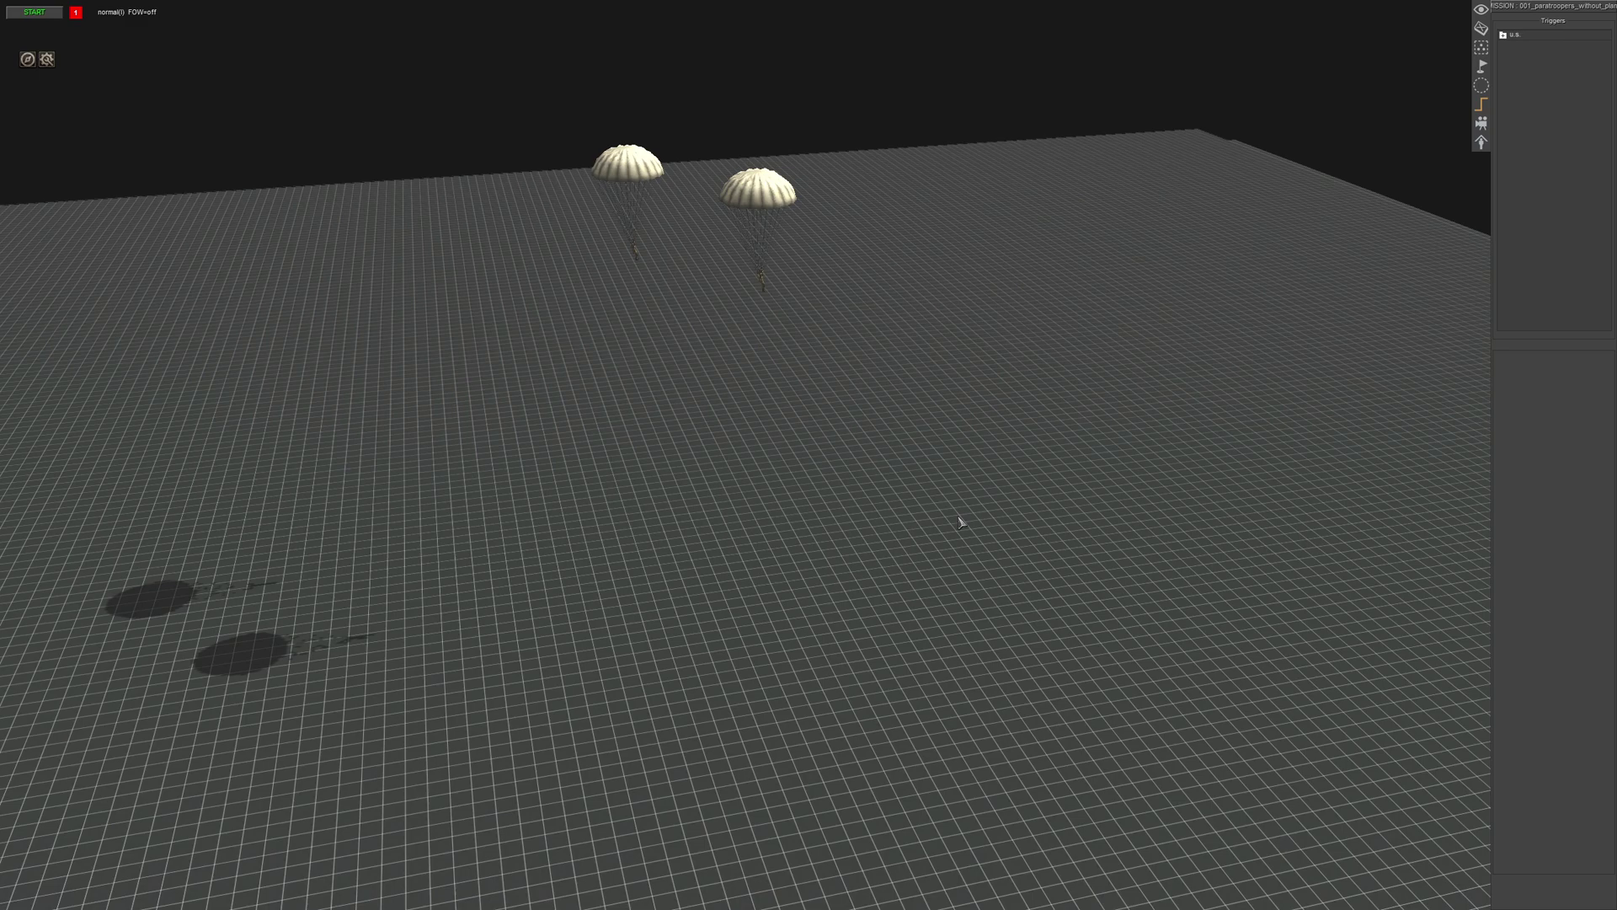
pyautogui.moveTo(925, 517); pyautogui.dragTo(813, 516, button='middle')
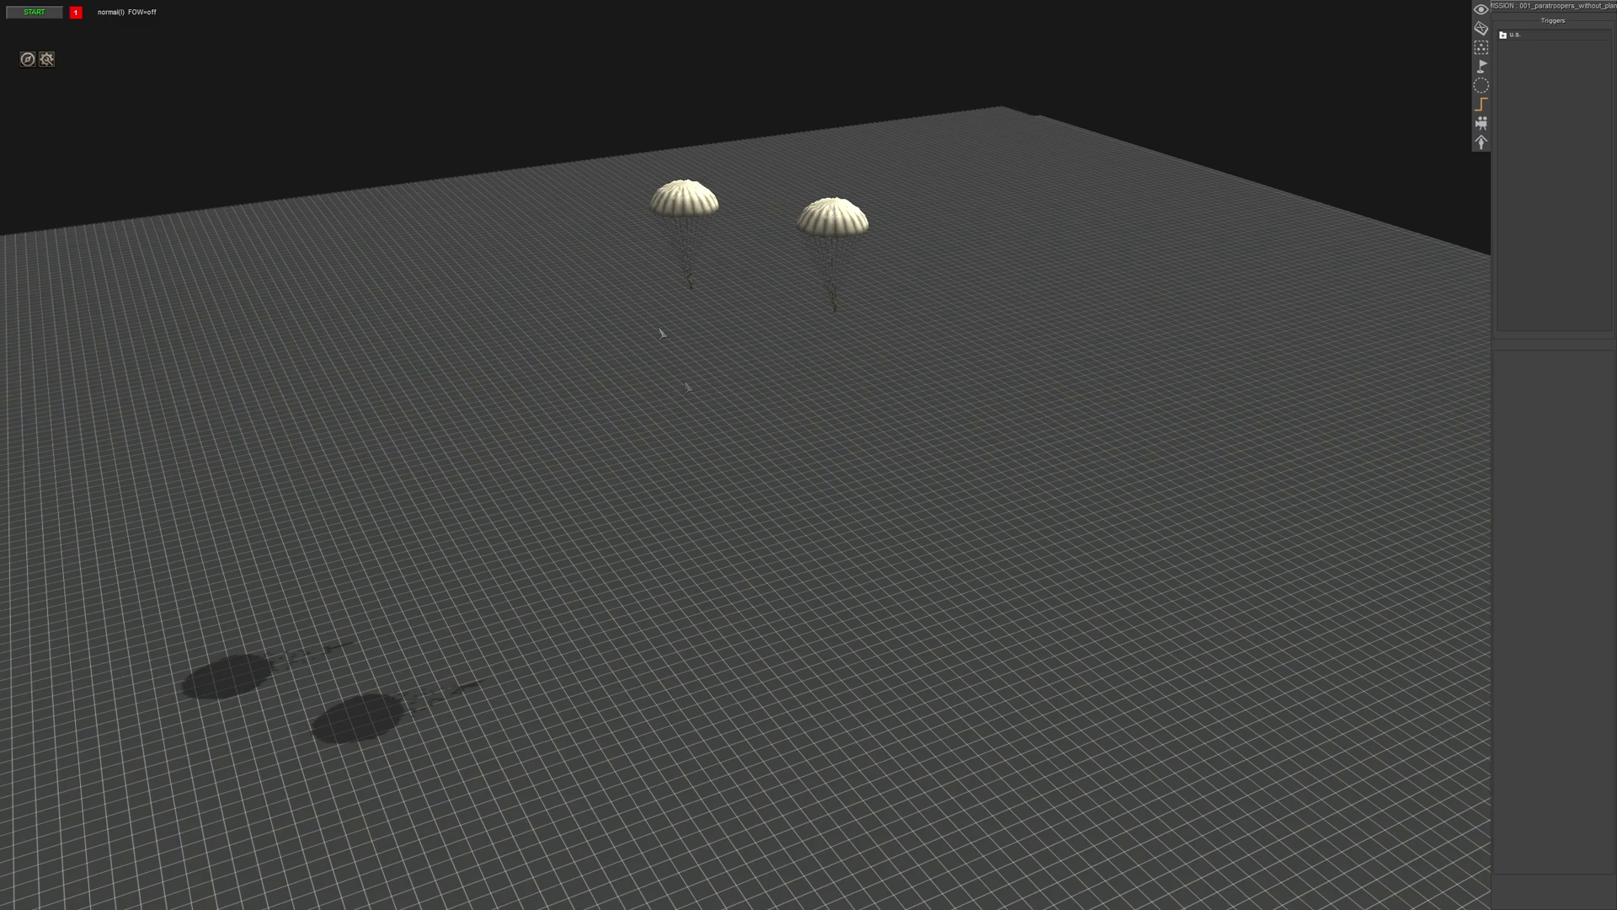
pyautogui.click(1482, 85)
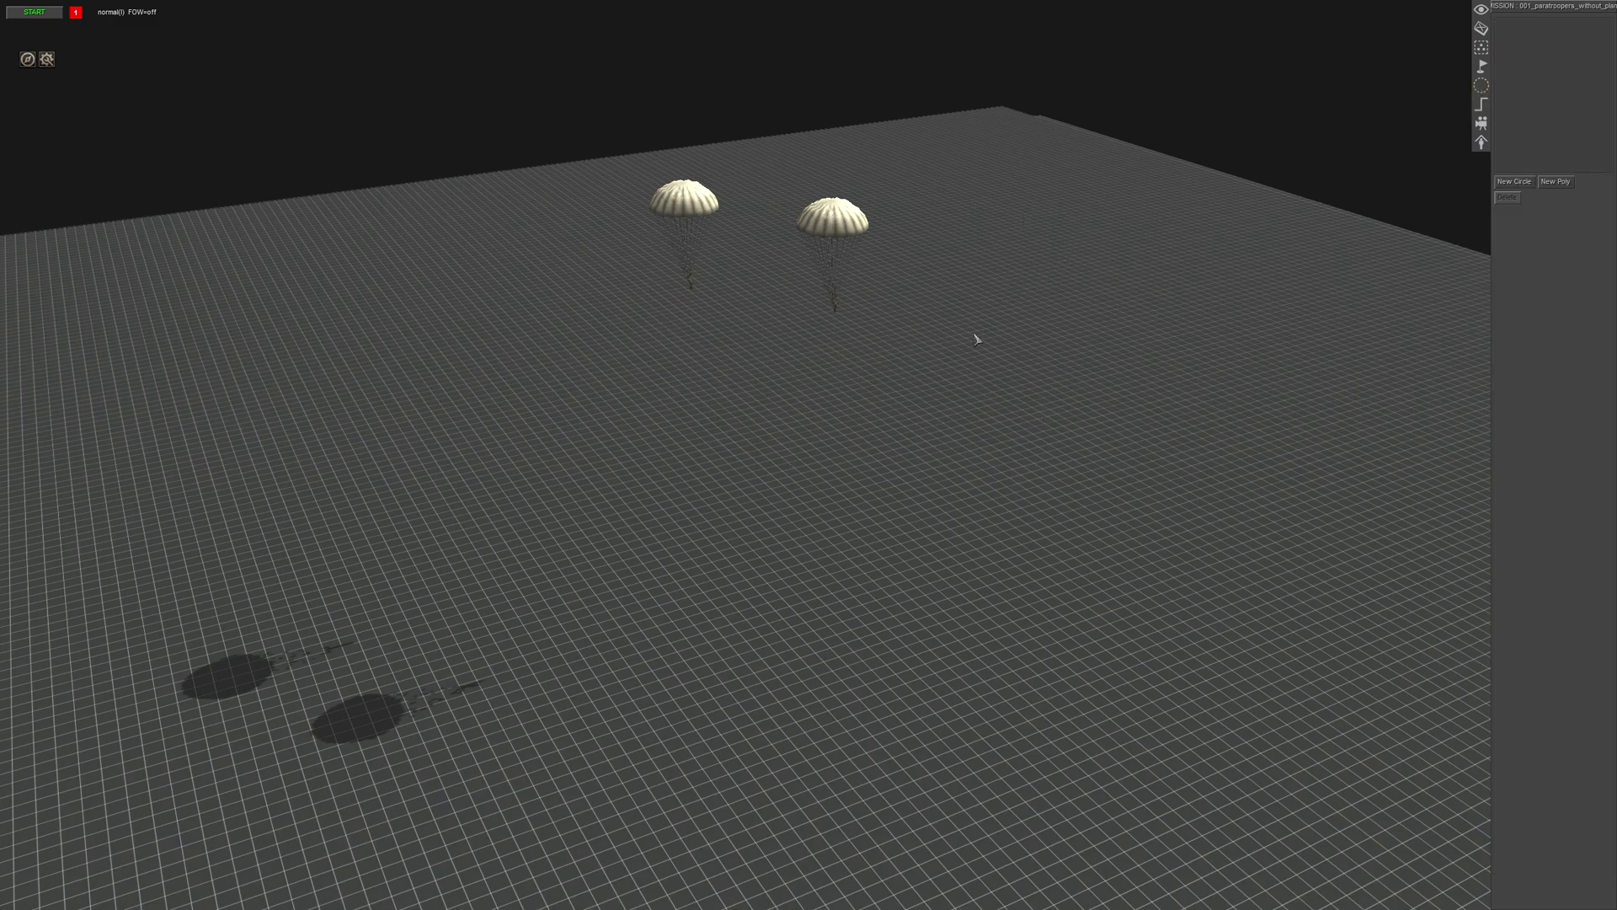
pyautogui.moveTo(972, 344); pyautogui.dragTo(949, 343, button='middle')
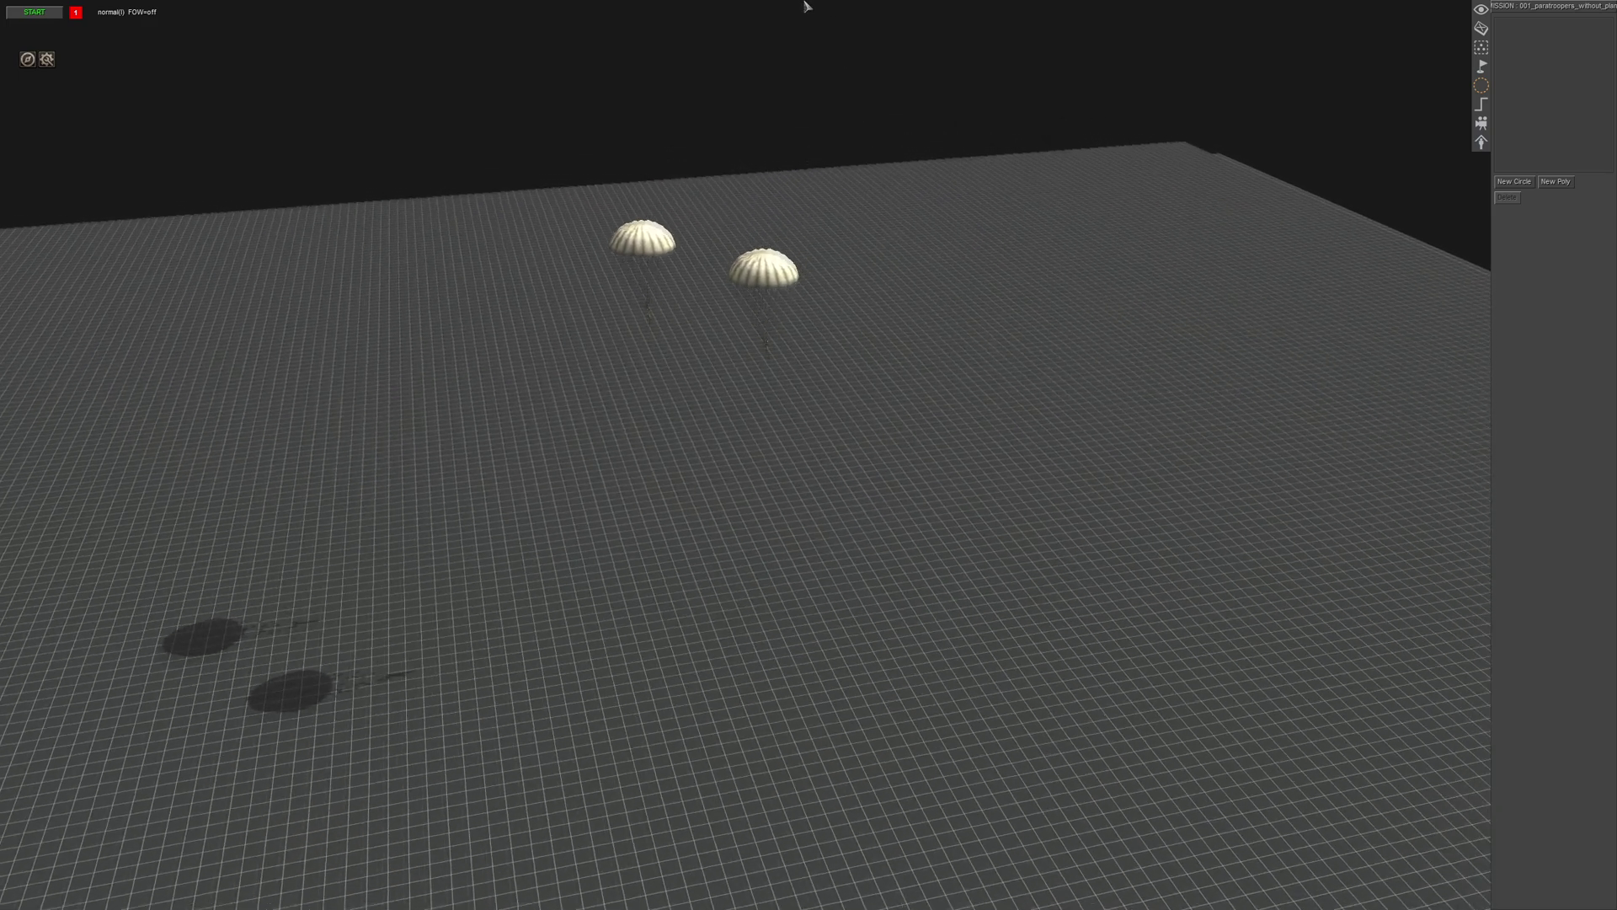
pyautogui.scroll(2, 805, 6)
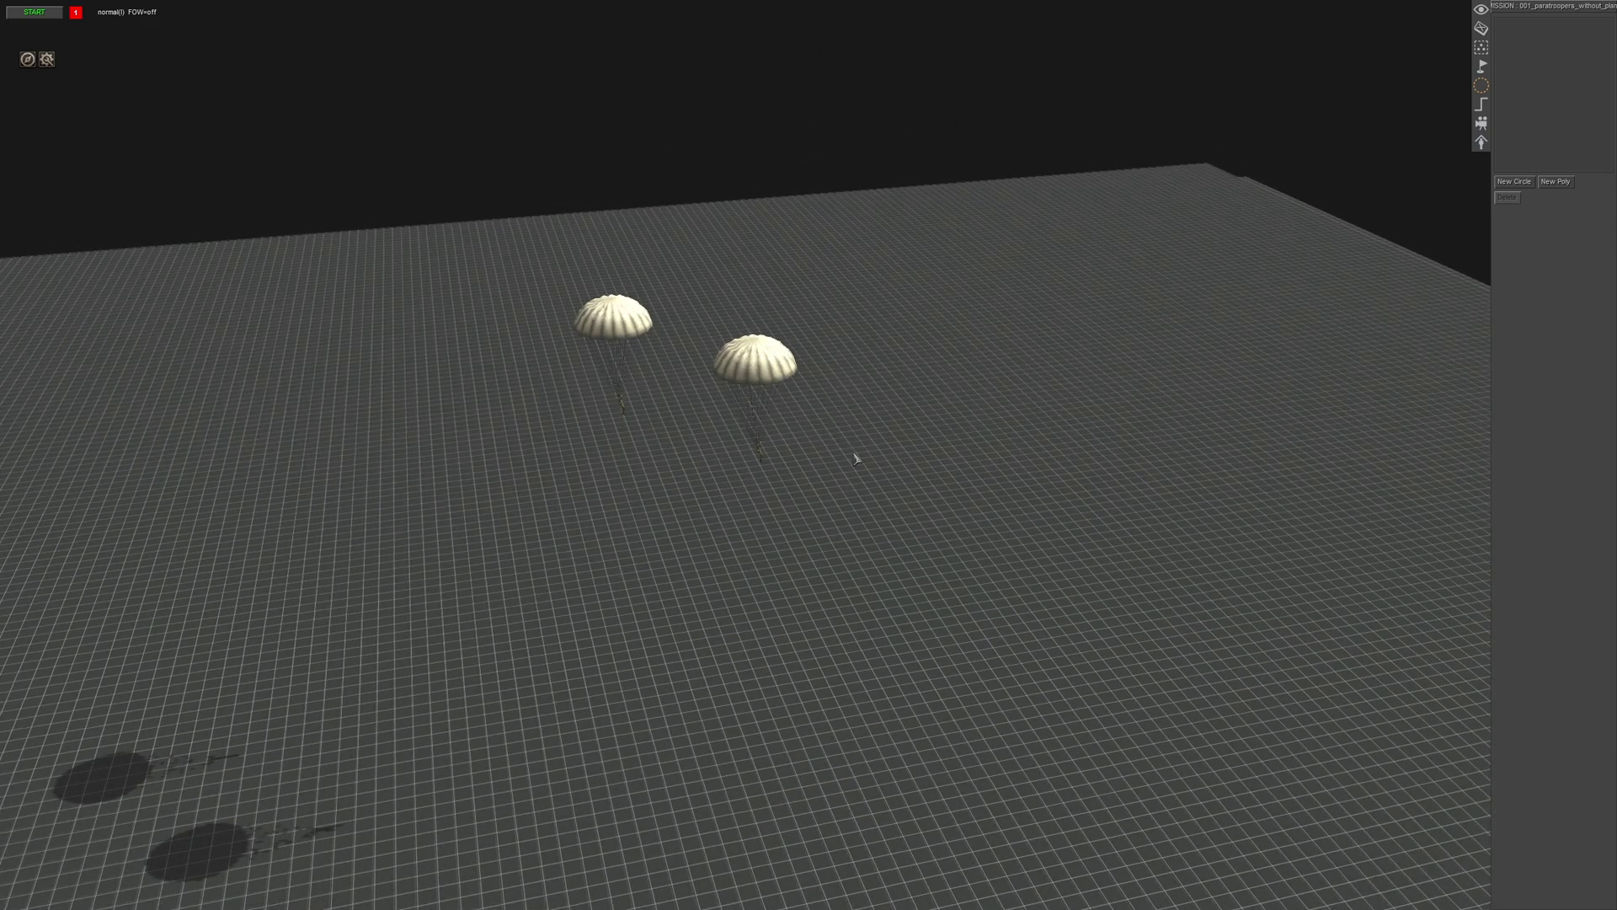
pyautogui.moveTo(853, 454); pyautogui.dragTo(874, 448, button='middle')
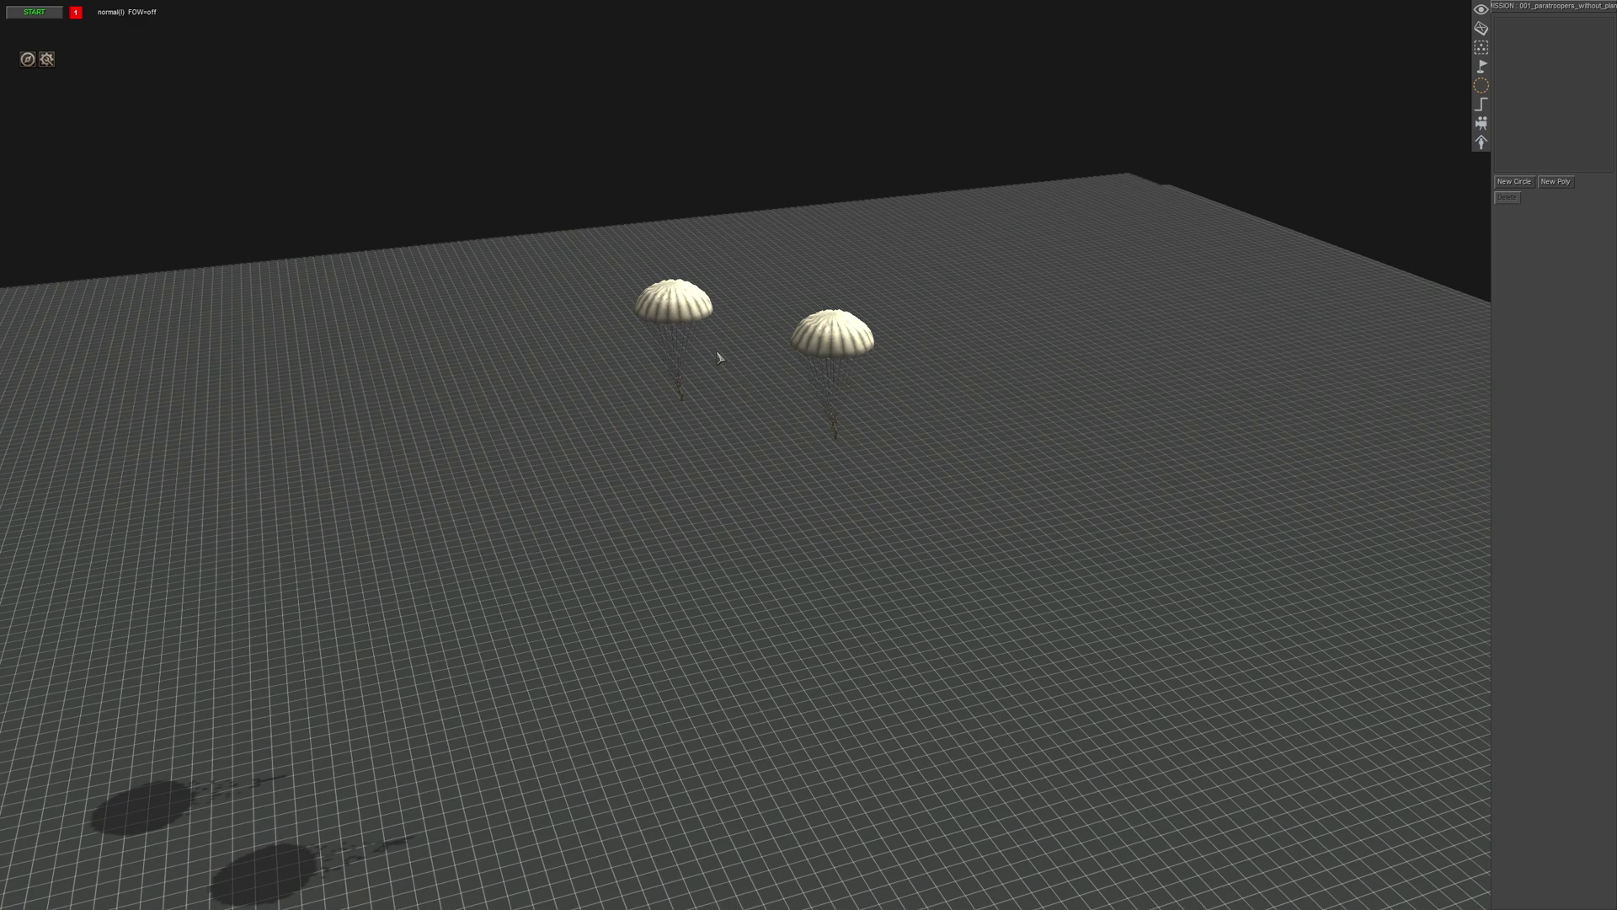
pyautogui.moveTo(845, 434); pyautogui.dragTo(833, 433, button='middle')
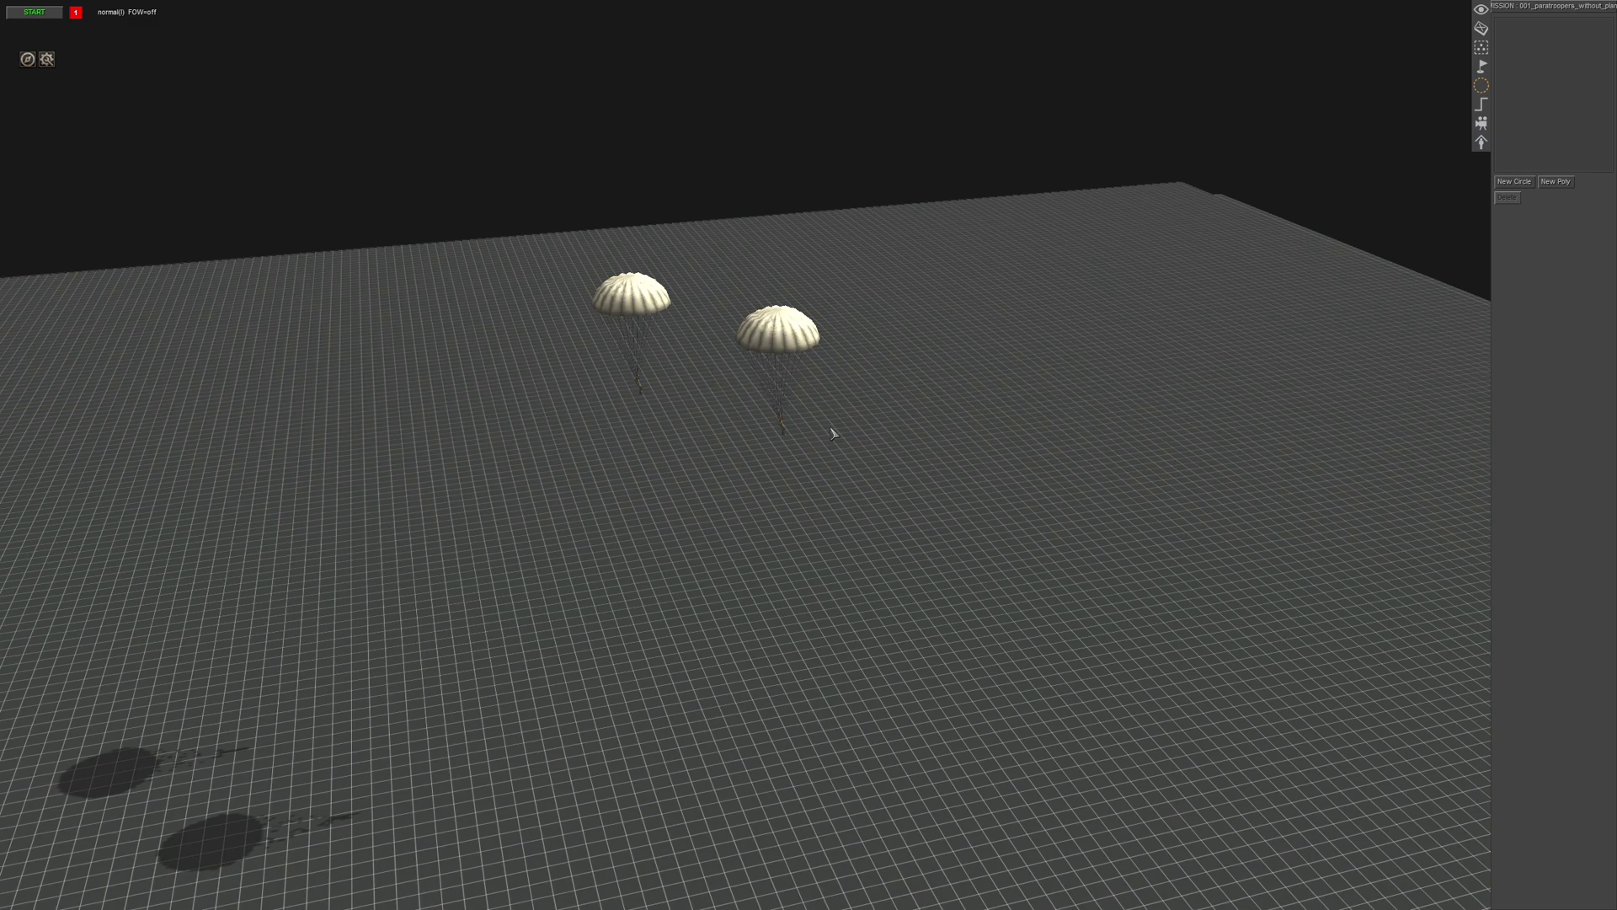
pyautogui.moveTo(843, 588); pyautogui.dragTo(955, 583, button='middle')
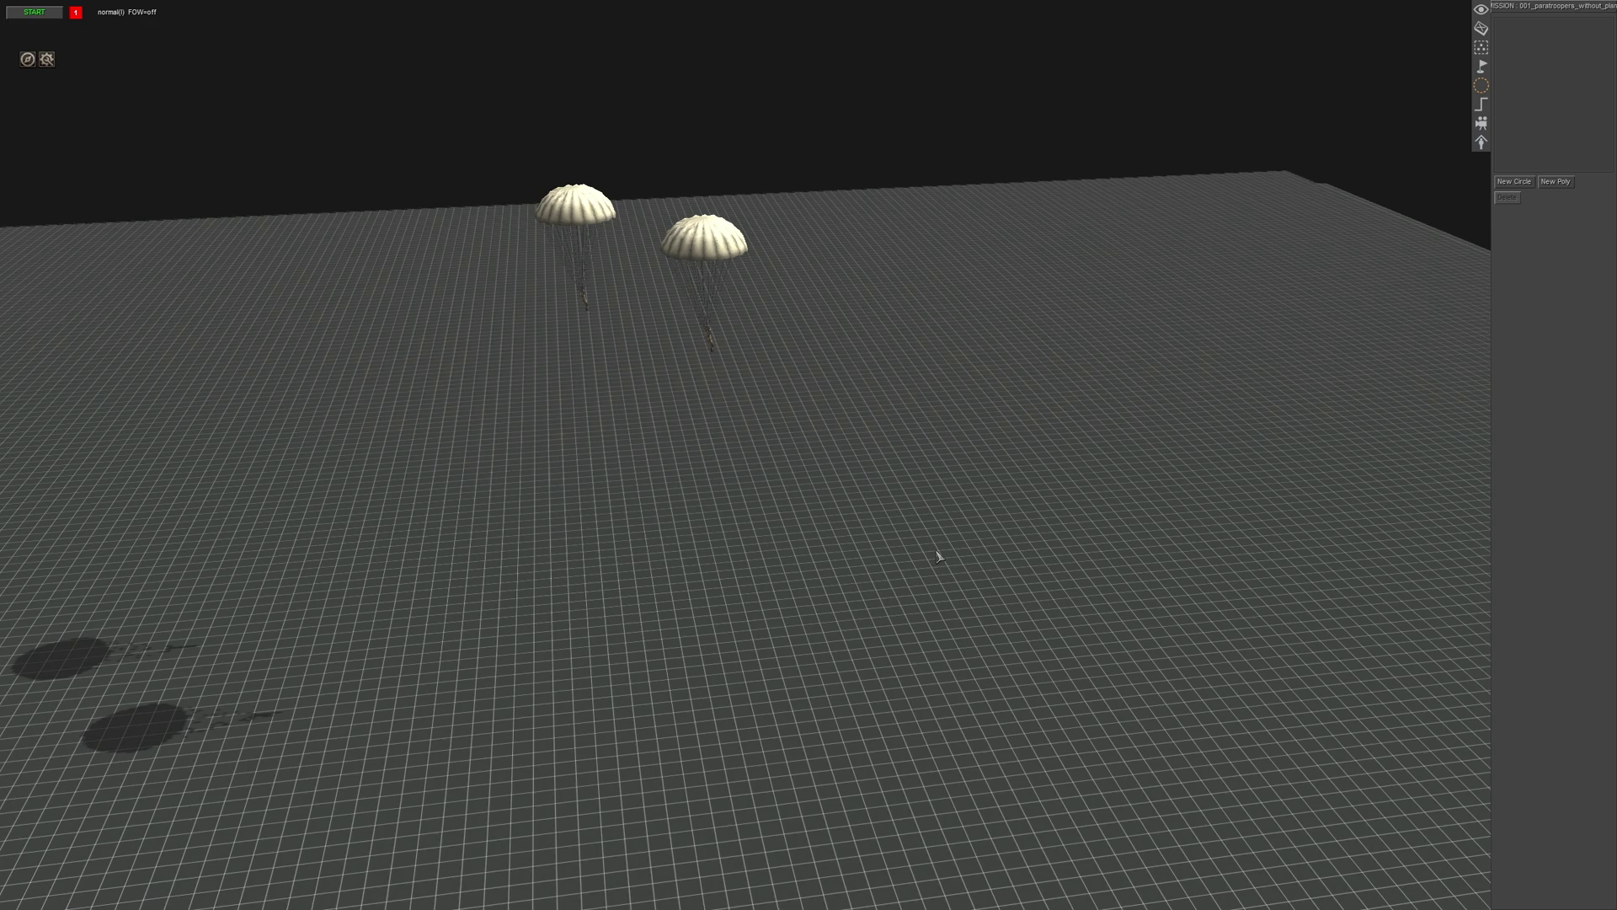
pyautogui.scroll(-3, 931, 559)
pyautogui.moveTo(928, 562); pyautogui.dragTo(1016, 569, button='middle')
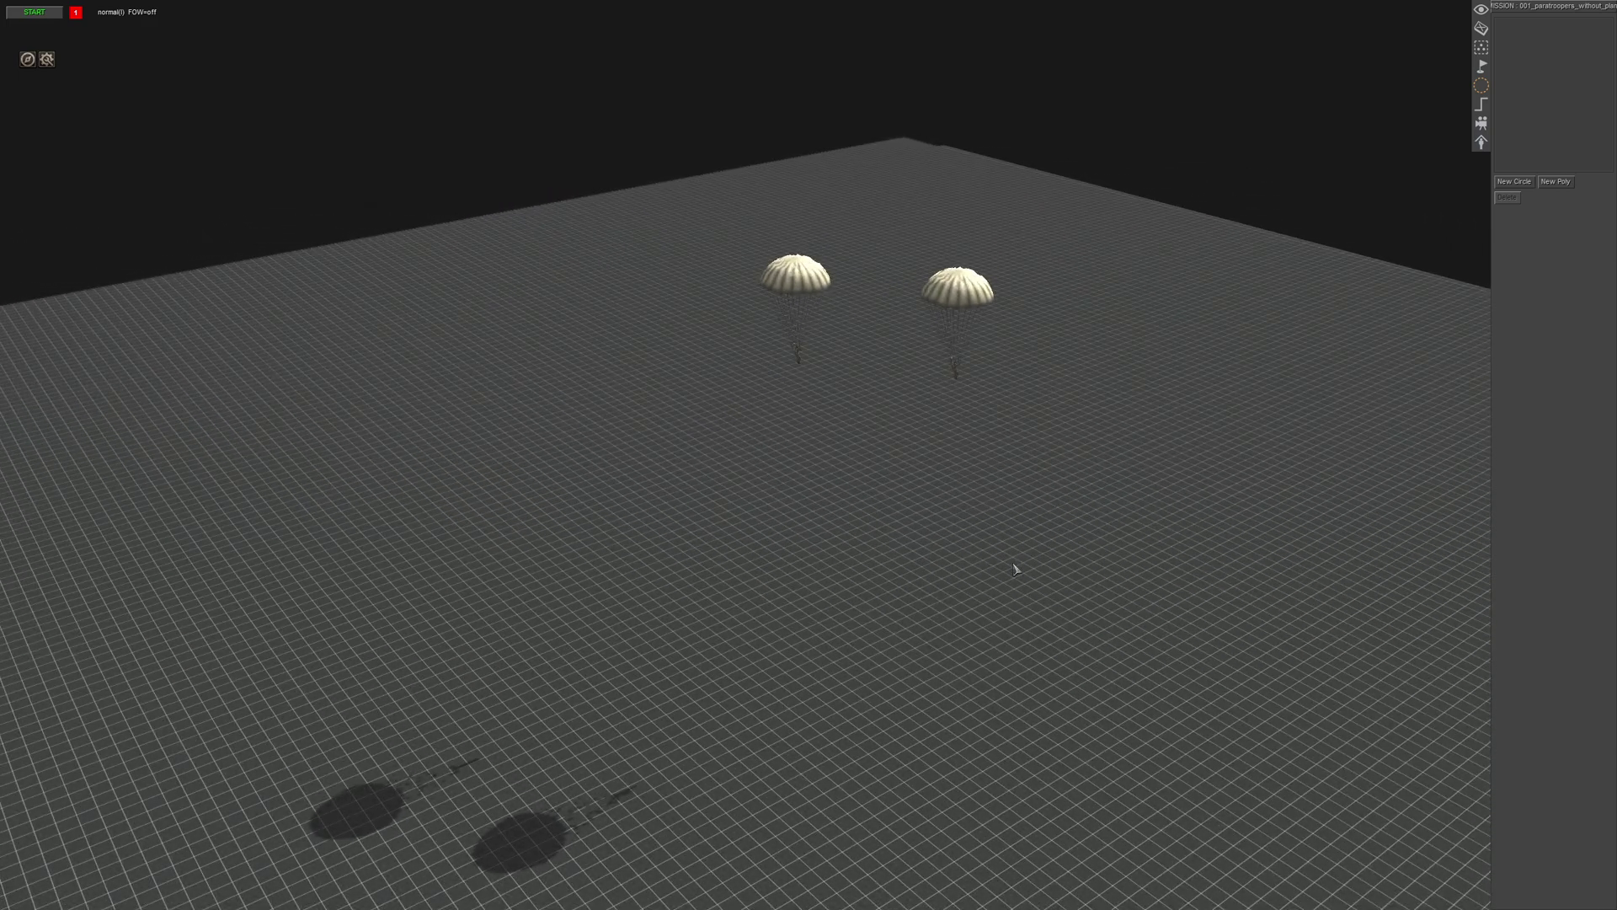